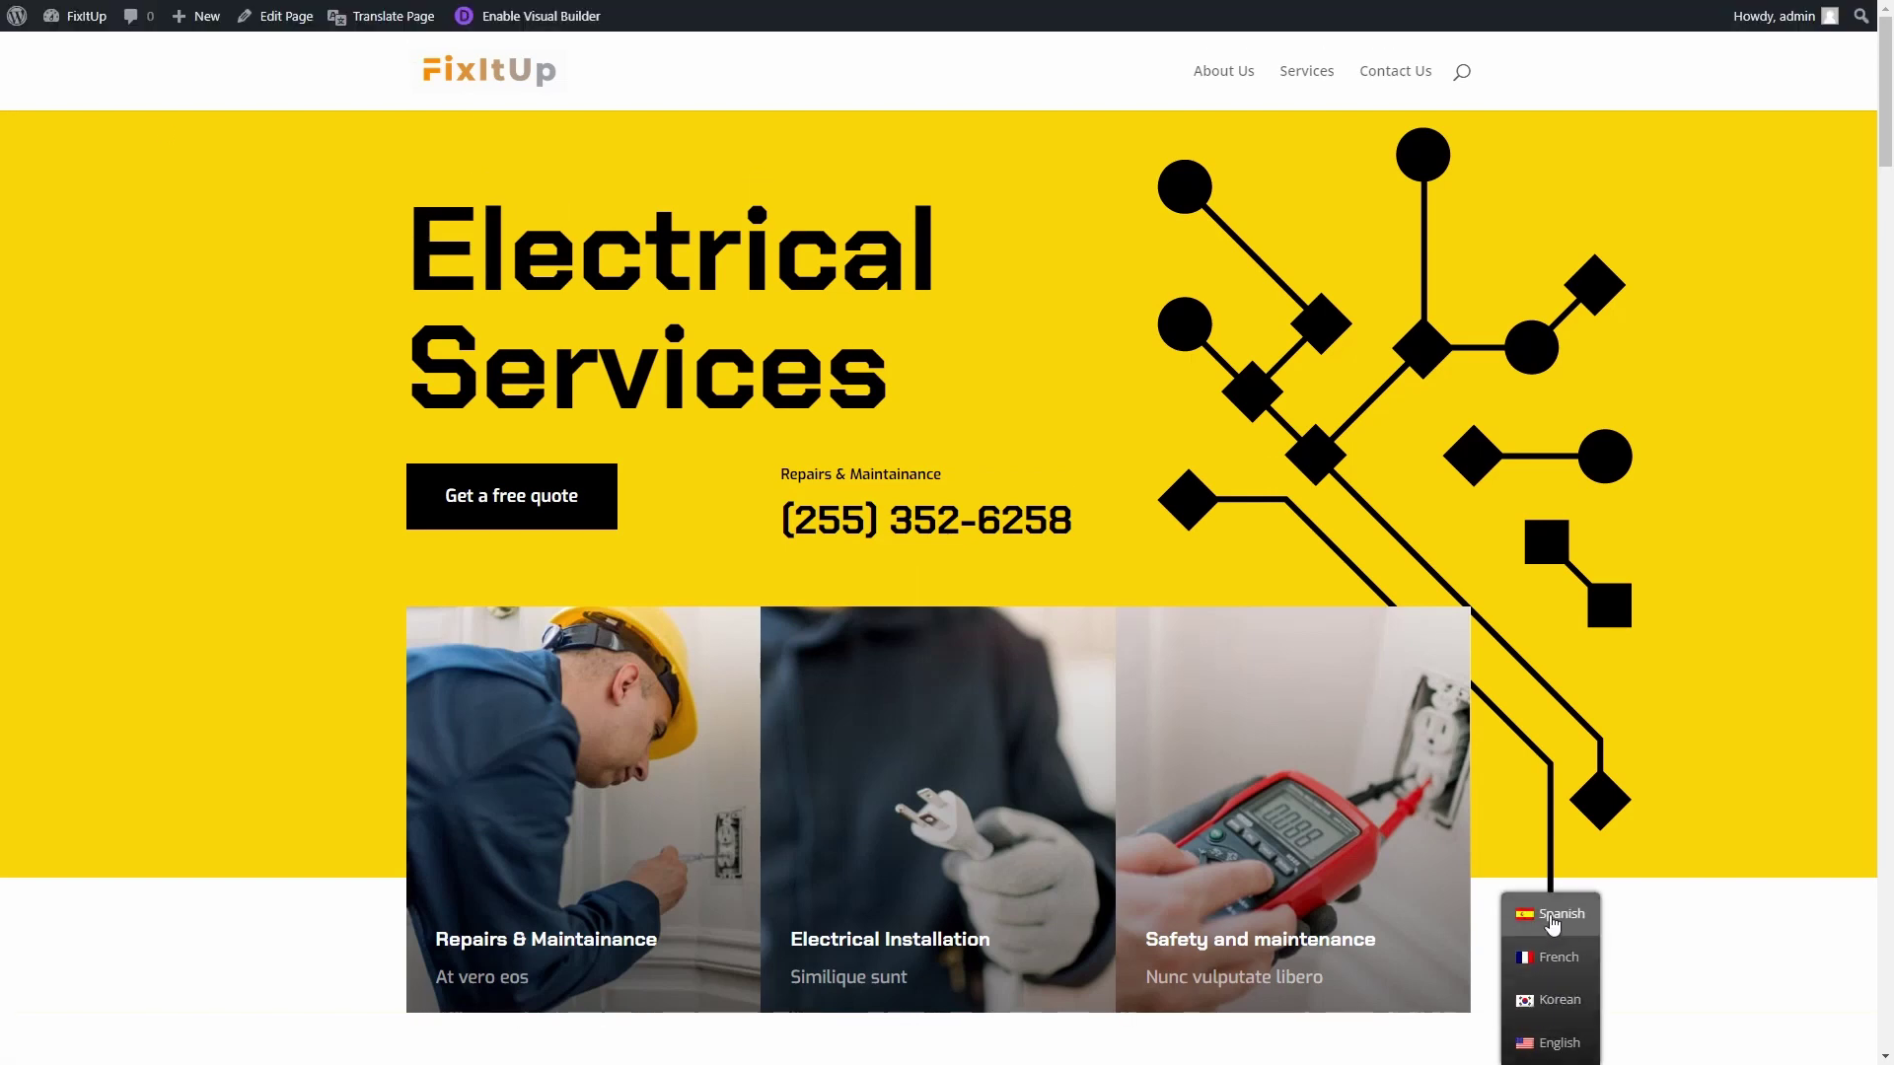
# Switch the FixItUp site to Spanish via the floating switcher, then back to English.
pyautogui.click(1550, 918)
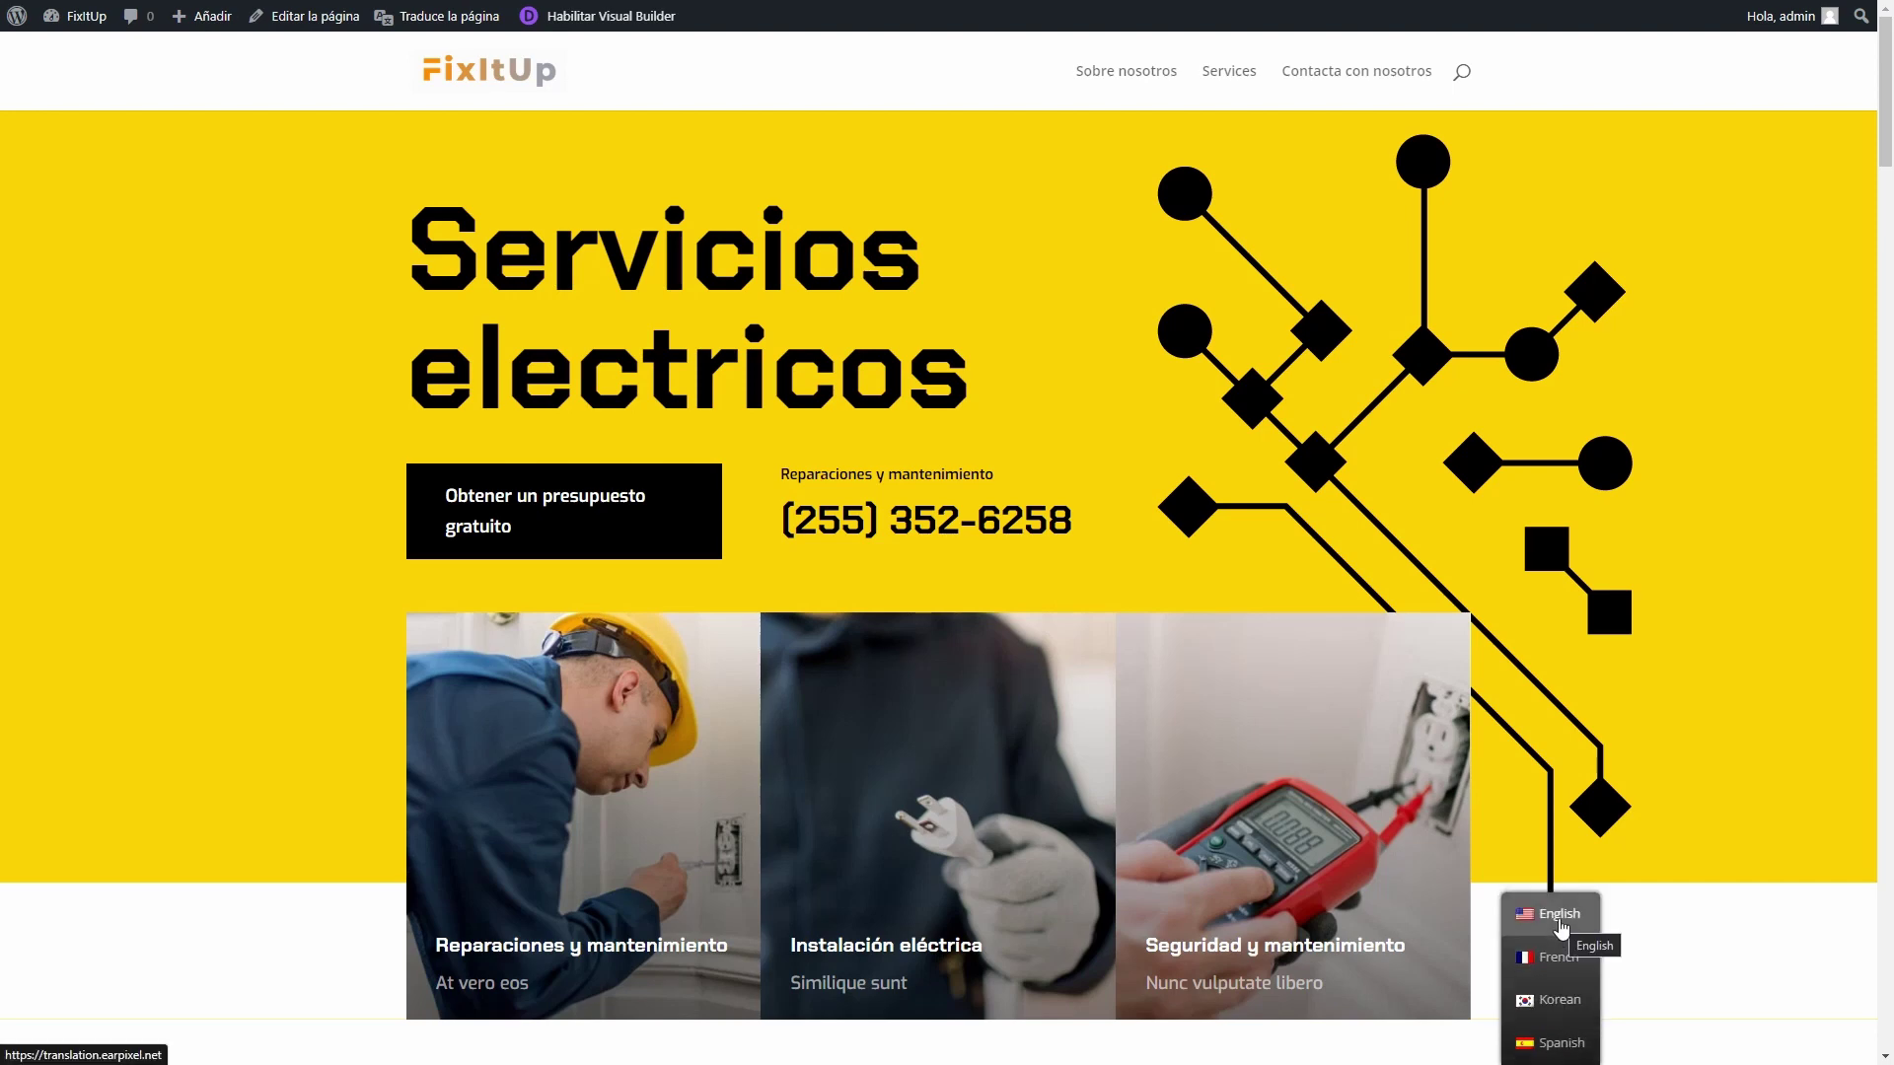
pyautogui.click(1559, 920)
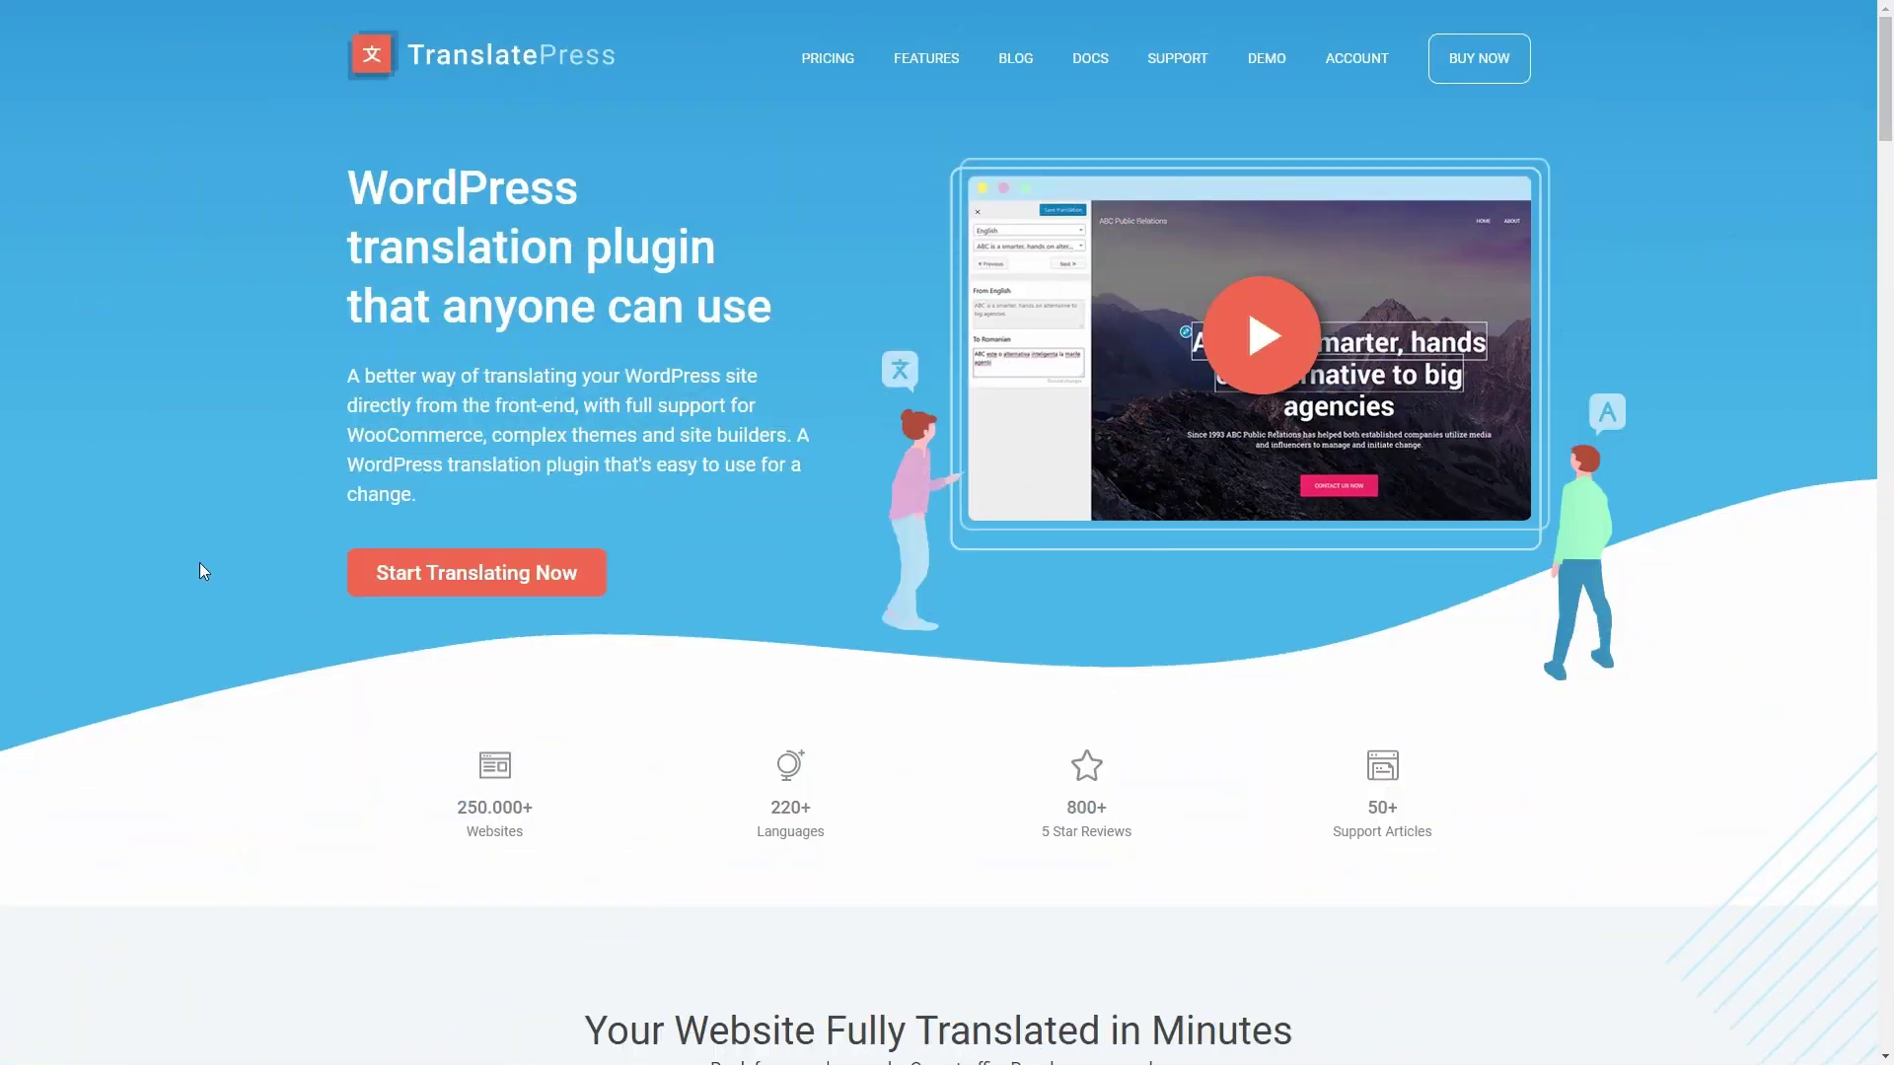
# View the TranslatePress Features page and its Translation Features comparison table.
pyautogui.click(913, 70)
pyautogui.scroll(-6, 777, 364)
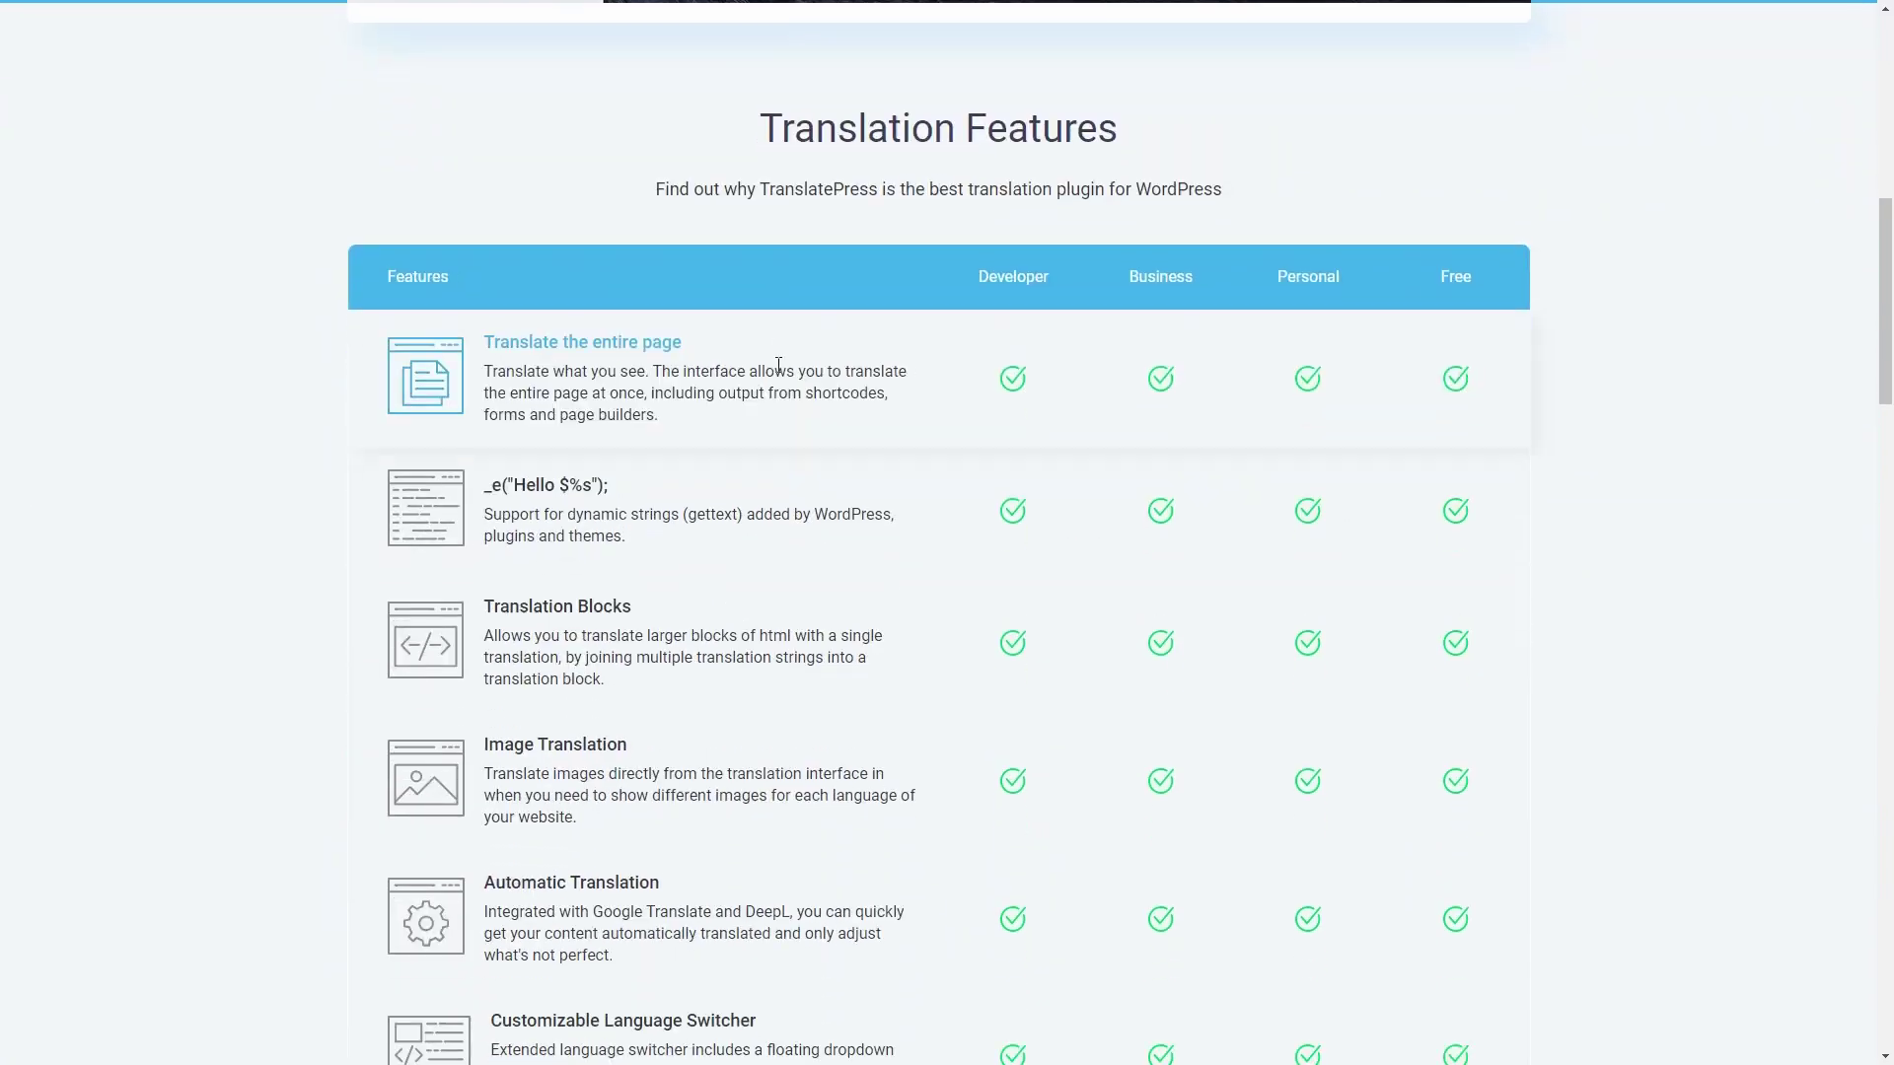
pyautogui.scroll(-5, 778, 364)
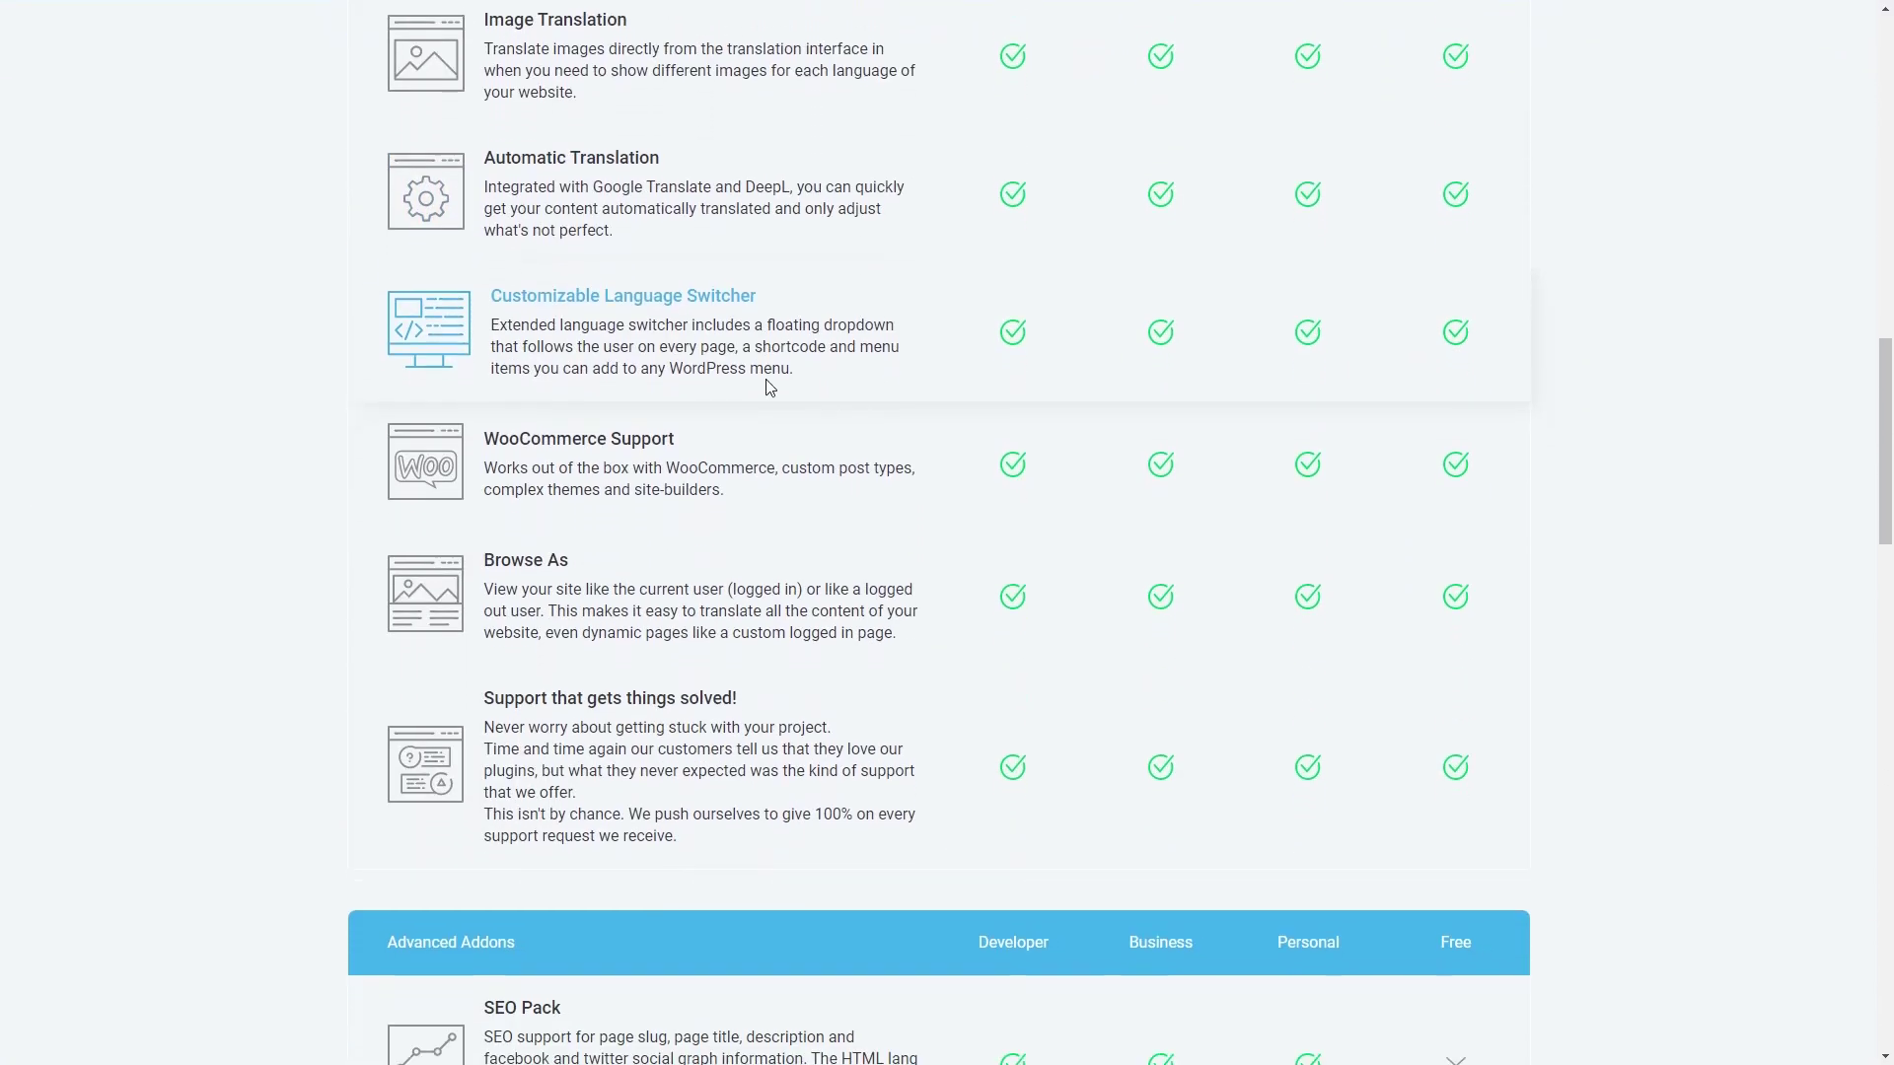
pyautogui.scroll(-2, 767, 388)
pyautogui.scroll(-1, 766, 389)
pyautogui.scroll(-3, 764, 389)
pyautogui.scroll(-1, 765, 389)
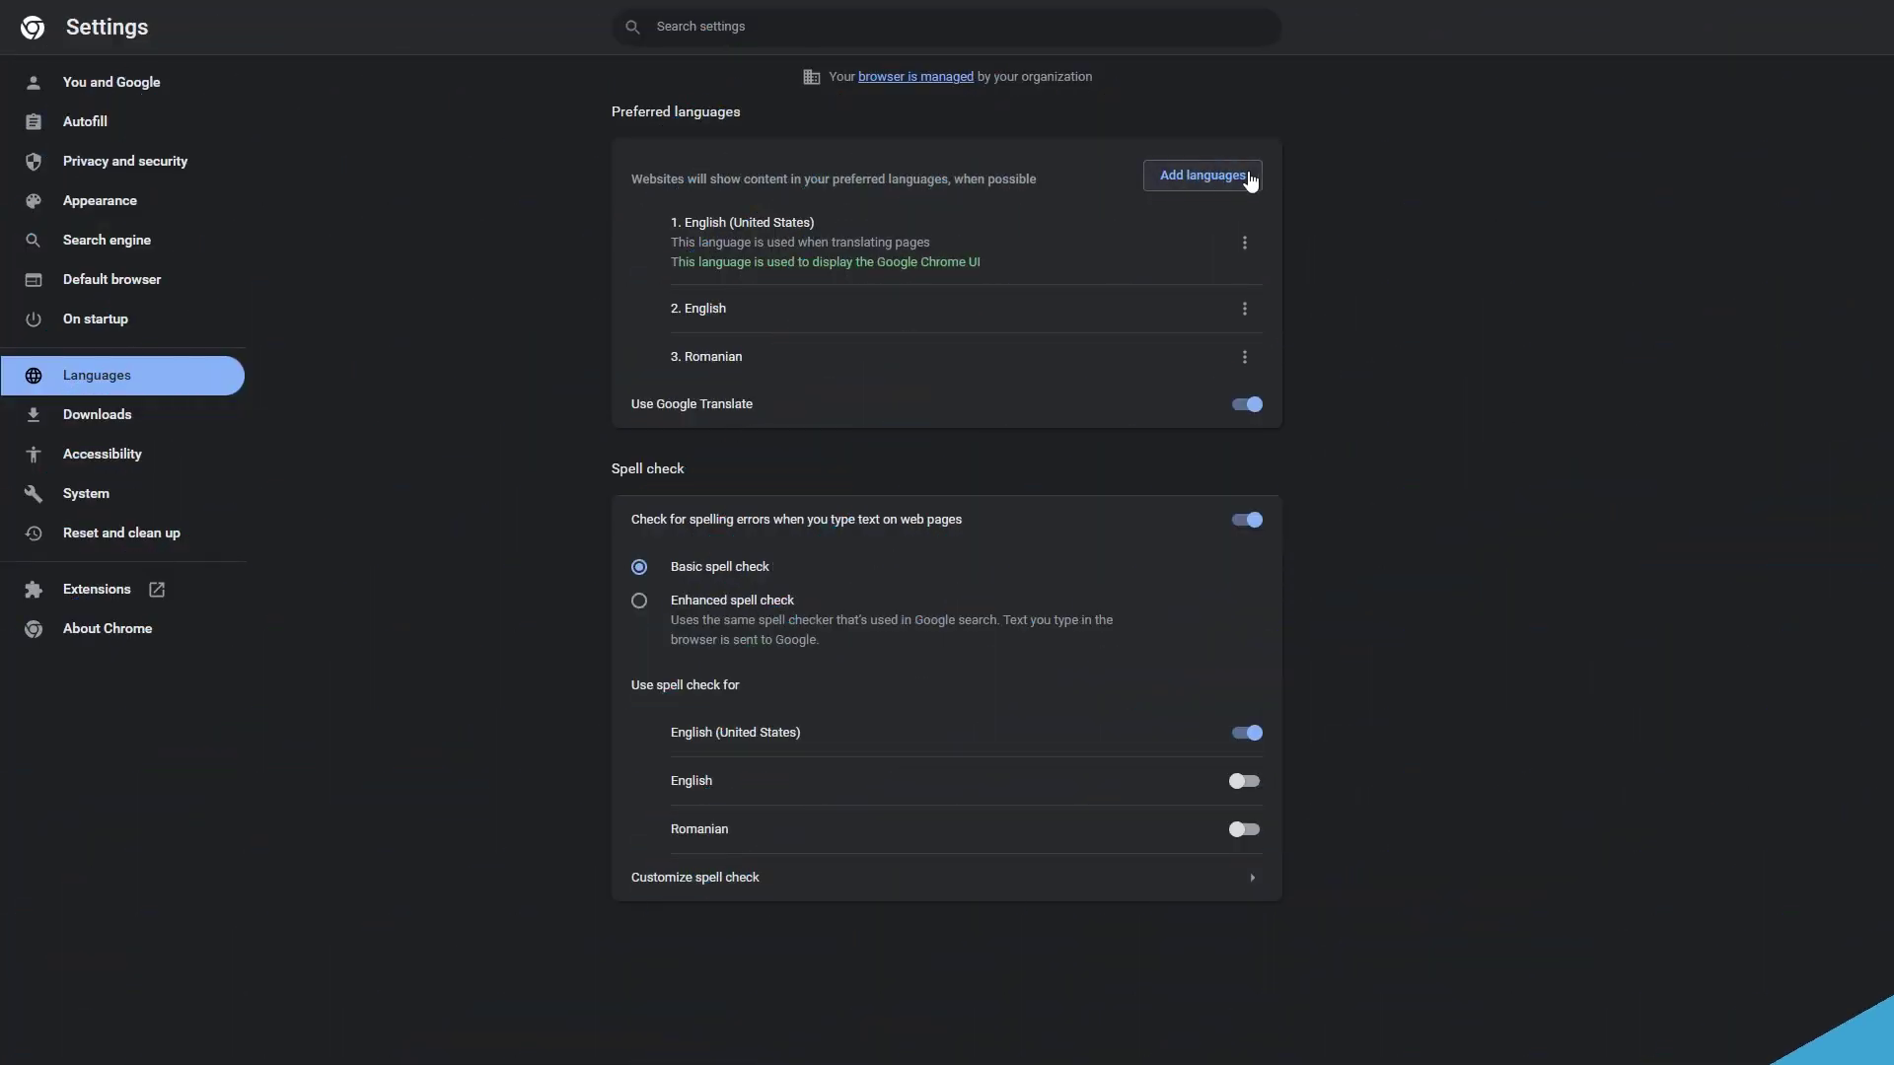
# Add Spanish to Chrome's preferred languages.
pyautogui.click(1248, 179)
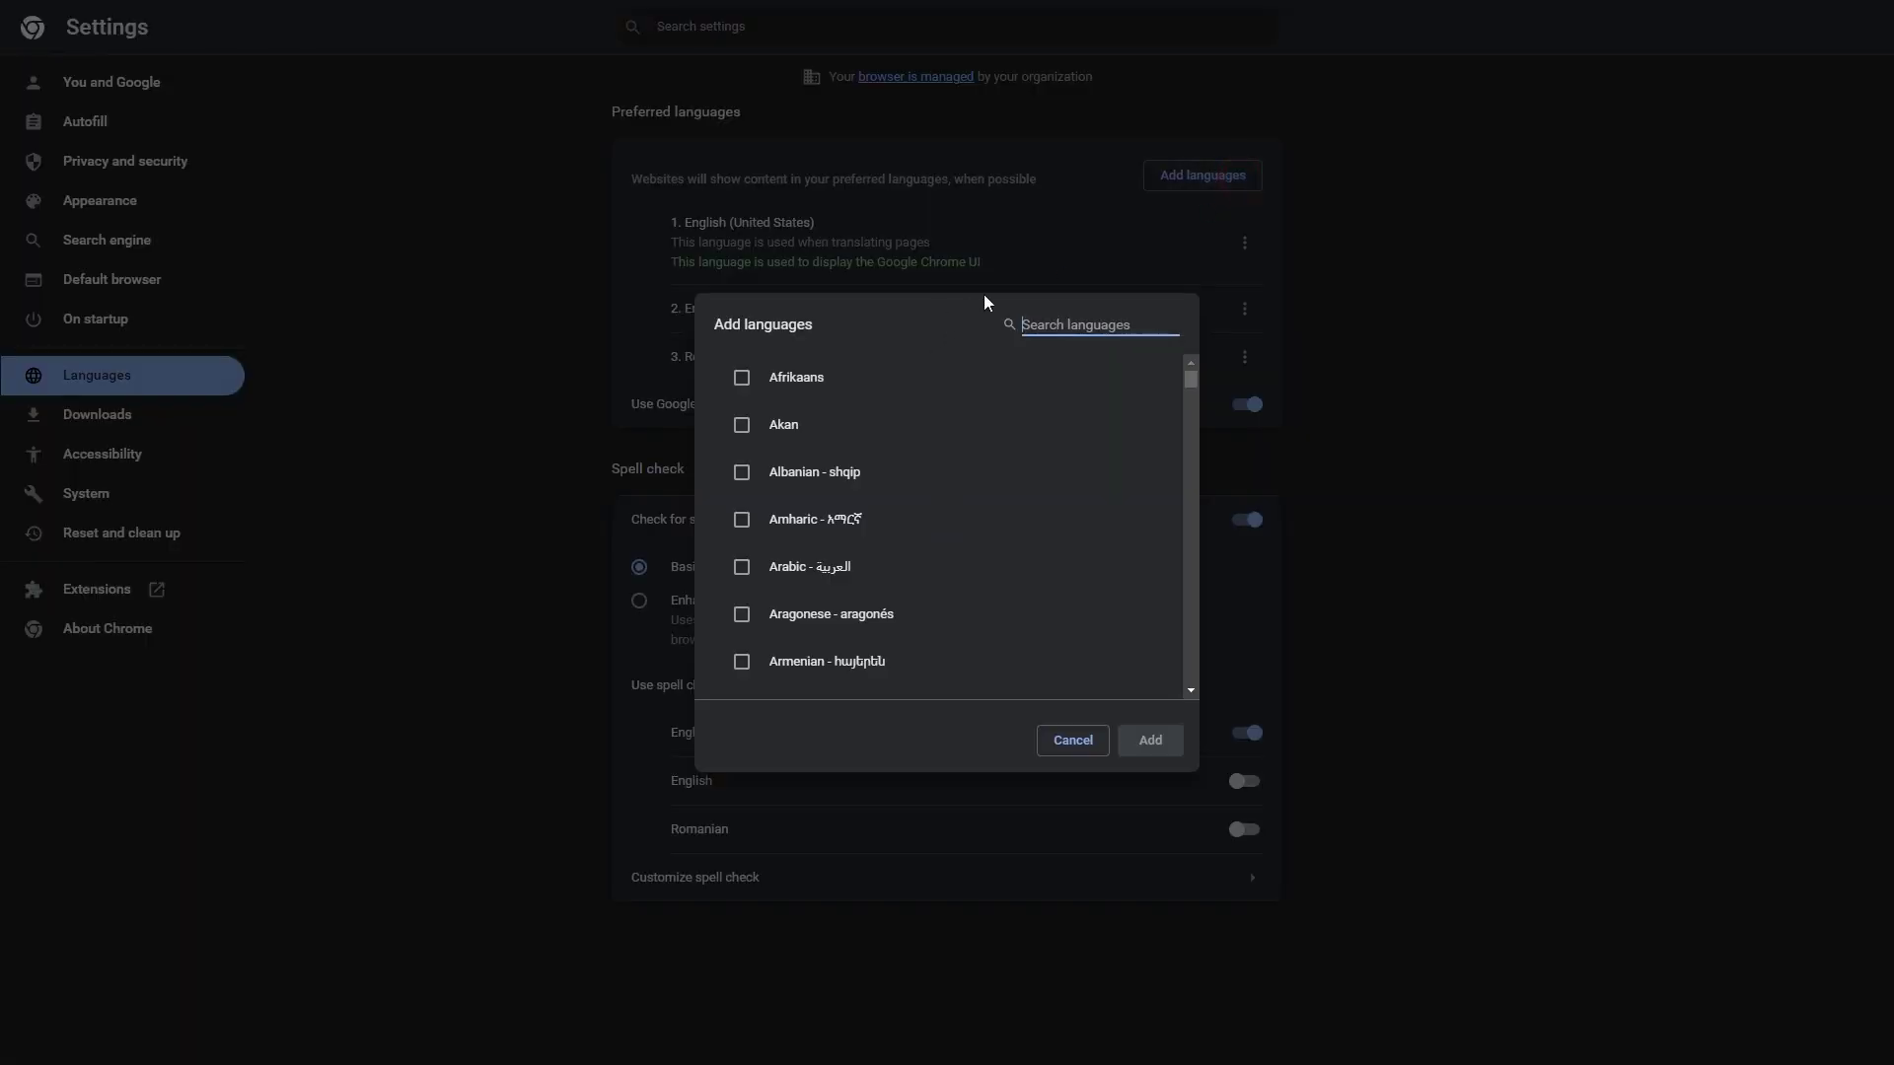
pyautogui.write('Spani')
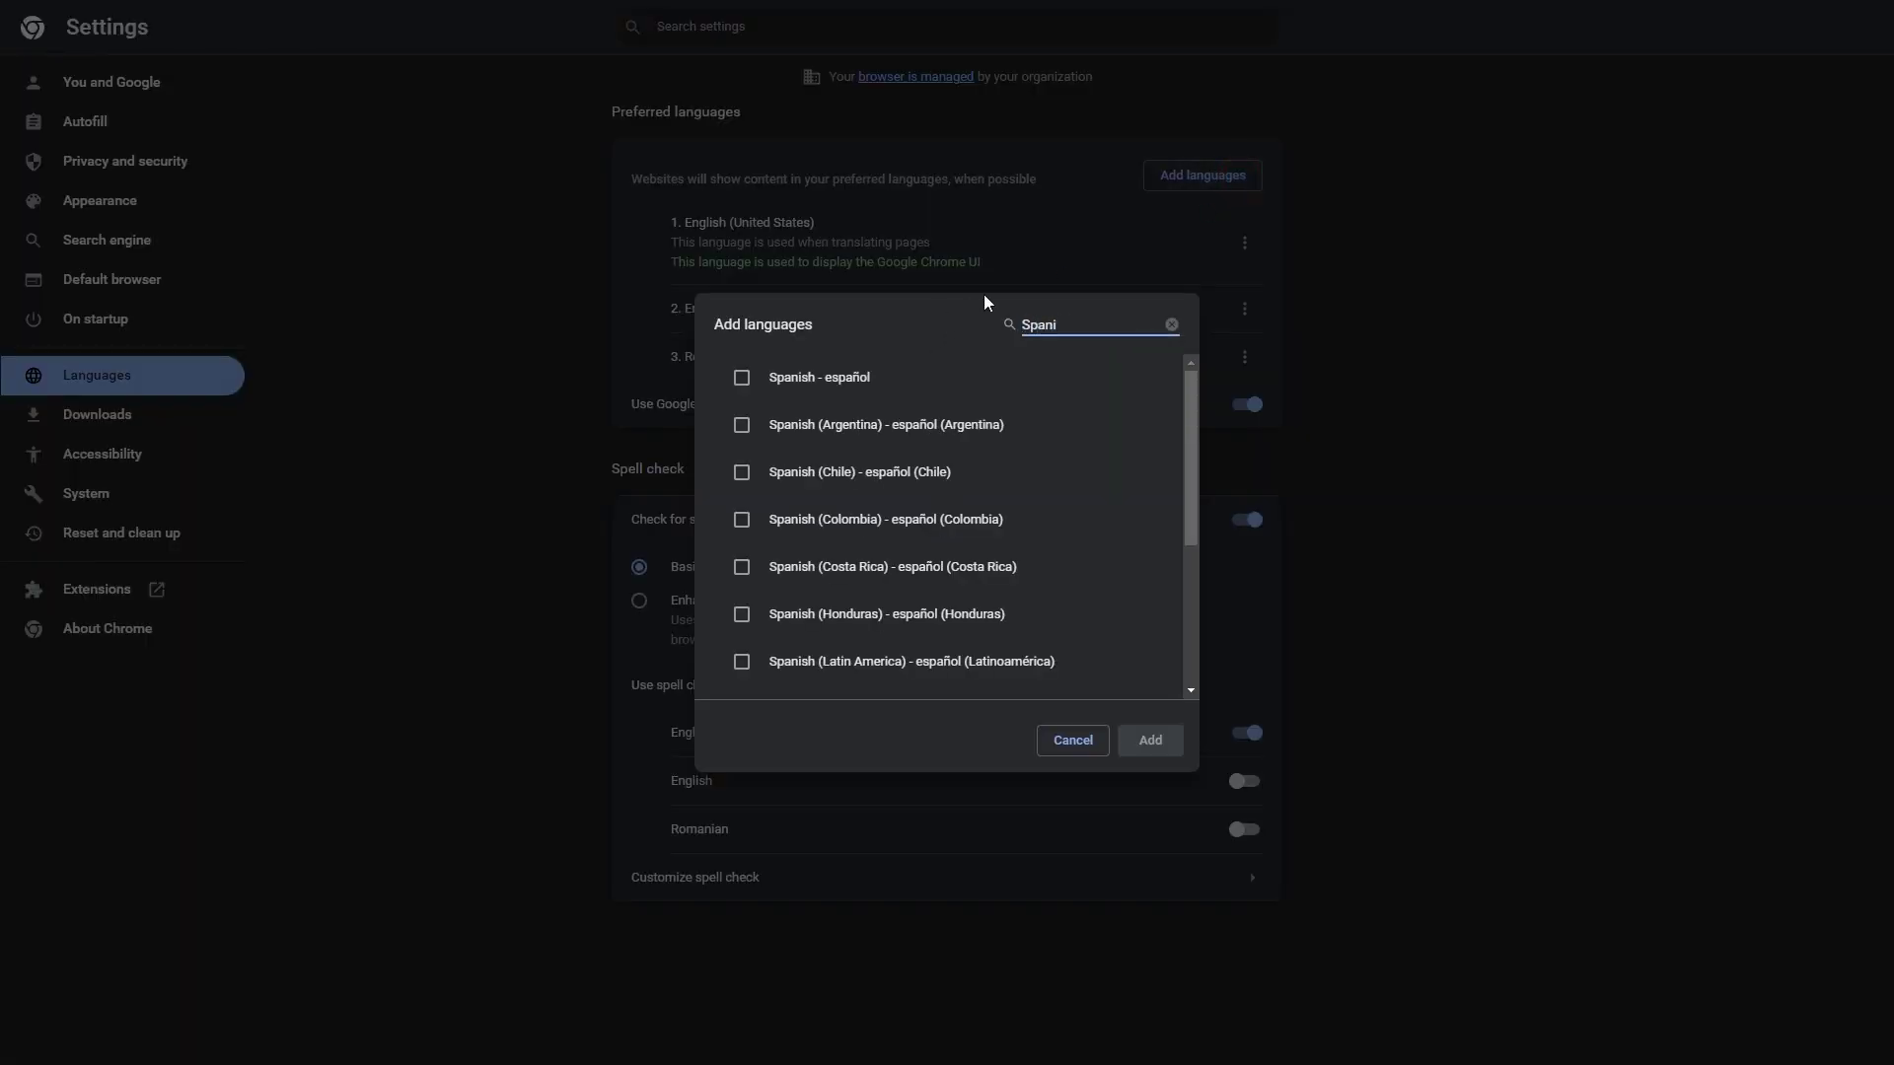
pyautogui.click(817, 380)
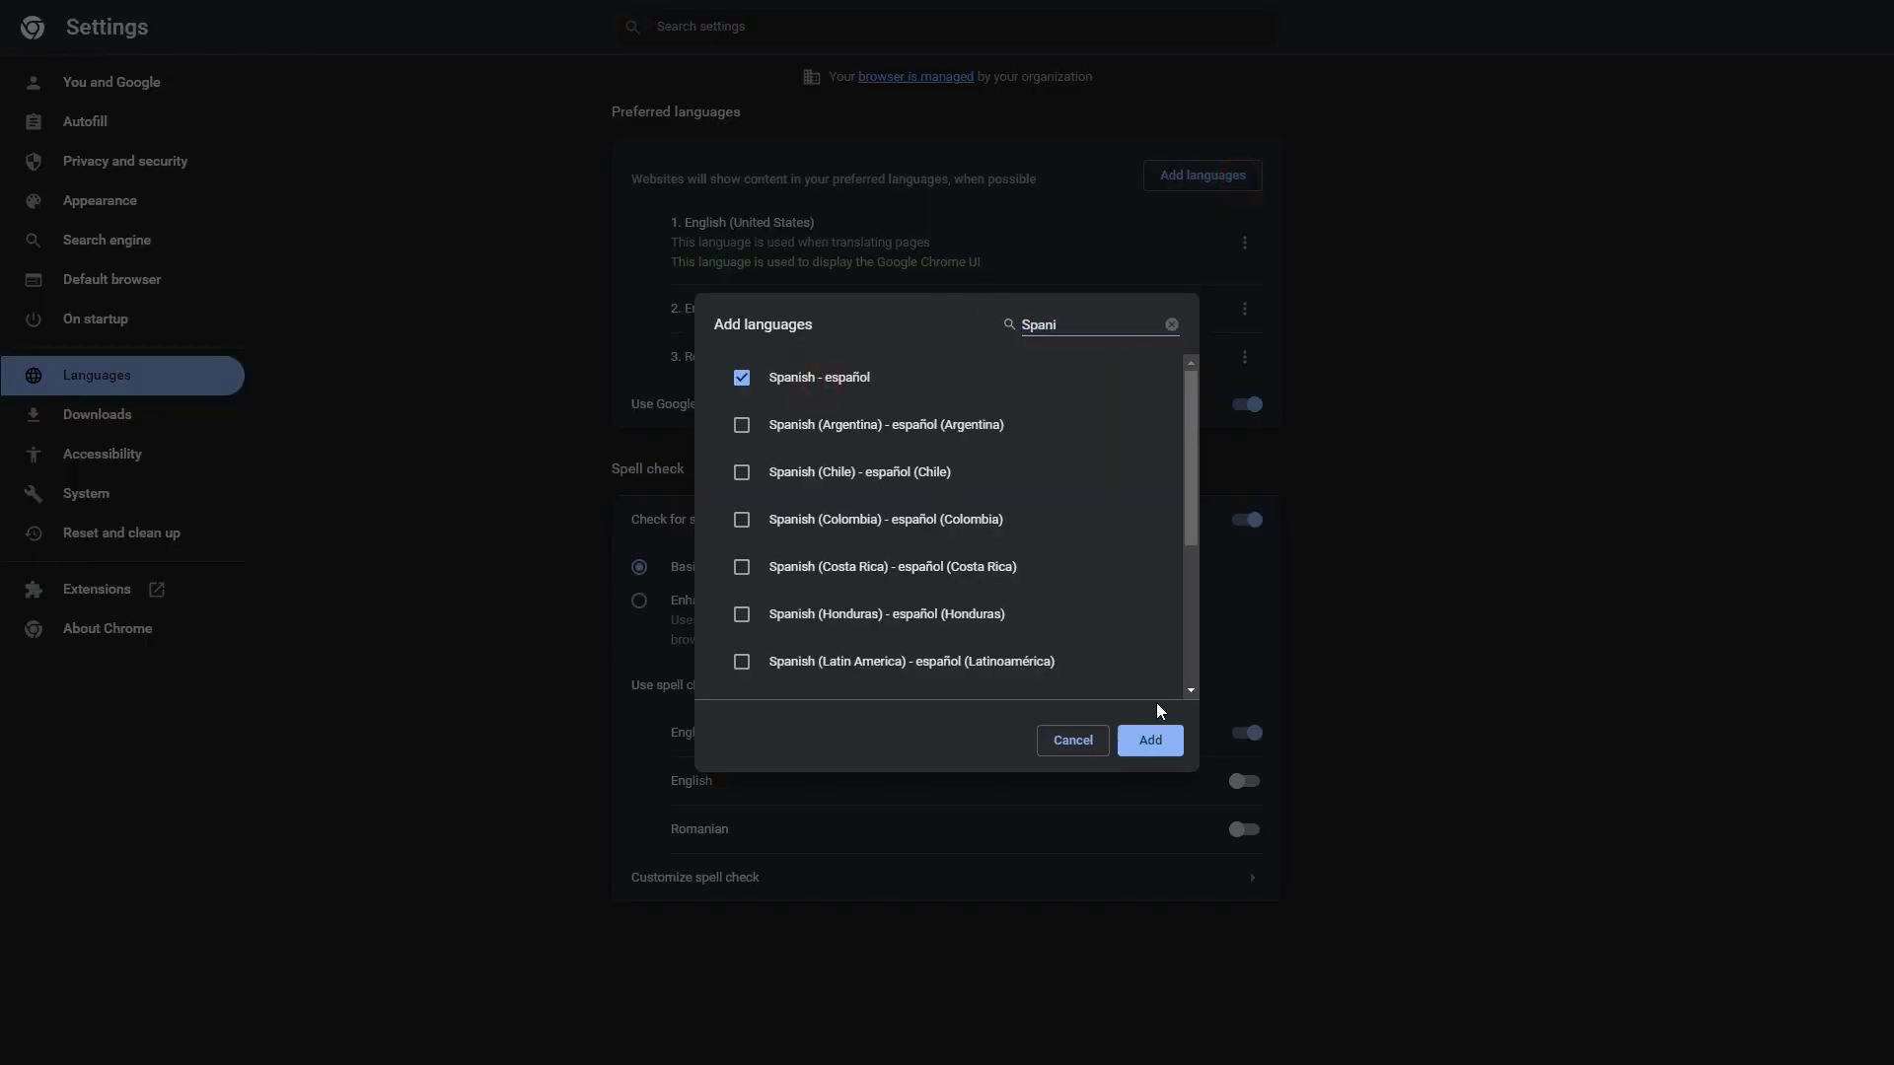
pyautogui.click(1149, 757)
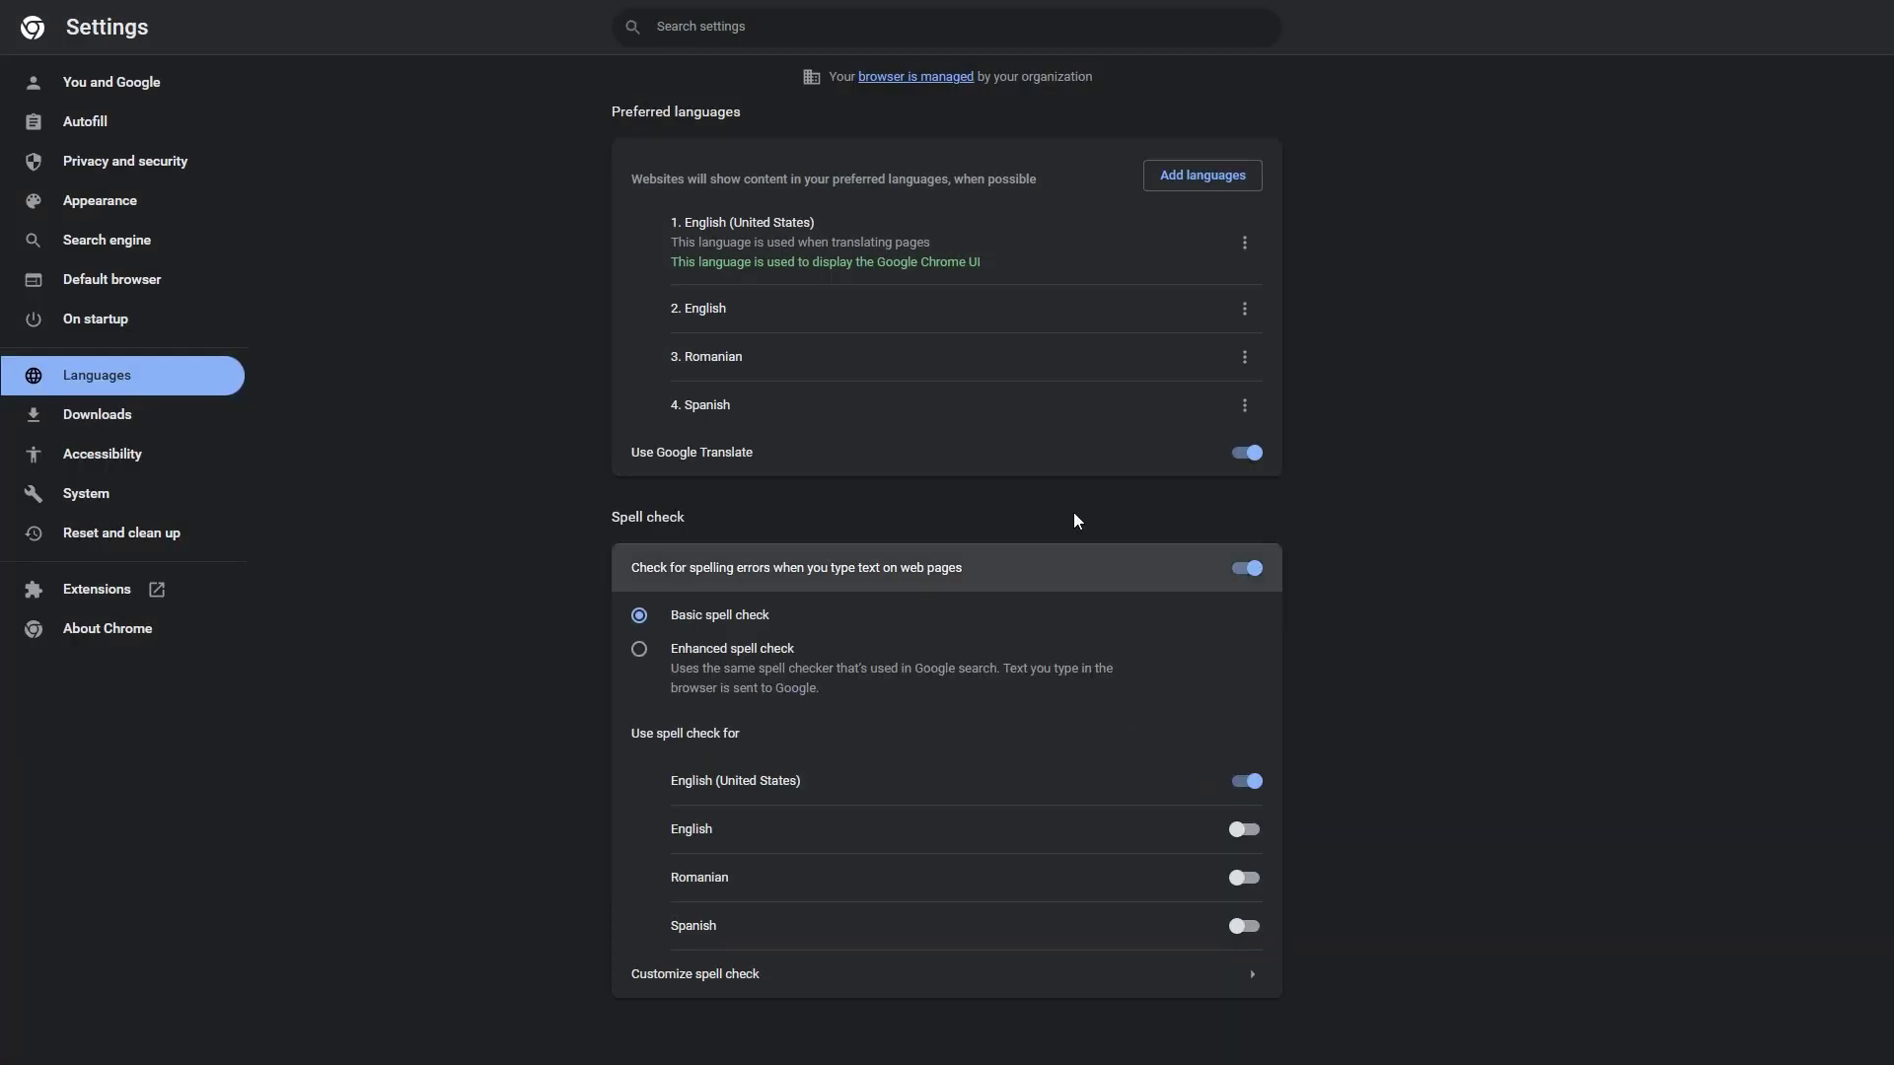
# Make Chrome display its interface in Spanish and relaunch the browser.
pyautogui.click(1245, 403)
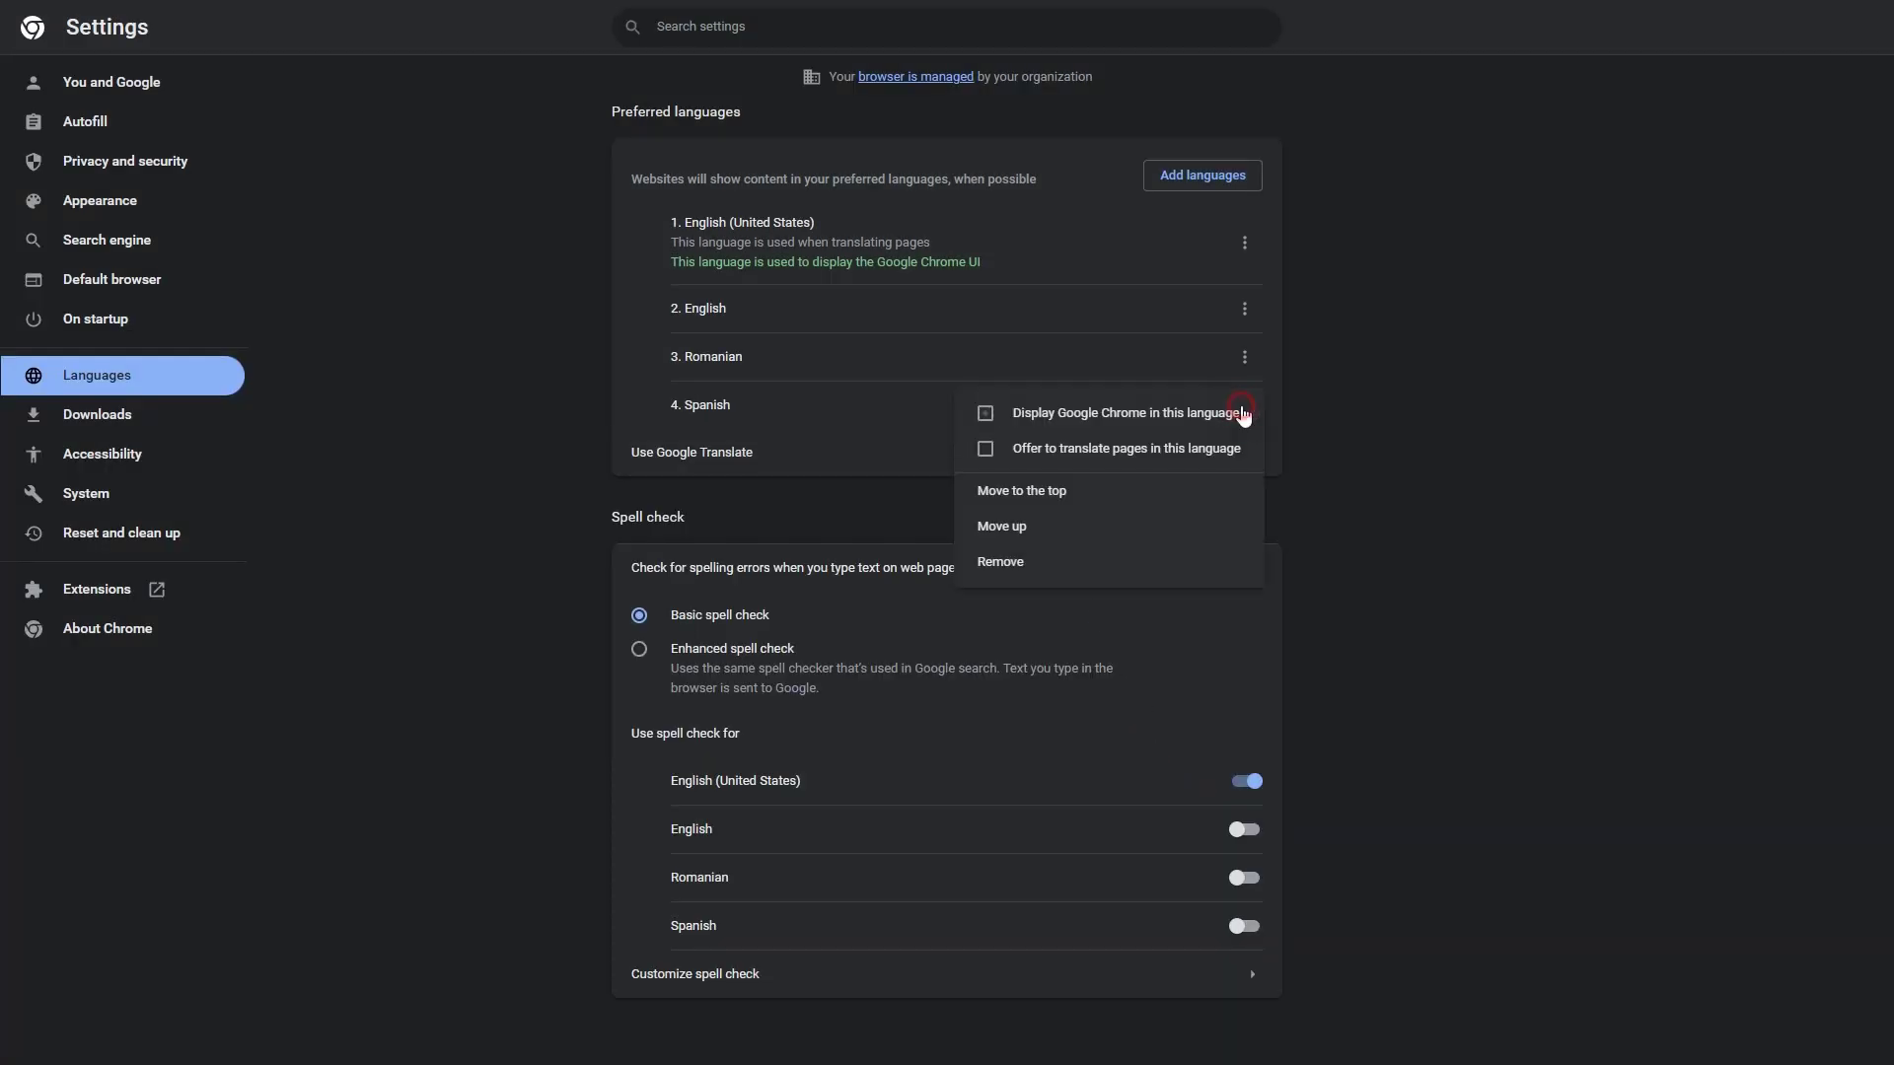
pyautogui.click(1174, 413)
pyautogui.click(1168, 233)
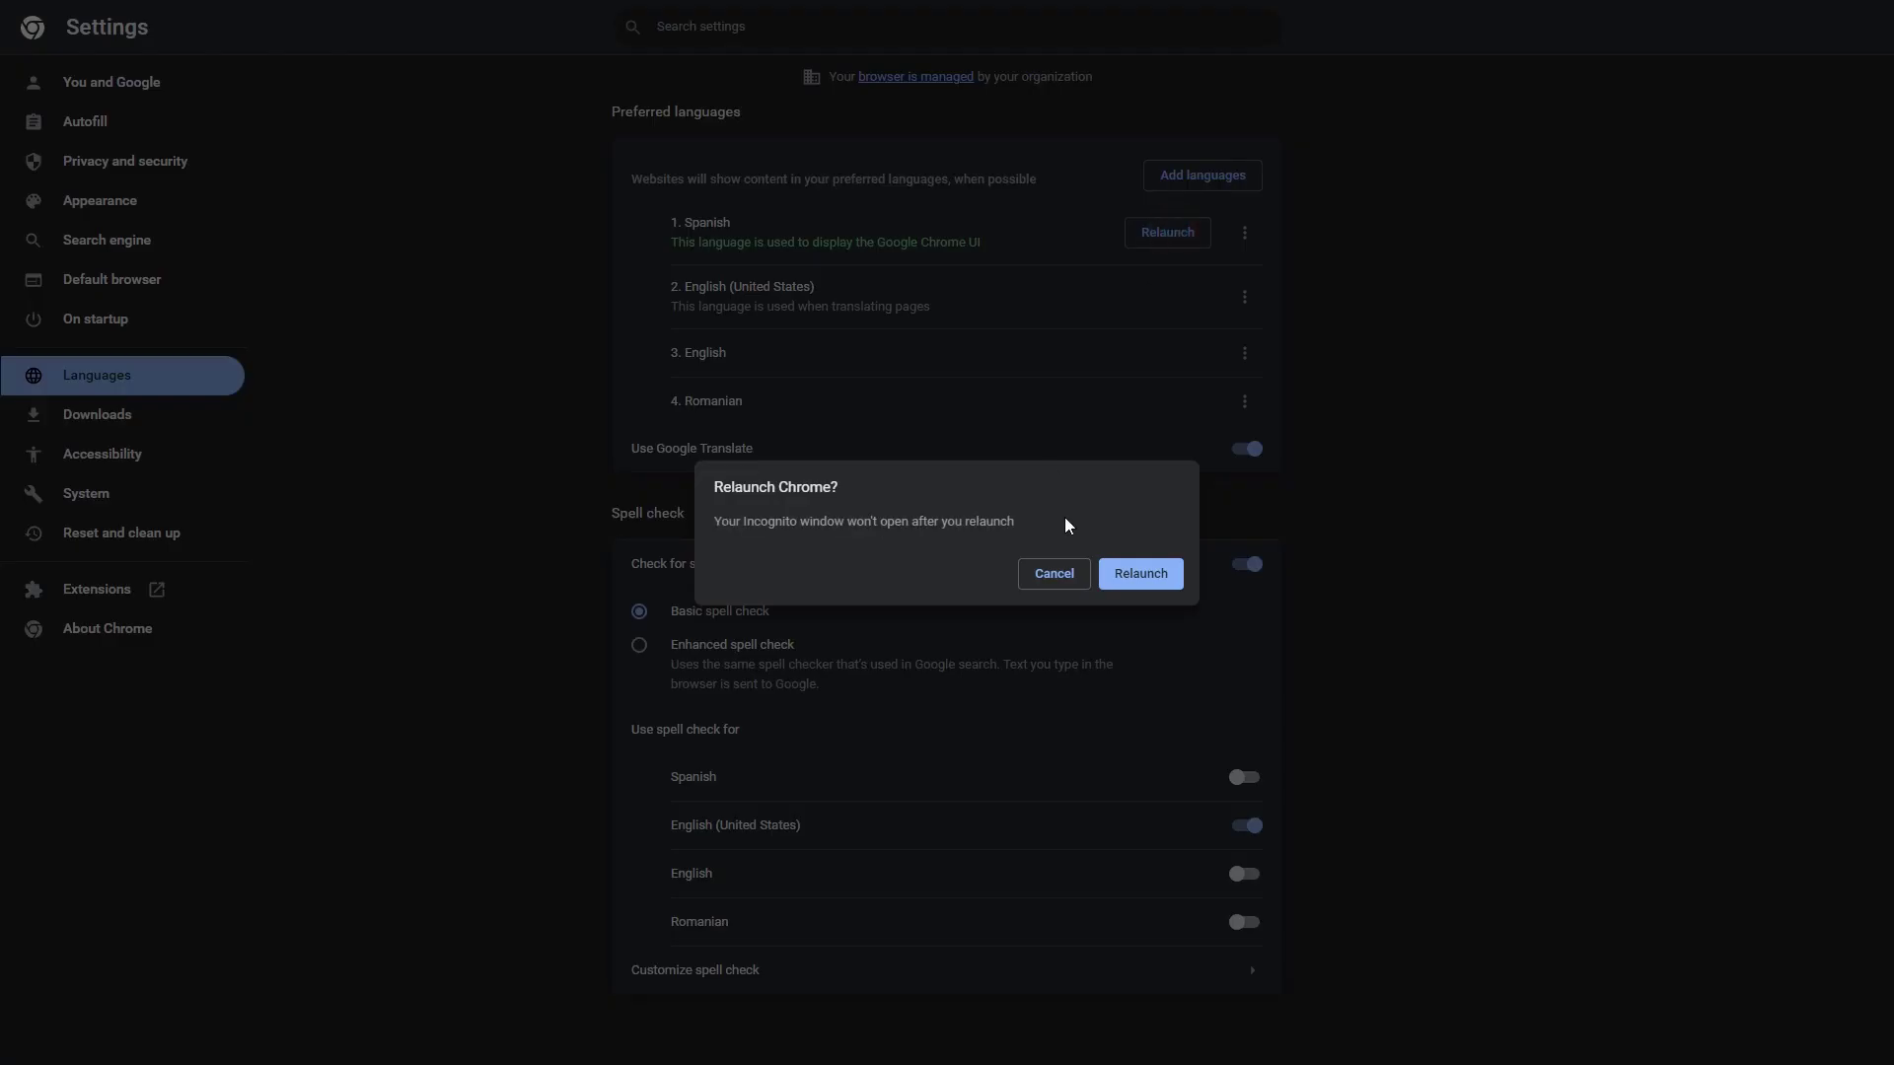
pyautogui.click(1133, 588)
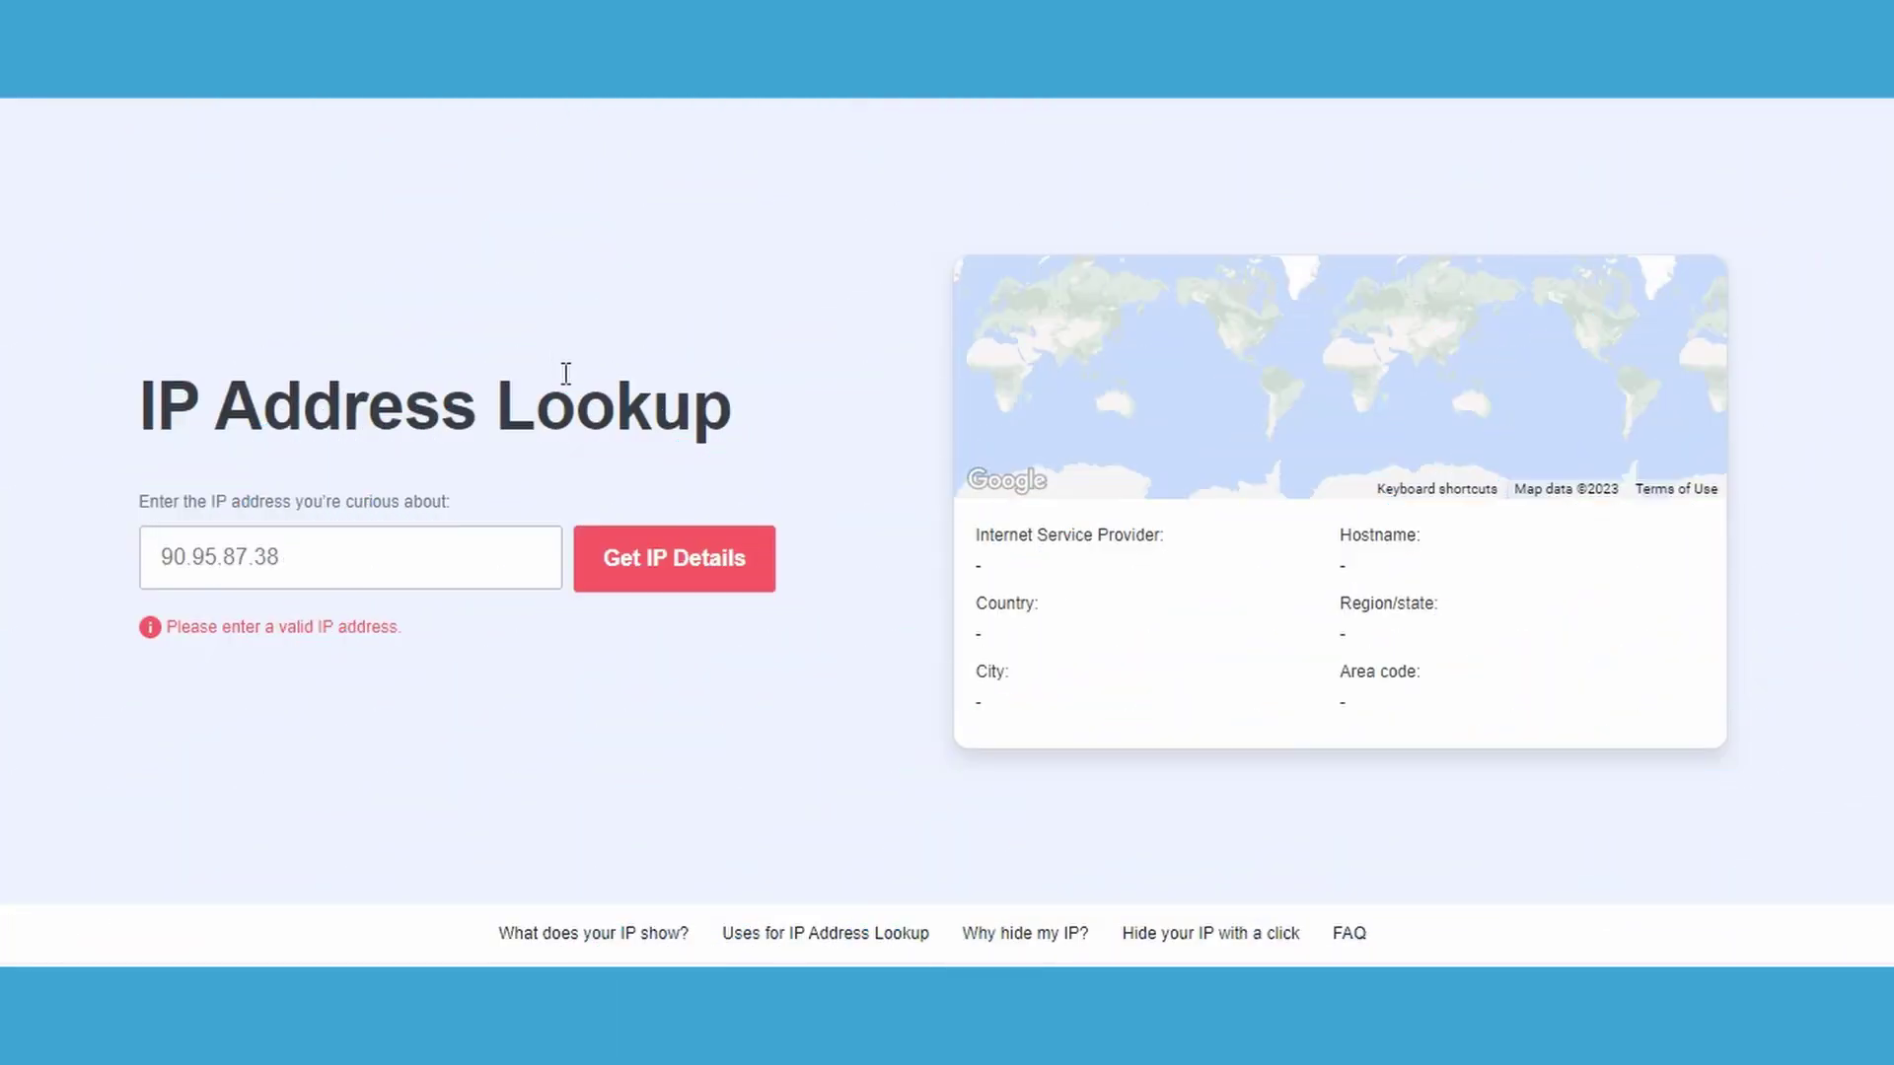
# Look up details for IP 90.95.87.38, showing a Bucharest, Romania result.
pyautogui.click(657, 577)
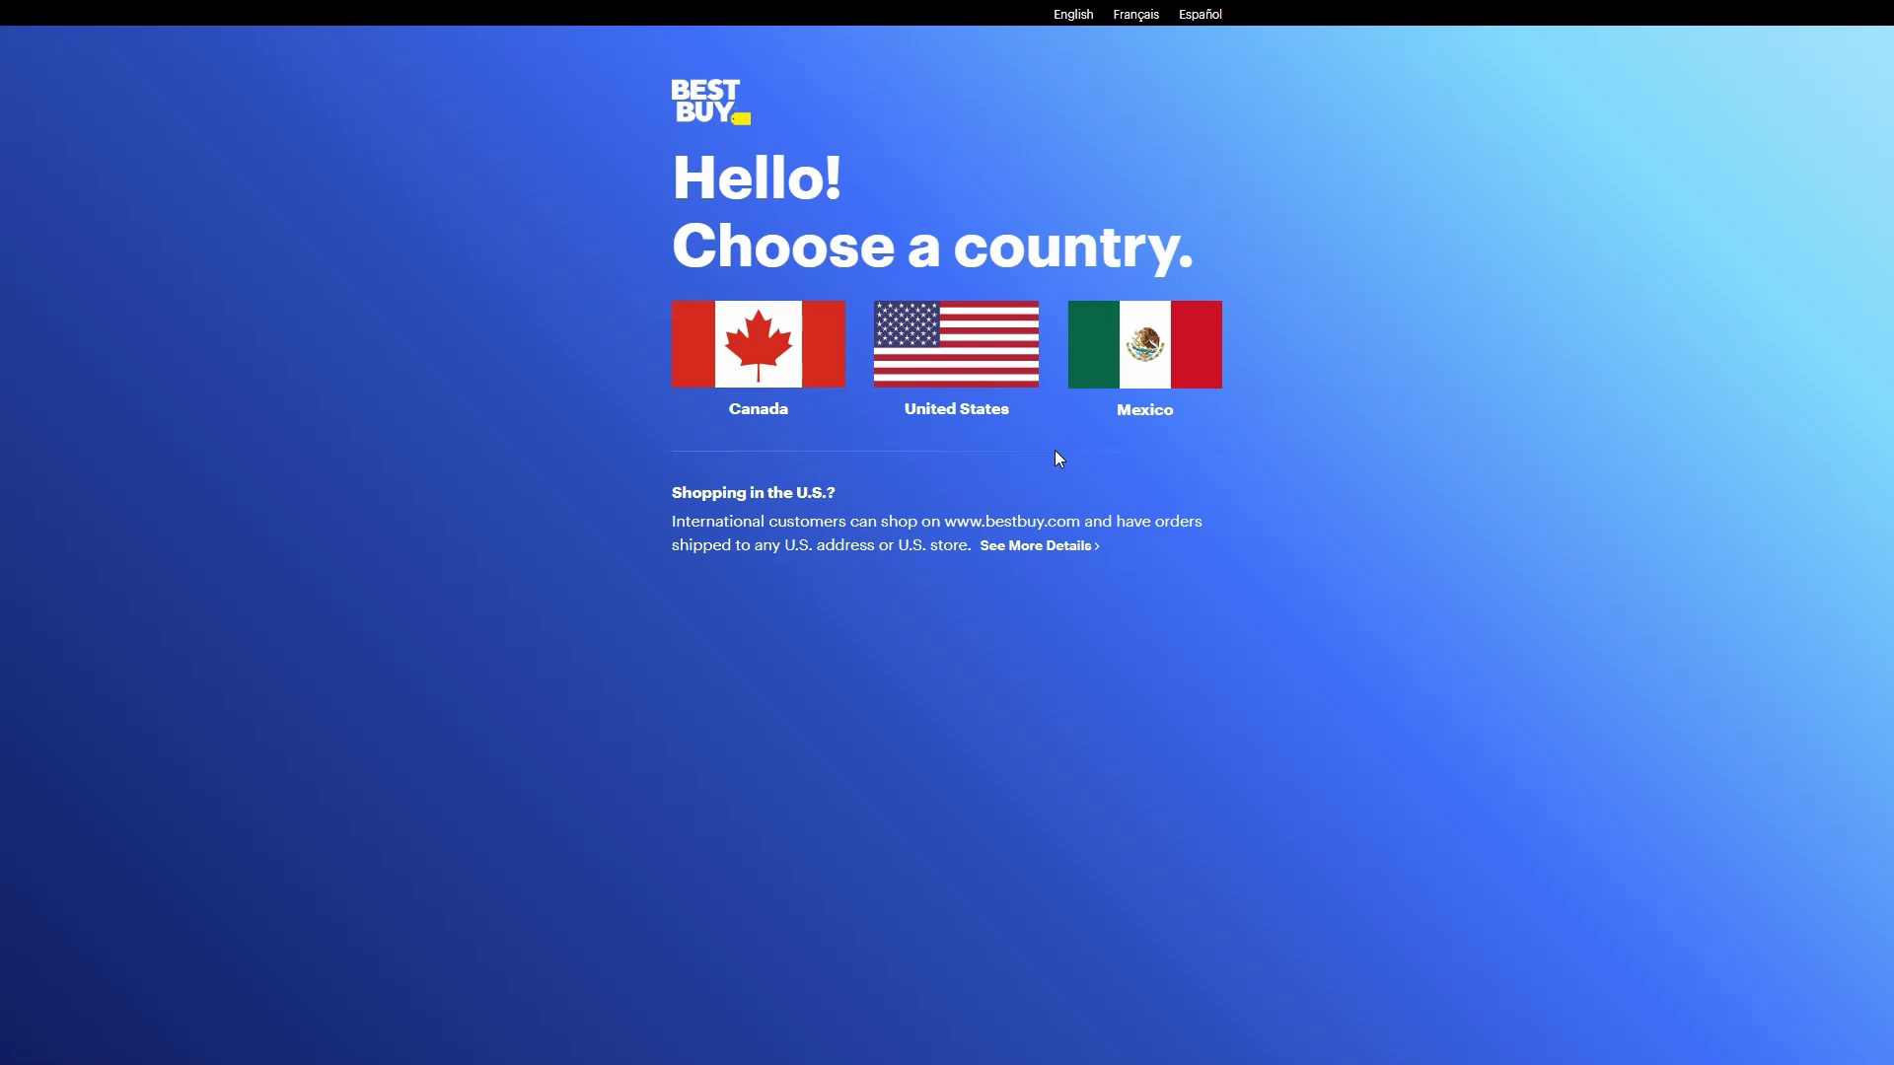
# Choose the United States store on Best Buy's country-choice page.
pyautogui.click(954, 366)
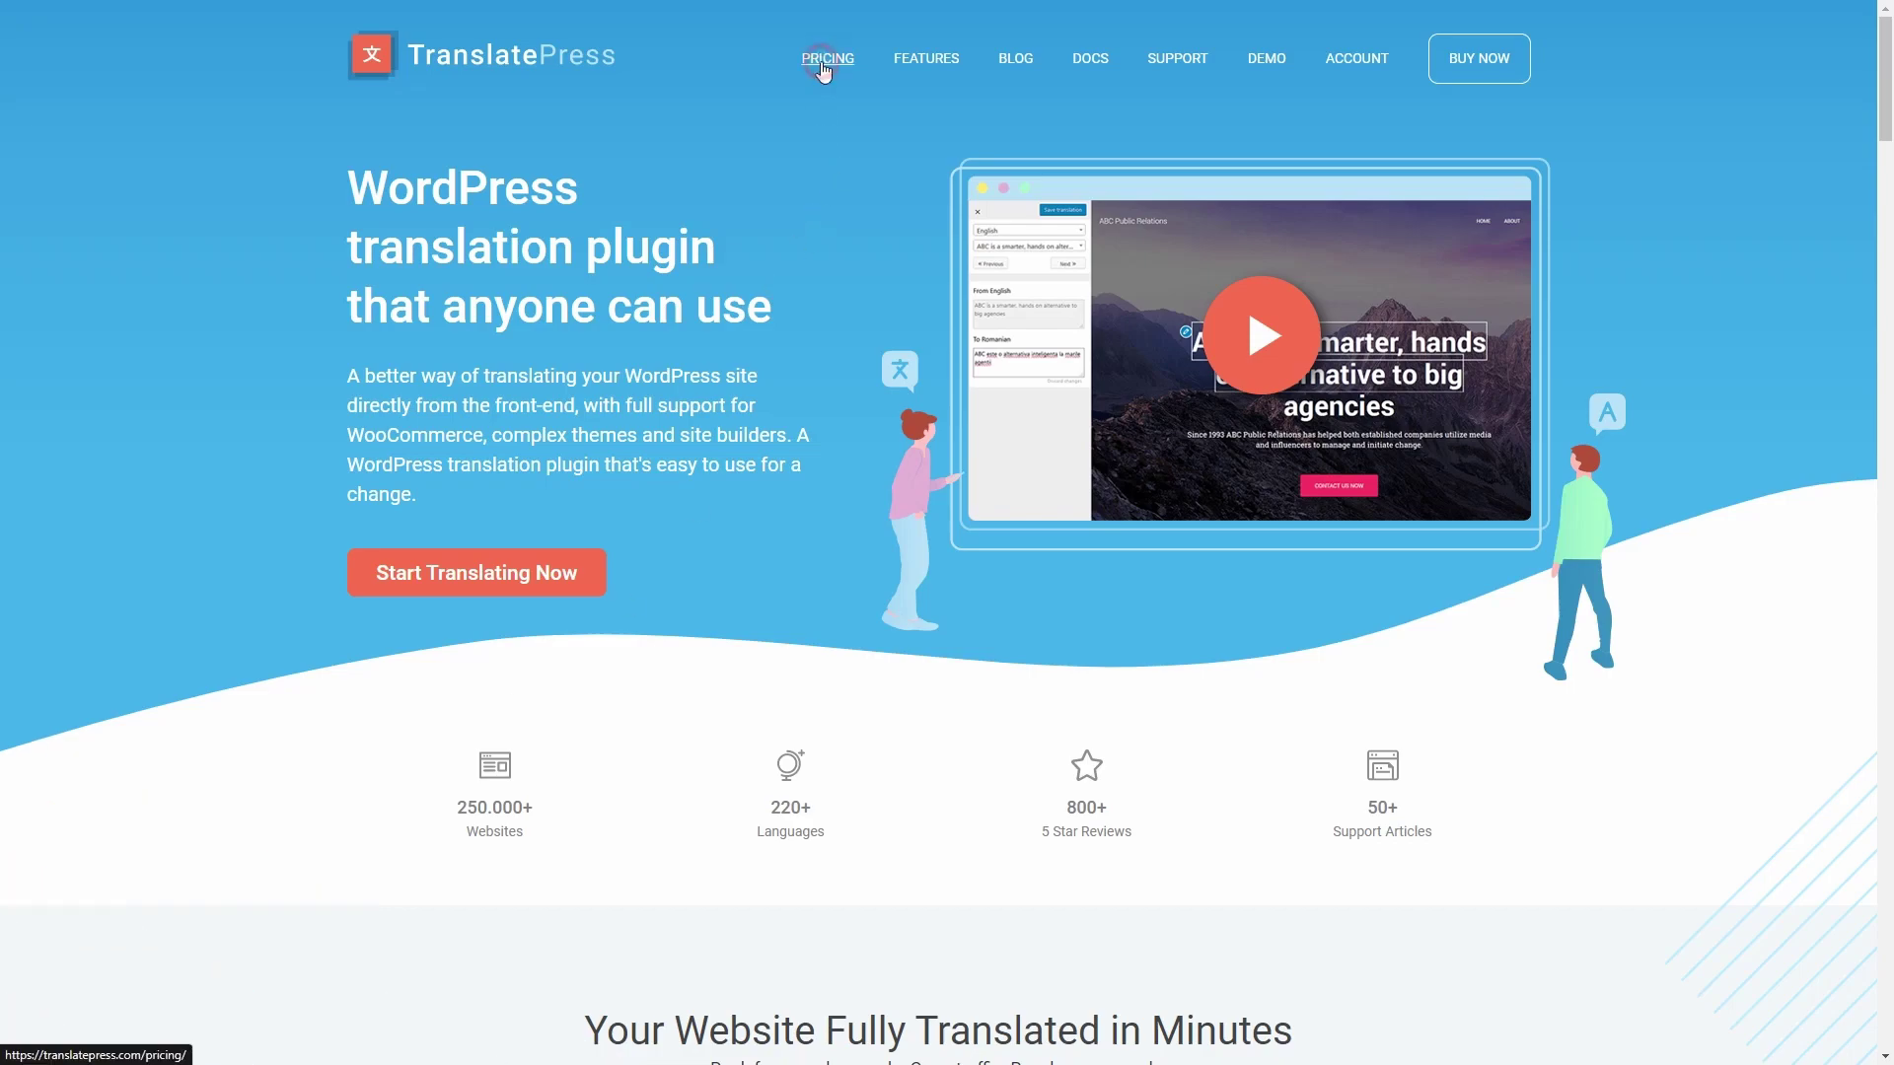
# Download the Main Plugin and TranslatePress Business zips from the account page.
pyautogui.click(822, 72)
pyautogui.scroll(-2, 652, 200)
pyautogui.scroll(-1, 652, 207)
pyautogui.click(1361, 61)
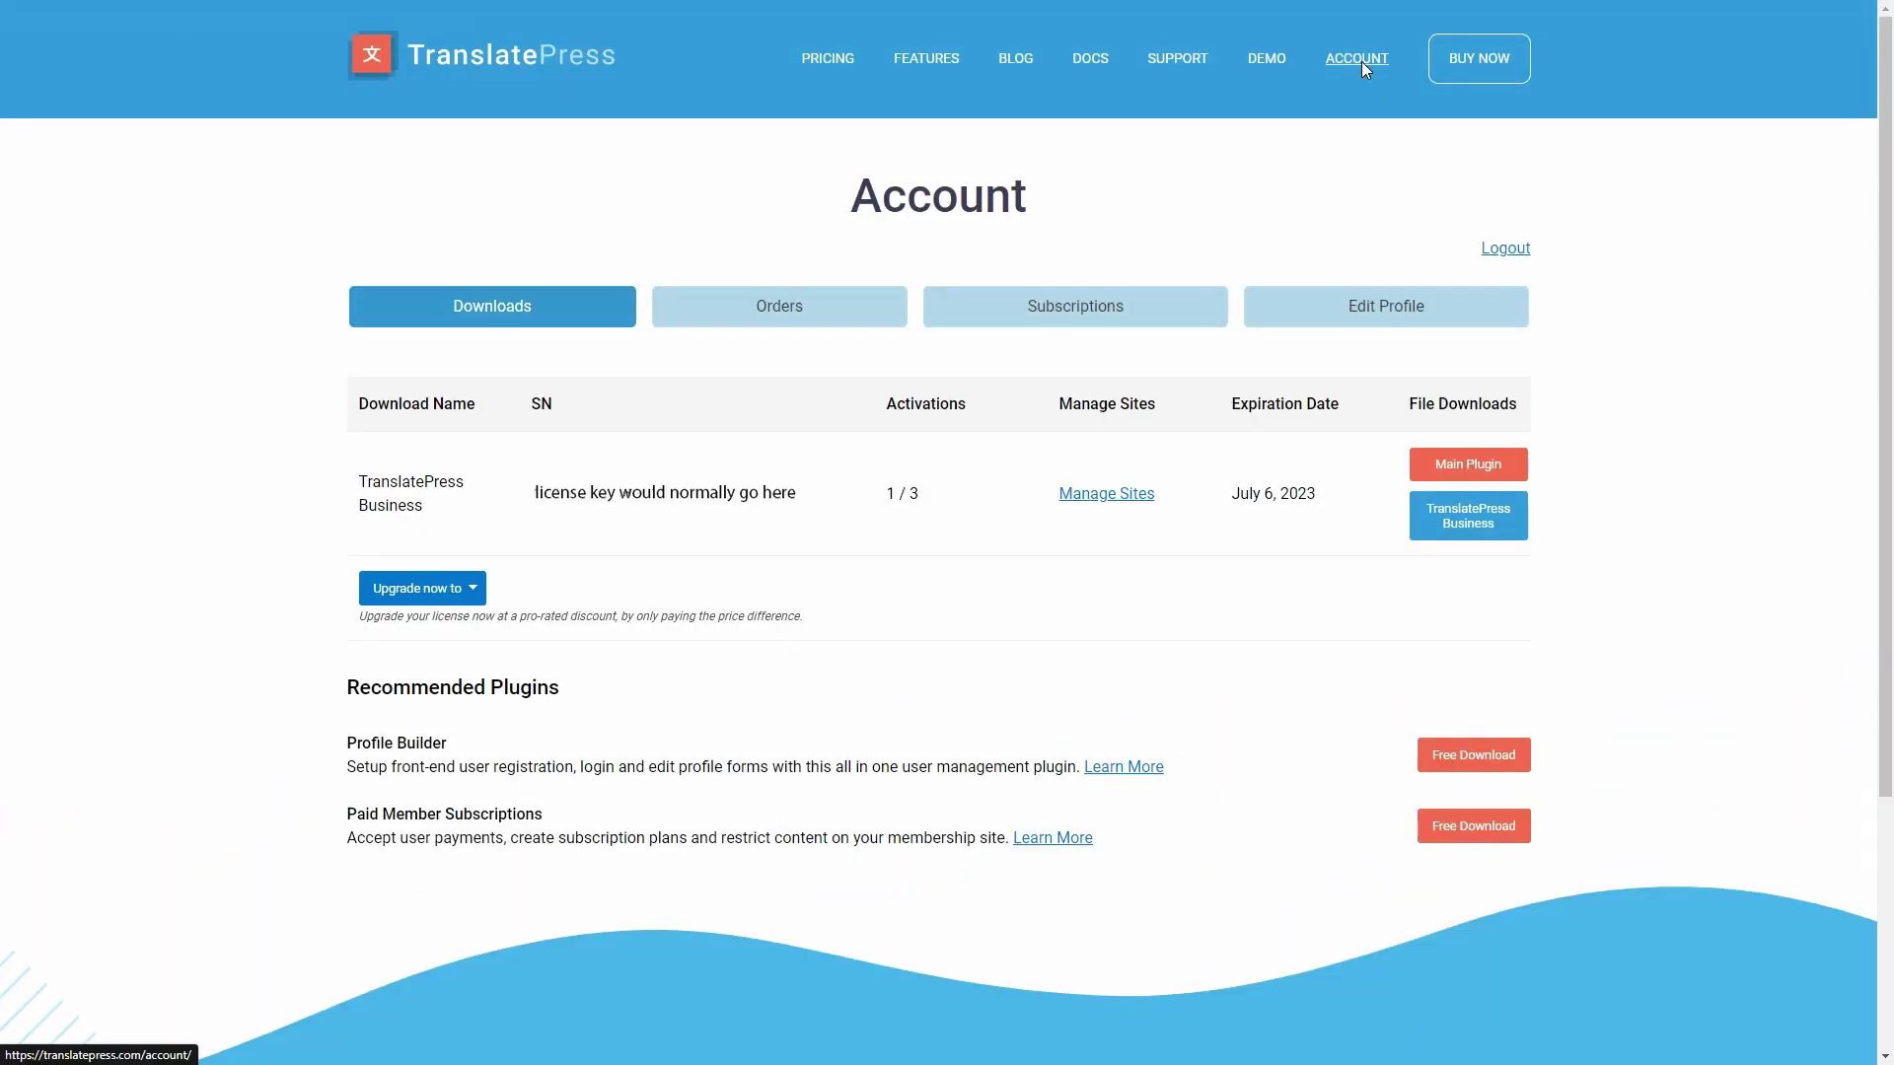
pyautogui.click(1458, 466)
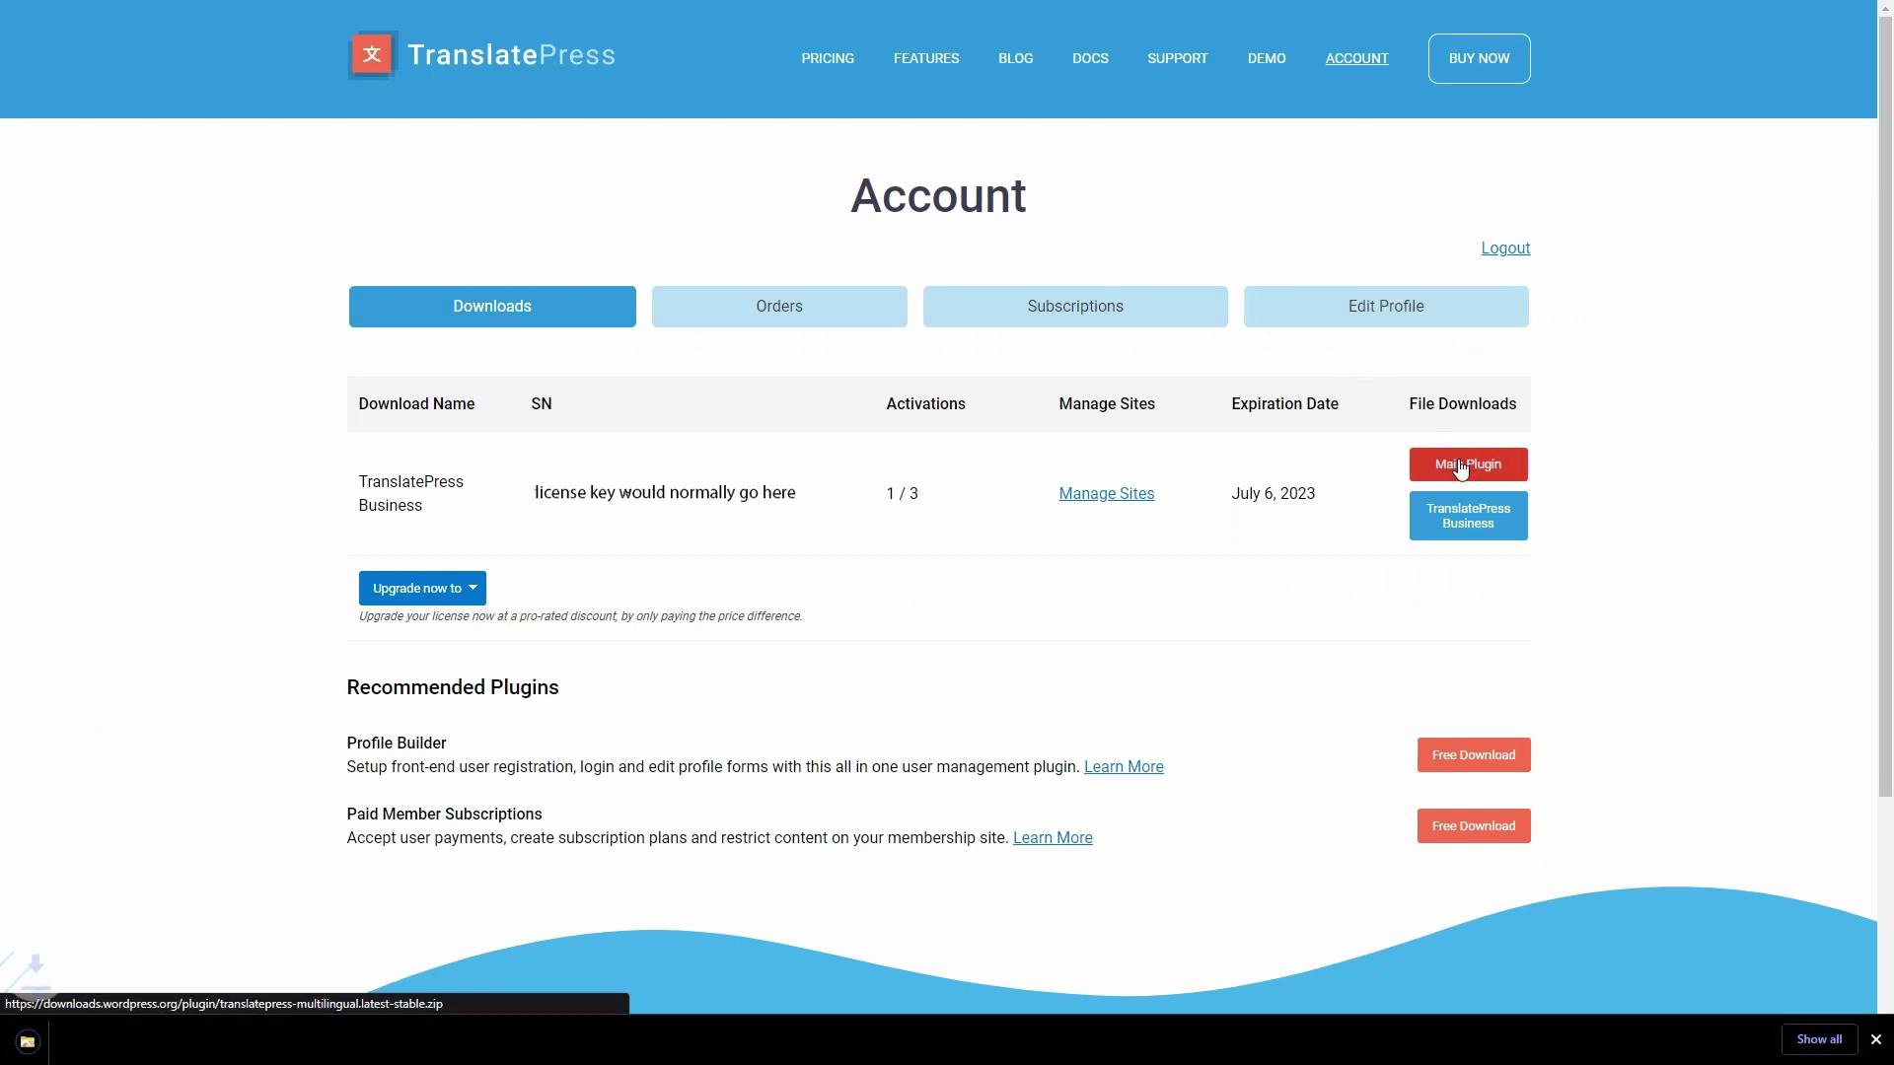
pyautogui.click(1483, 527)
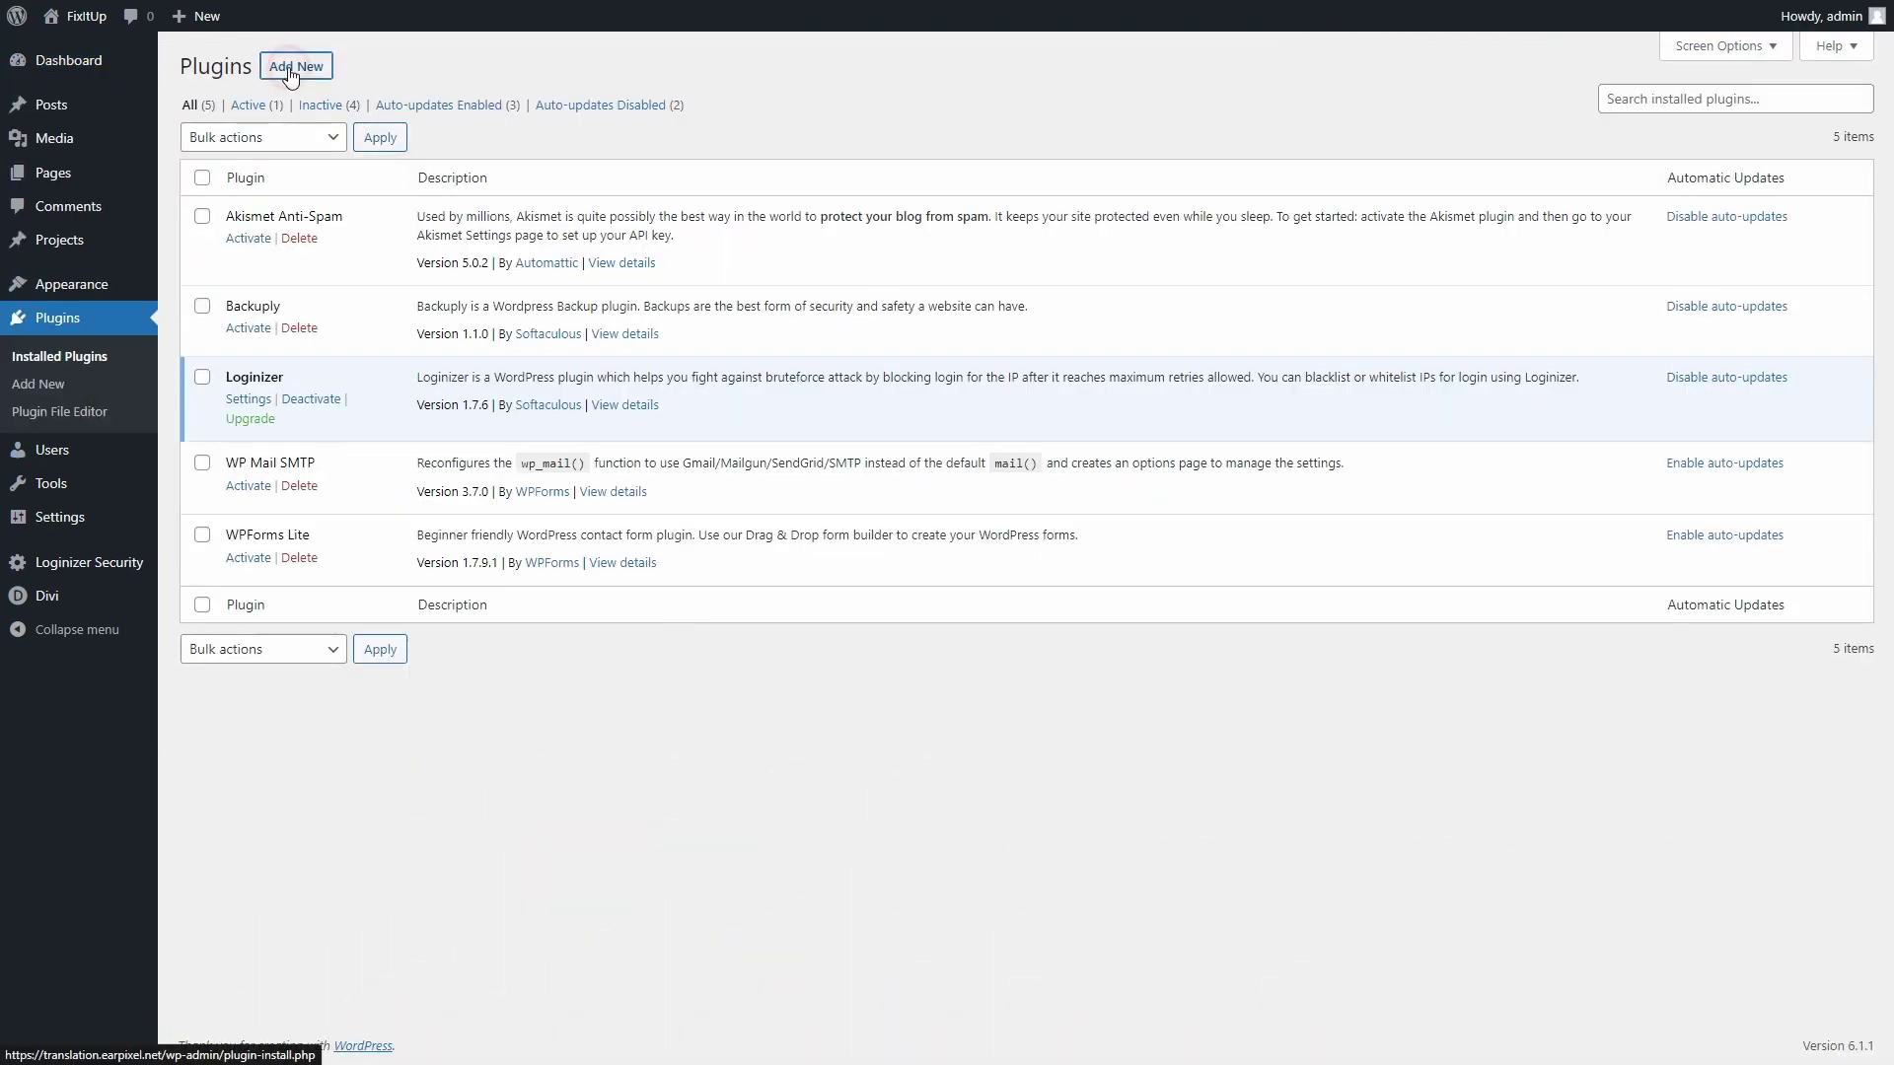
# Upload and activate translatepress-business-1.2.4.zip, then activate TranslatePress Multilingual.
pyautogui.click(294, 65)
pyautogui.click(362, 67)
pyautogui.click(888, 243)
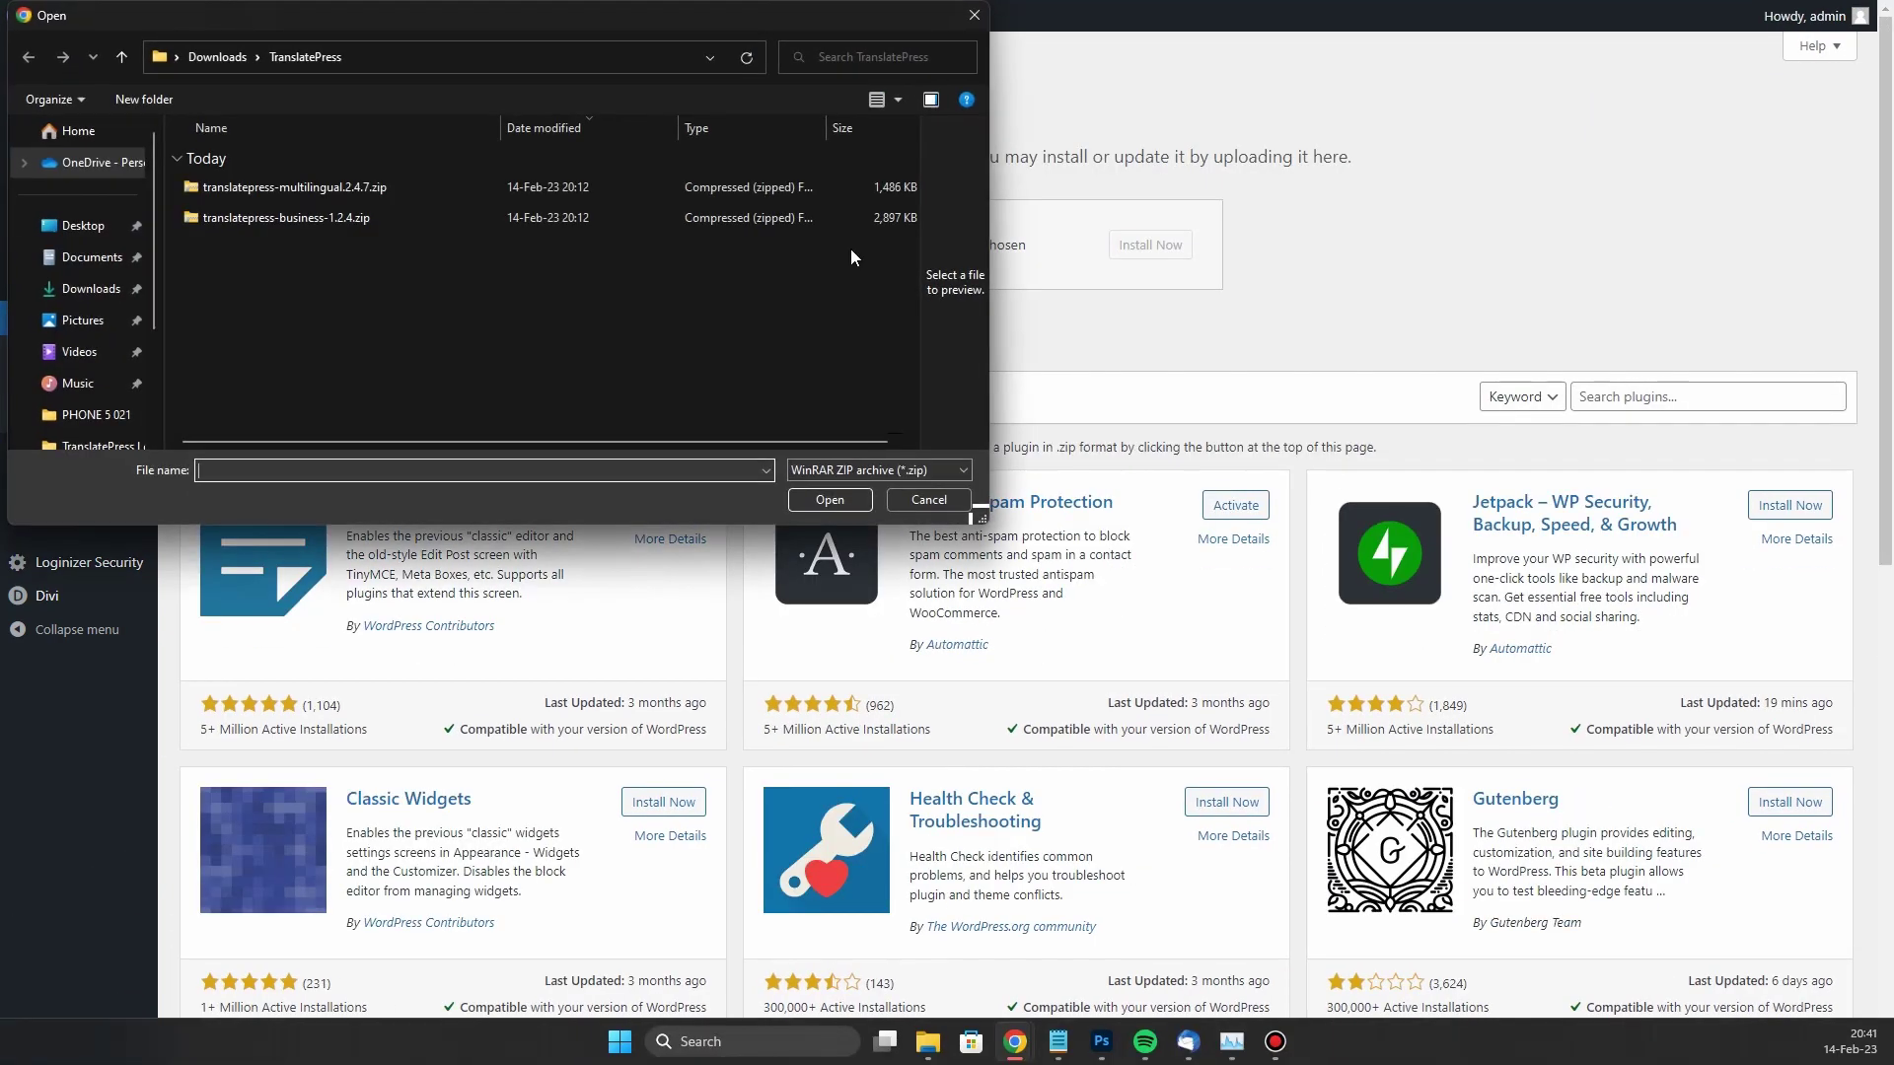
pyautogui.doubleClick(453, 221)
pyautogui.click(1150, 245)
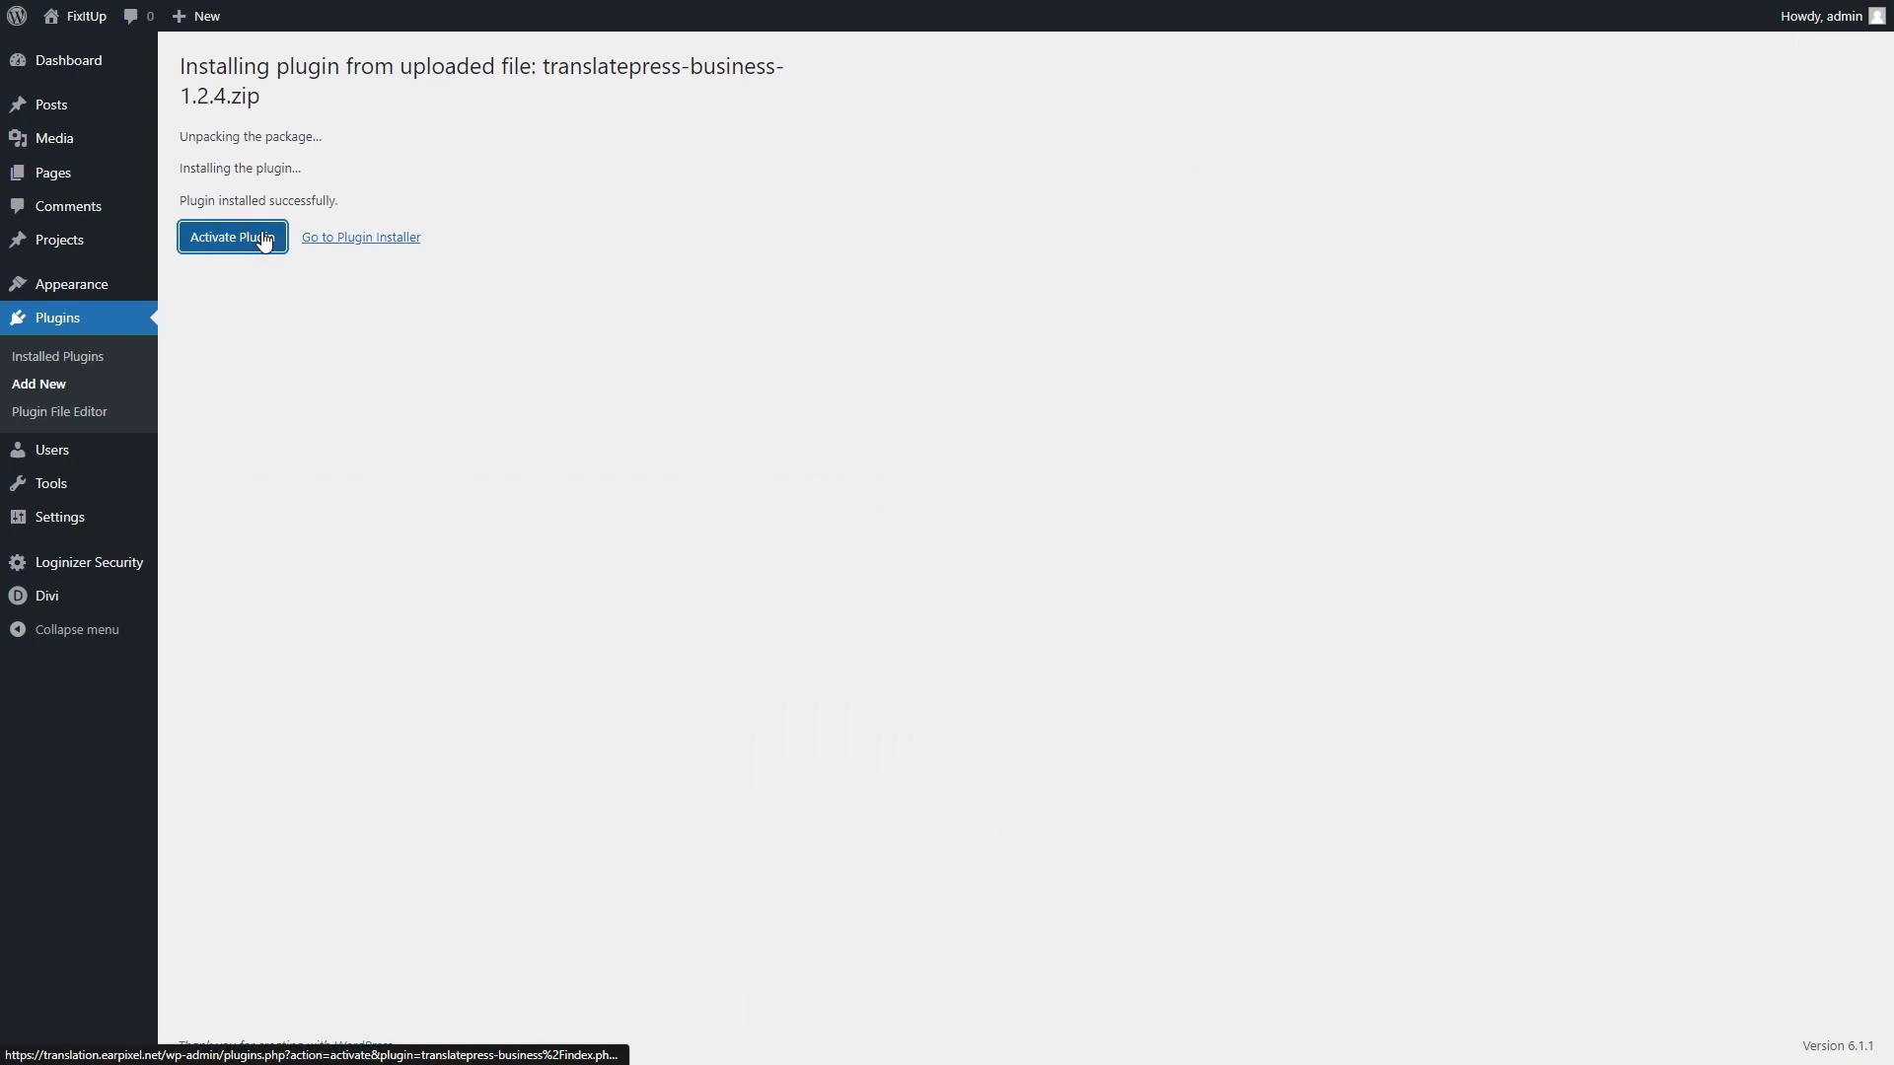
pyautogui.click(262, 238)
pyautogui.click(261, 657)
pyautogui.moveTo(59, 516)
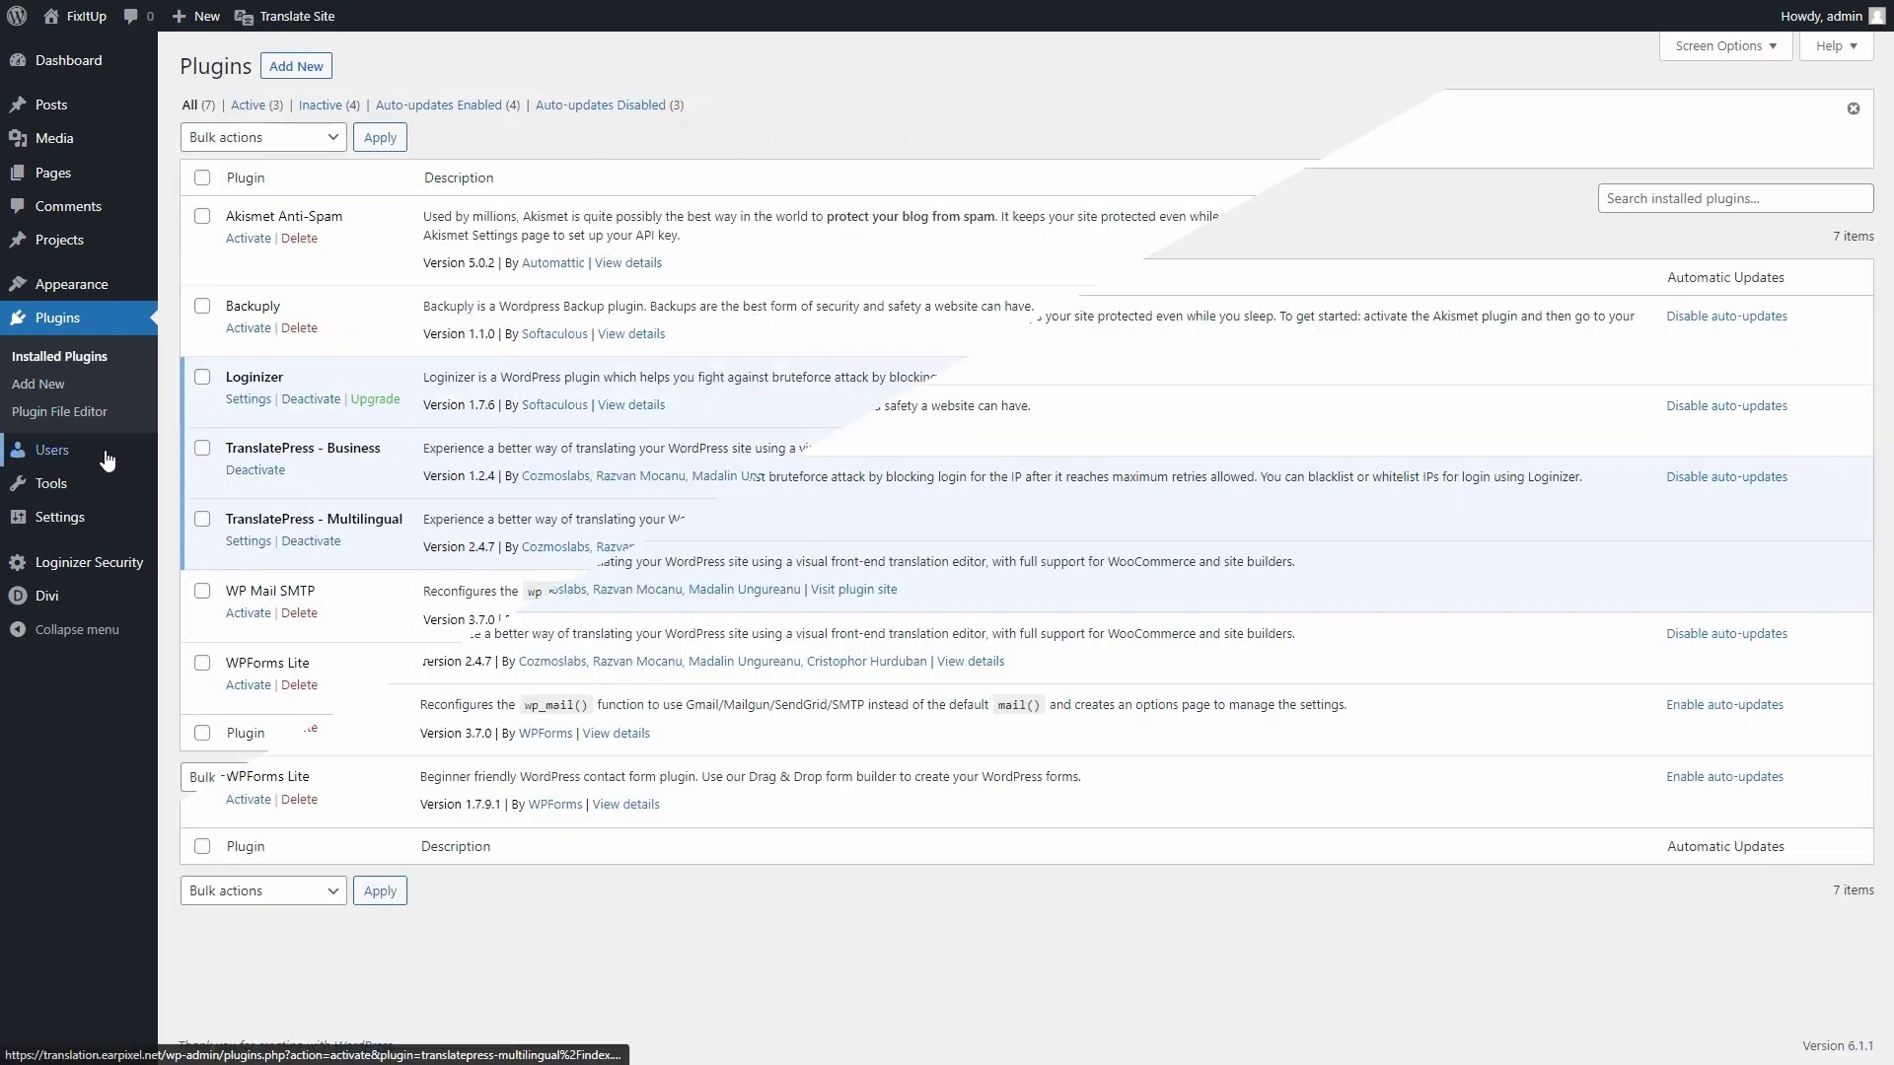
# Activate the TranslatePress license from the License settings.
pyautogui.click(225, 715)
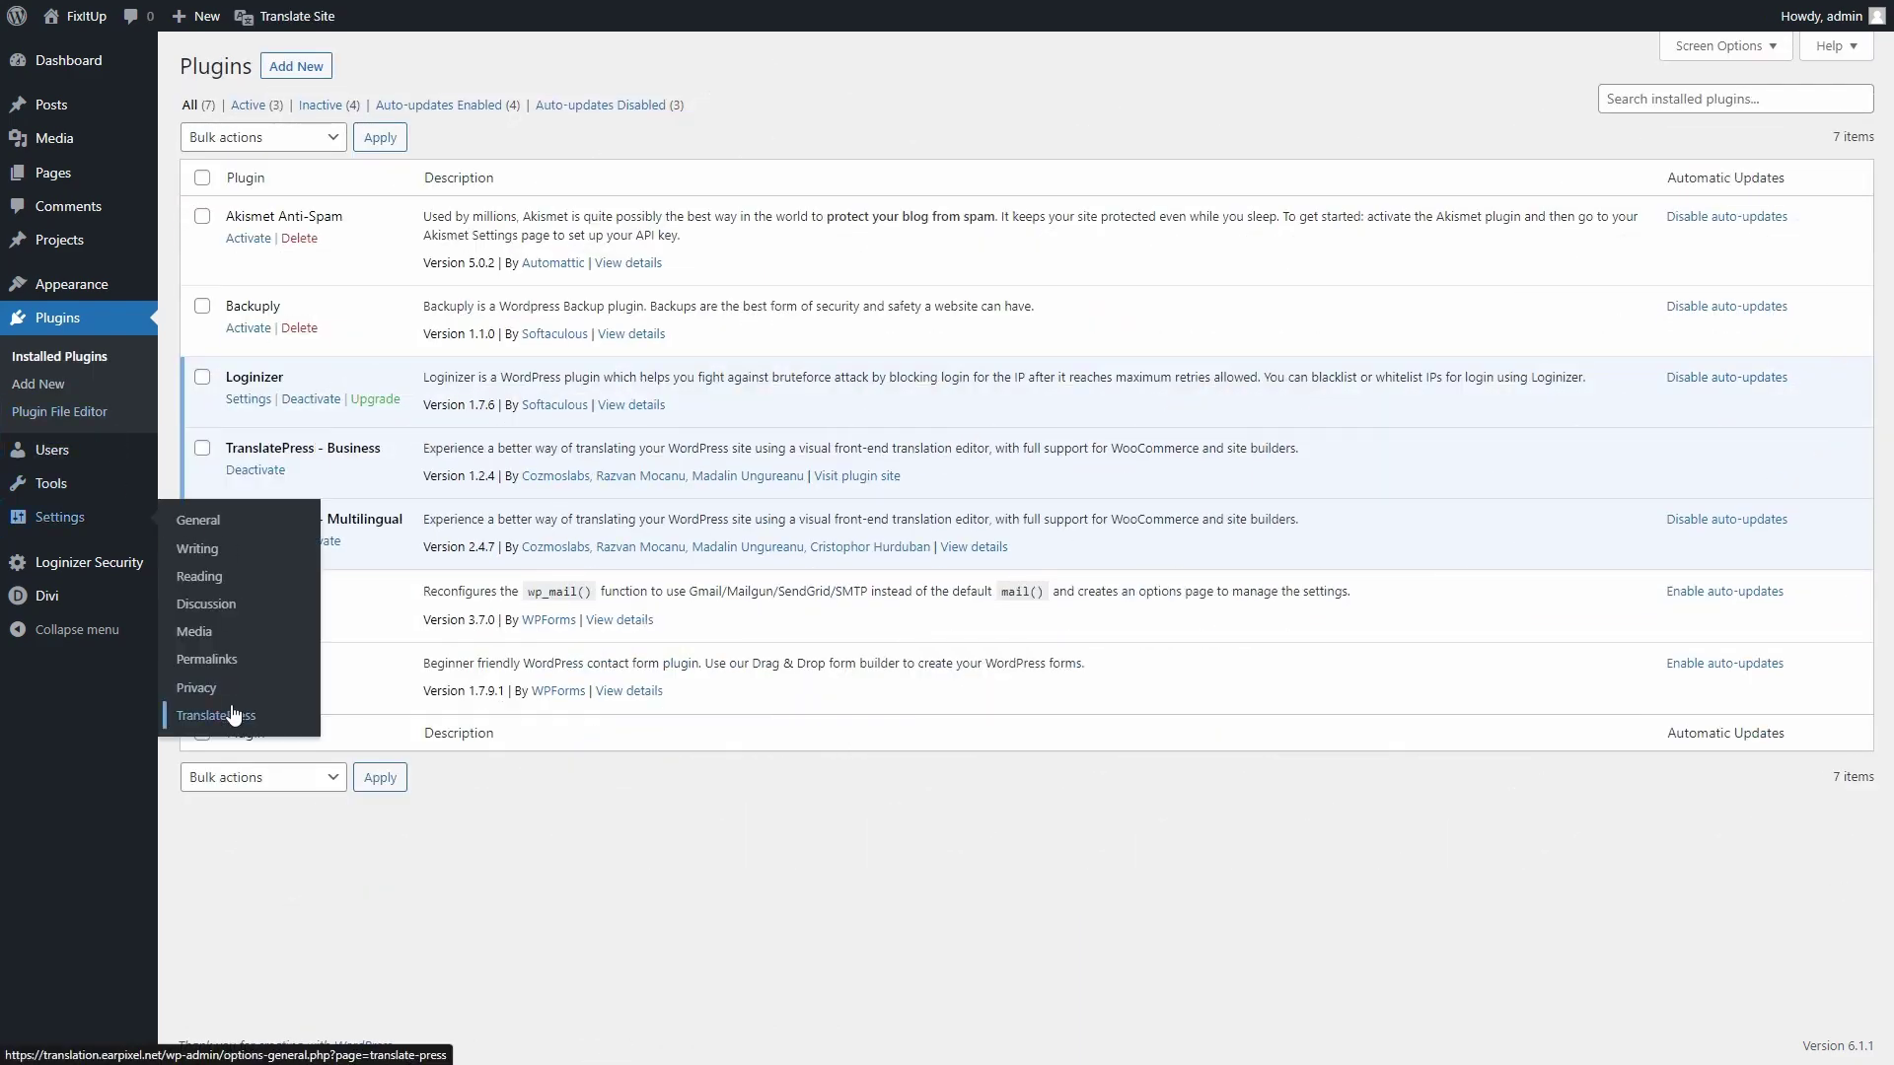
pyautogui.click(652, 112)
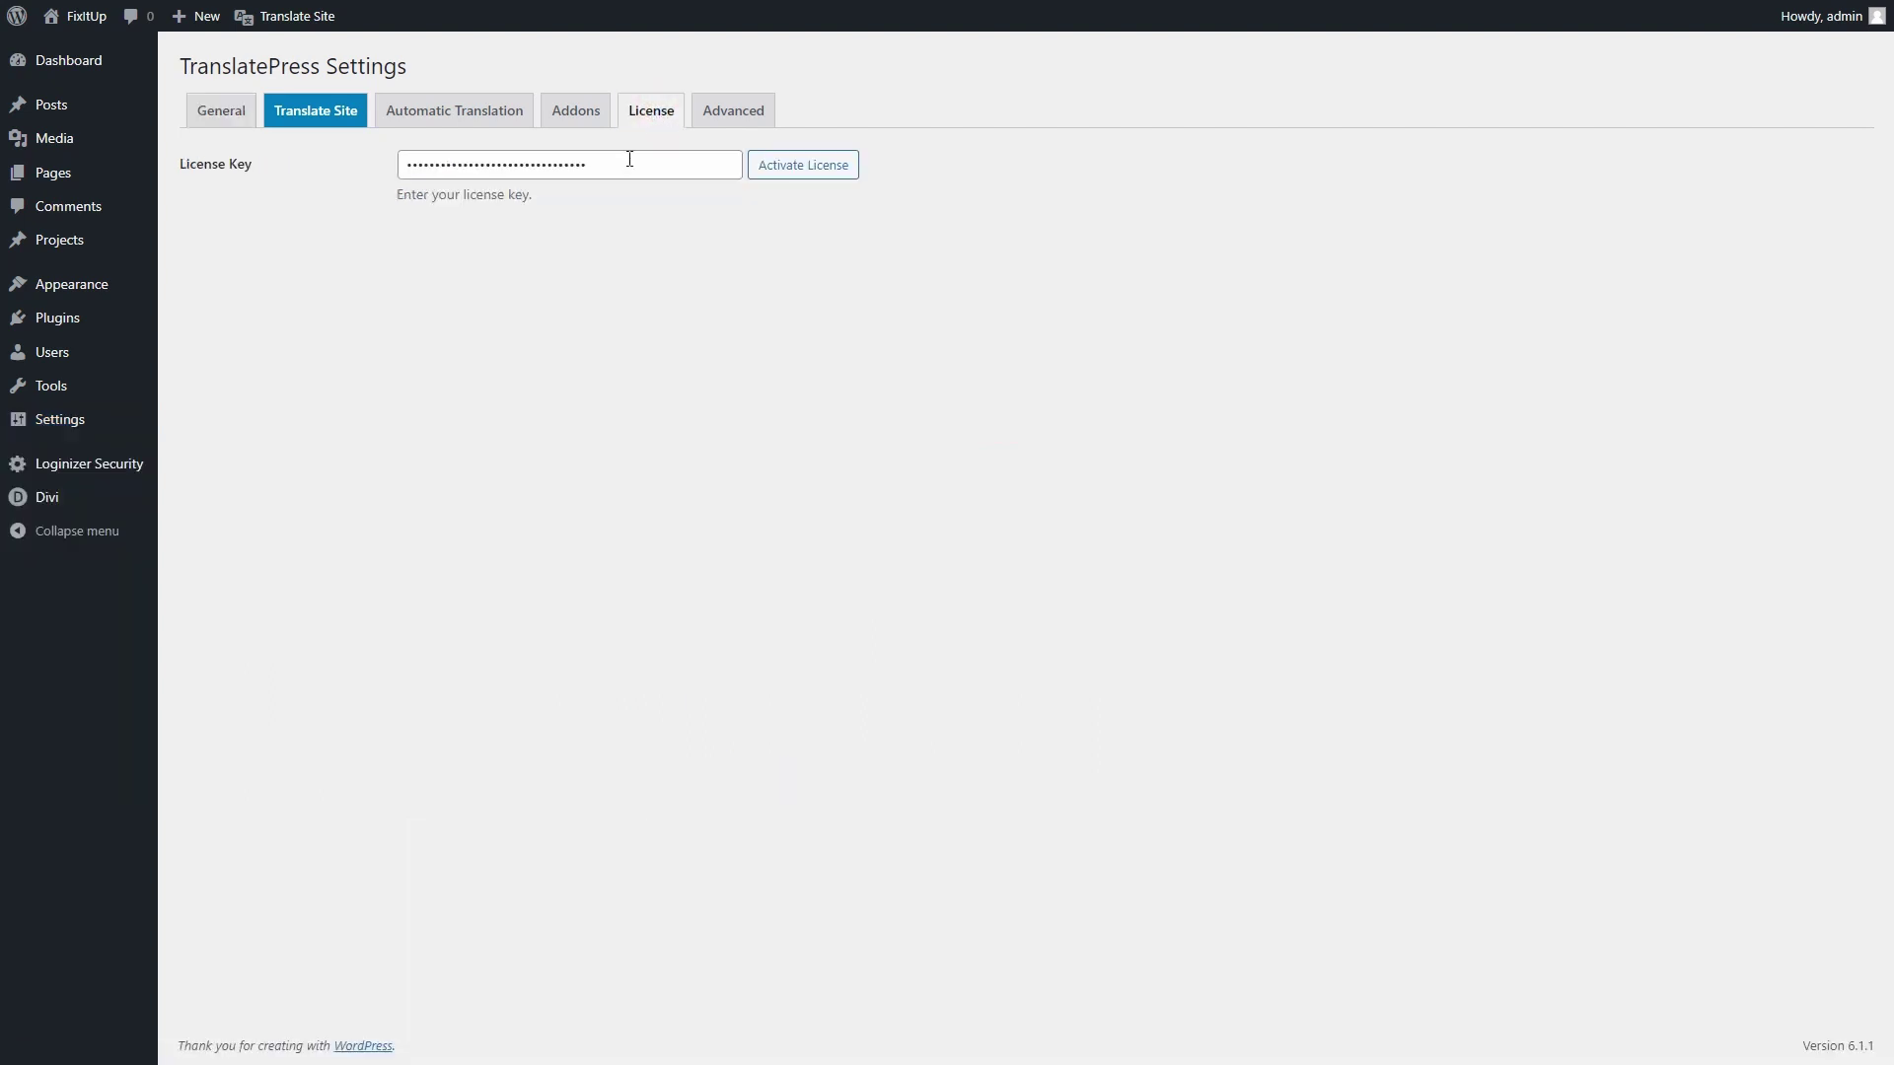
pyautogui.doubleClick(621, 164)
pyautogui.click(818, 165)
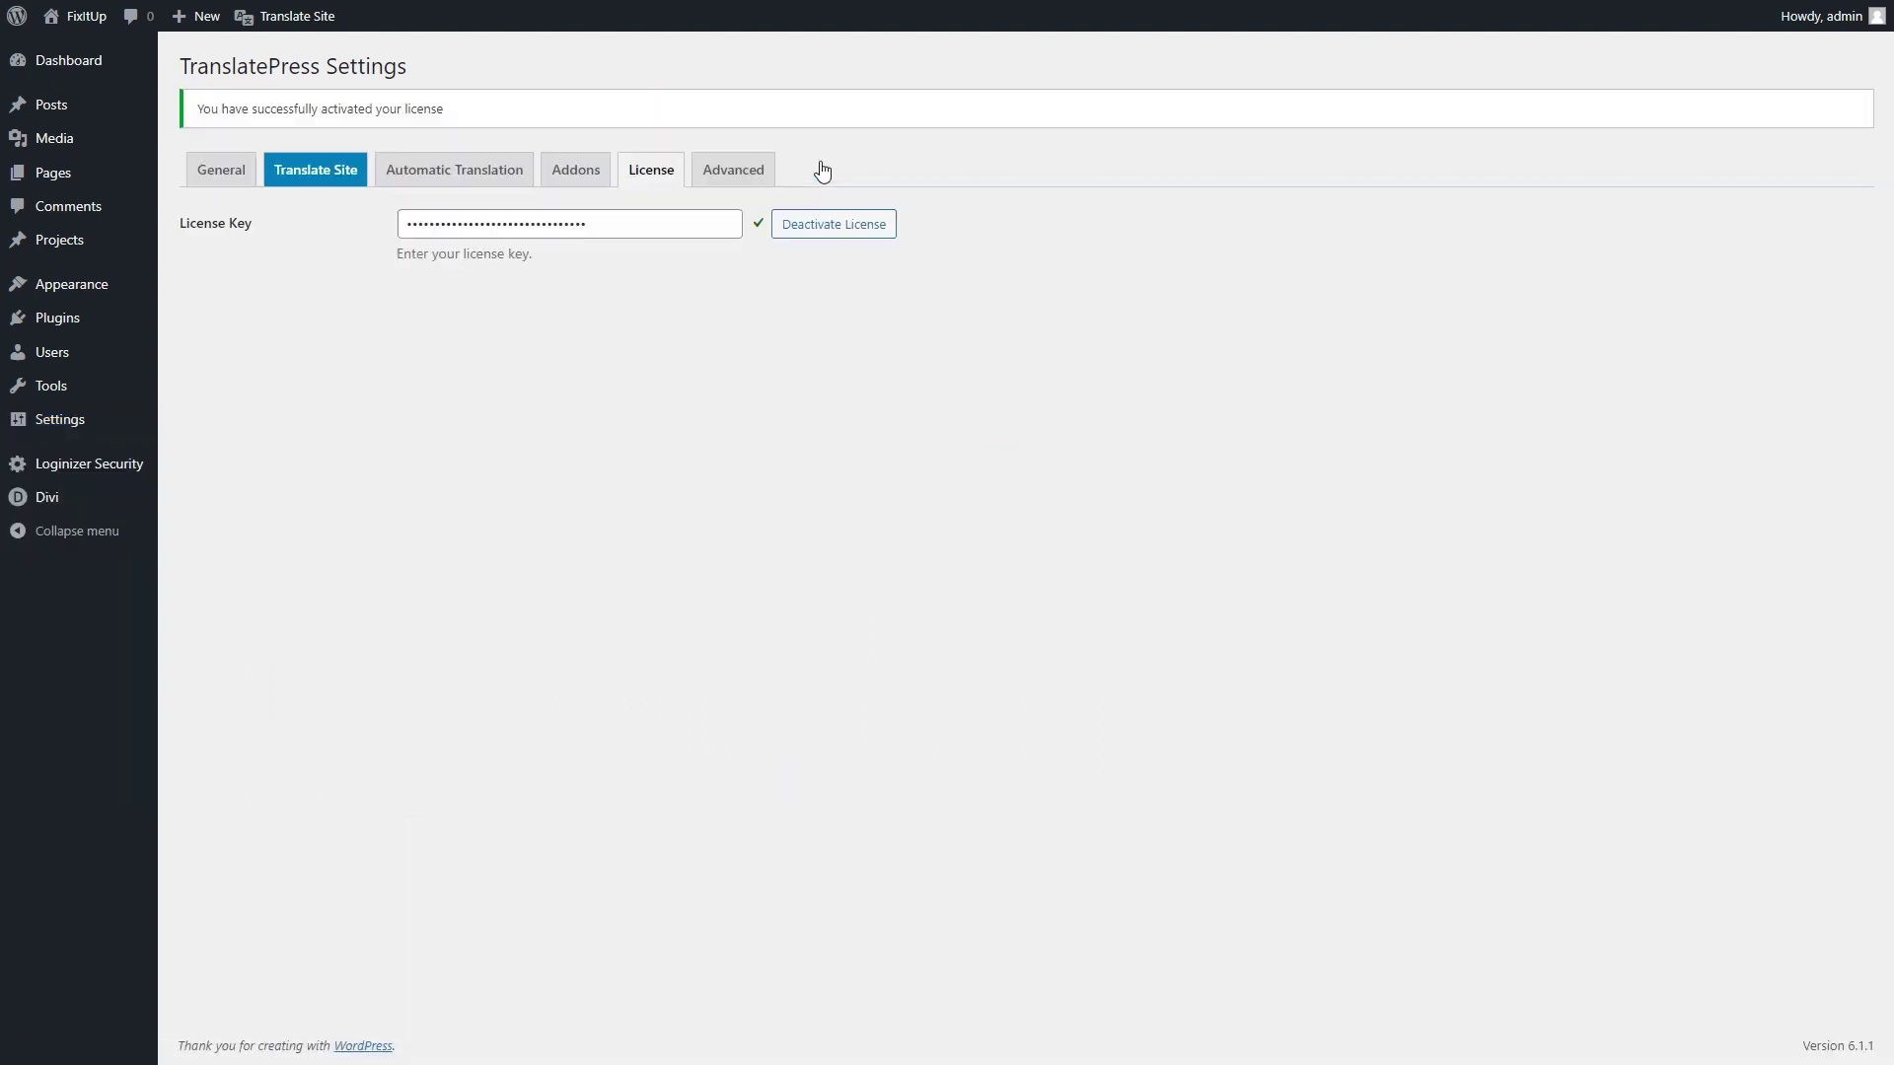
# Enable the Automatic User Language Detection add-on and save the add-ons.
pyautogui.click(589, 118)
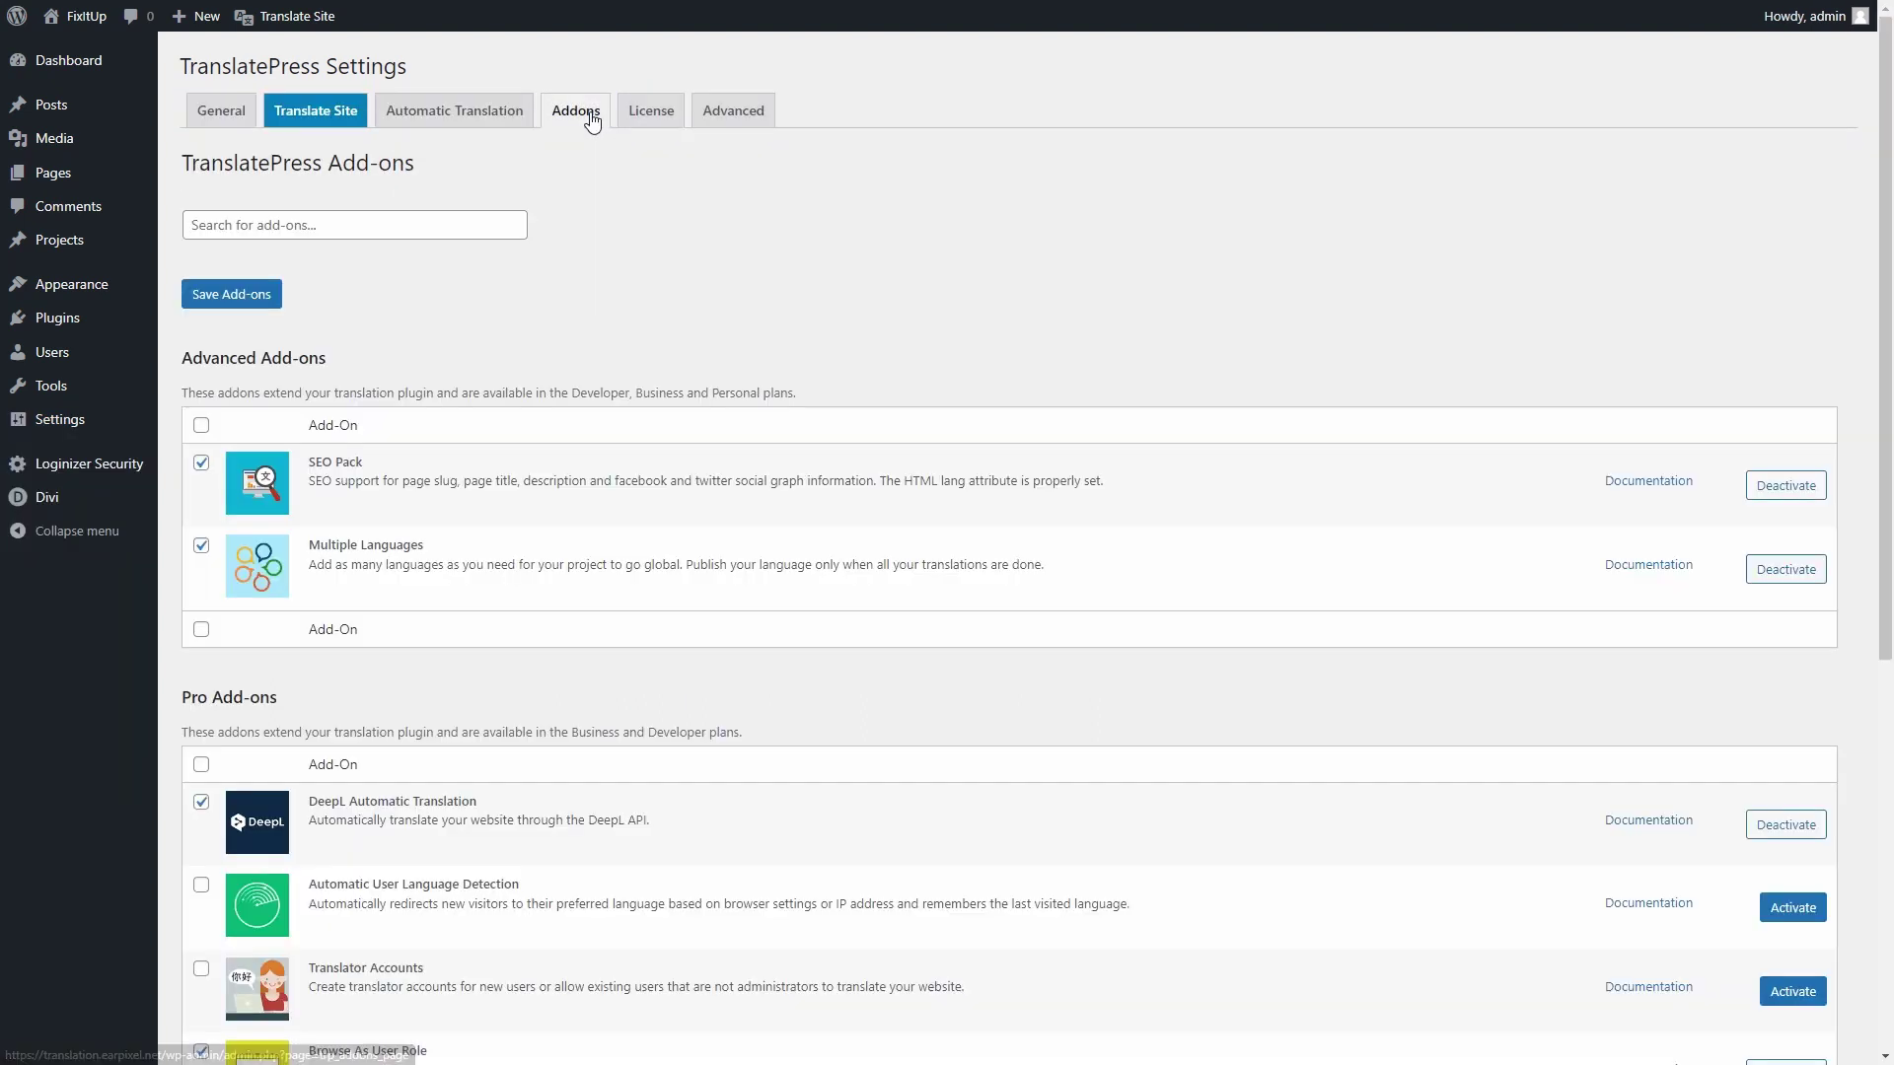
pyautogui.click(1797, 905)
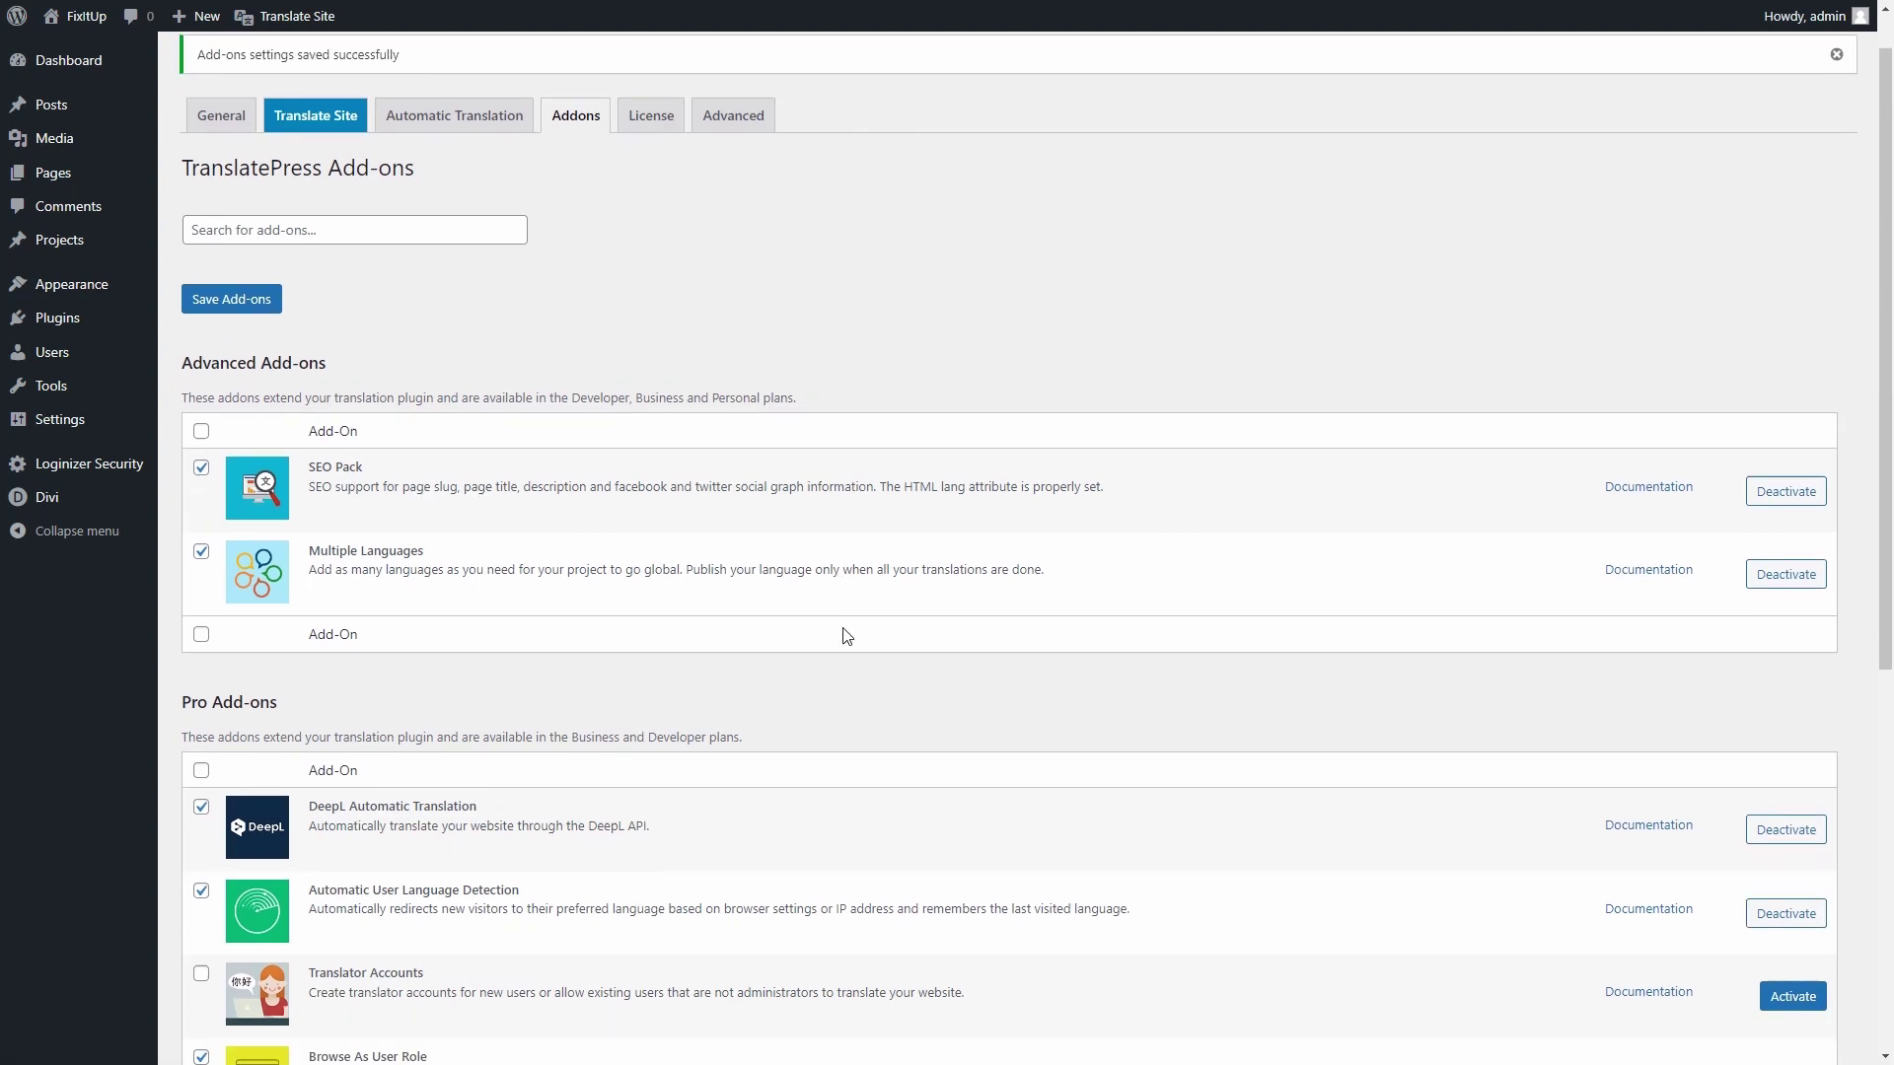
pyautogui.scroll(-5, 84, 880)
pyautogui.click(264, 981)
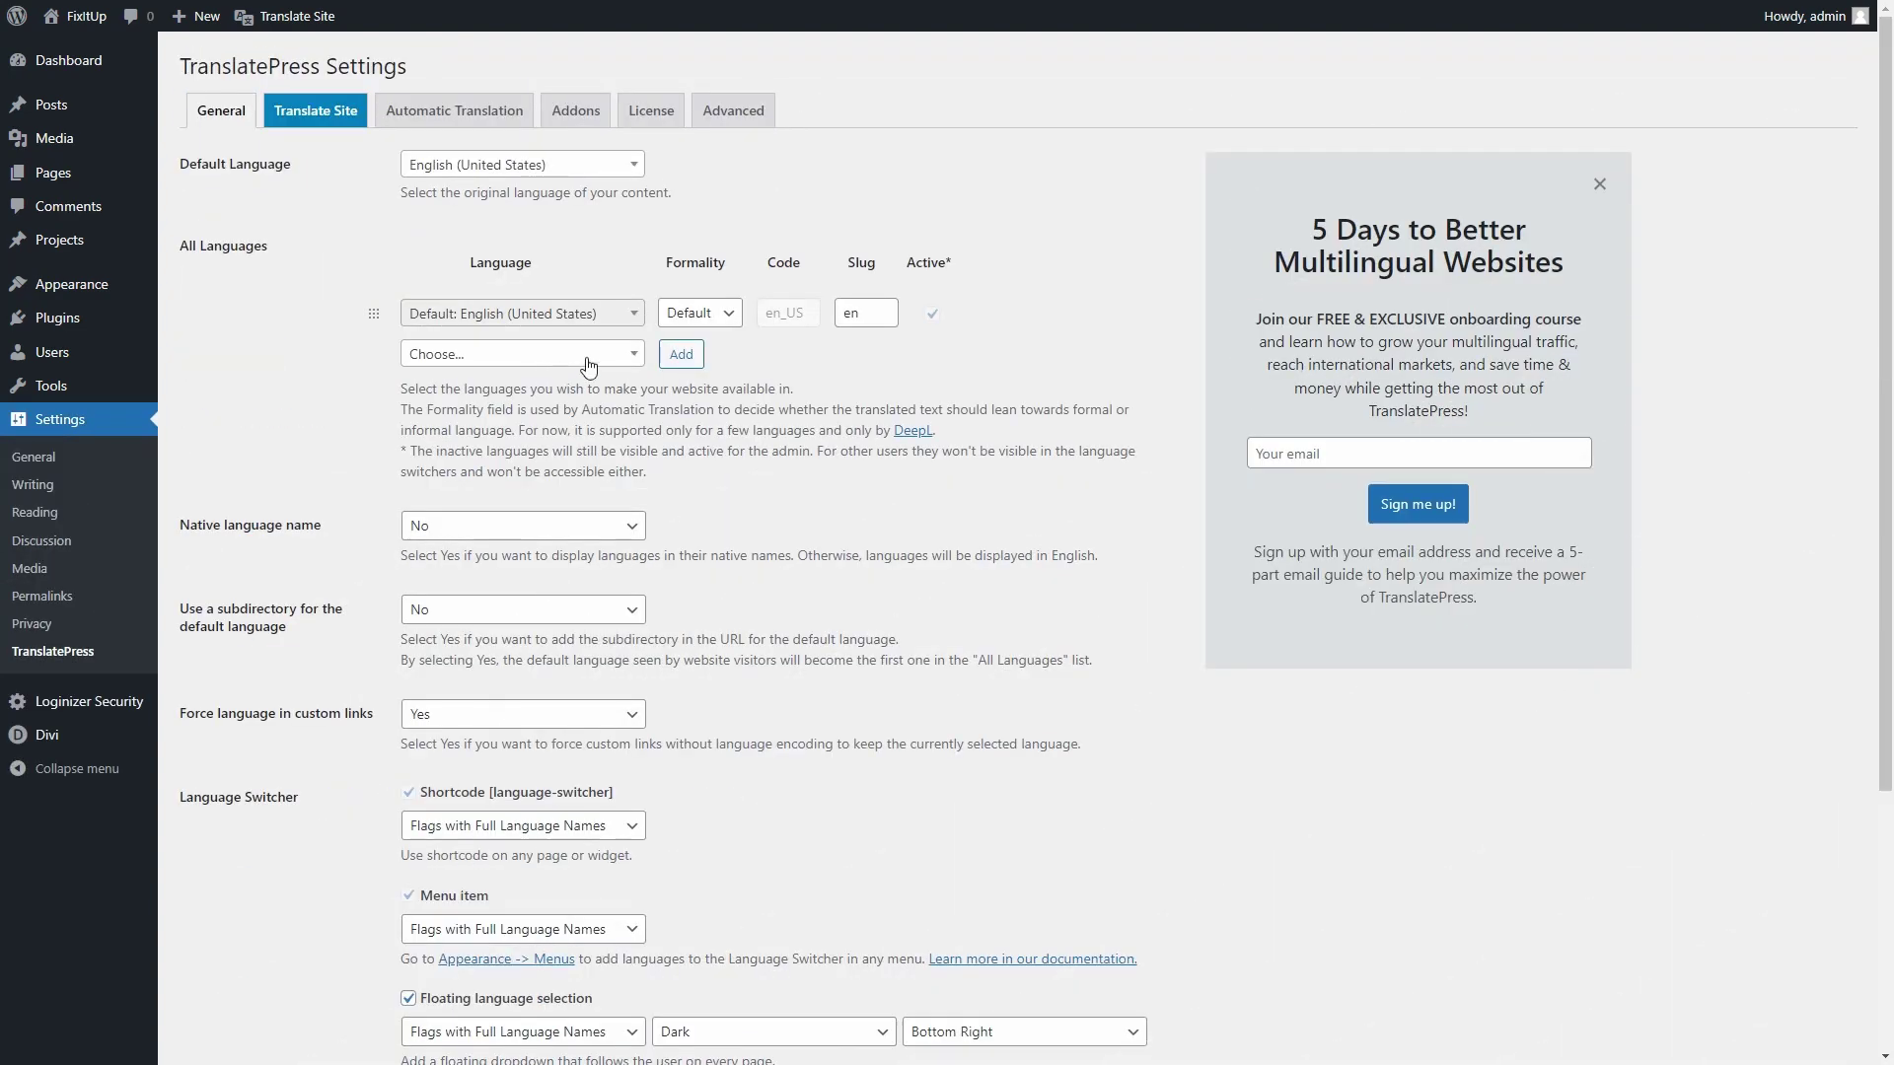
# Add Spanish (Spain), Bosnian and Catalan as site languages and save the changes.
pyautogui.click(586, 353)
pyautogui.write('Spa')
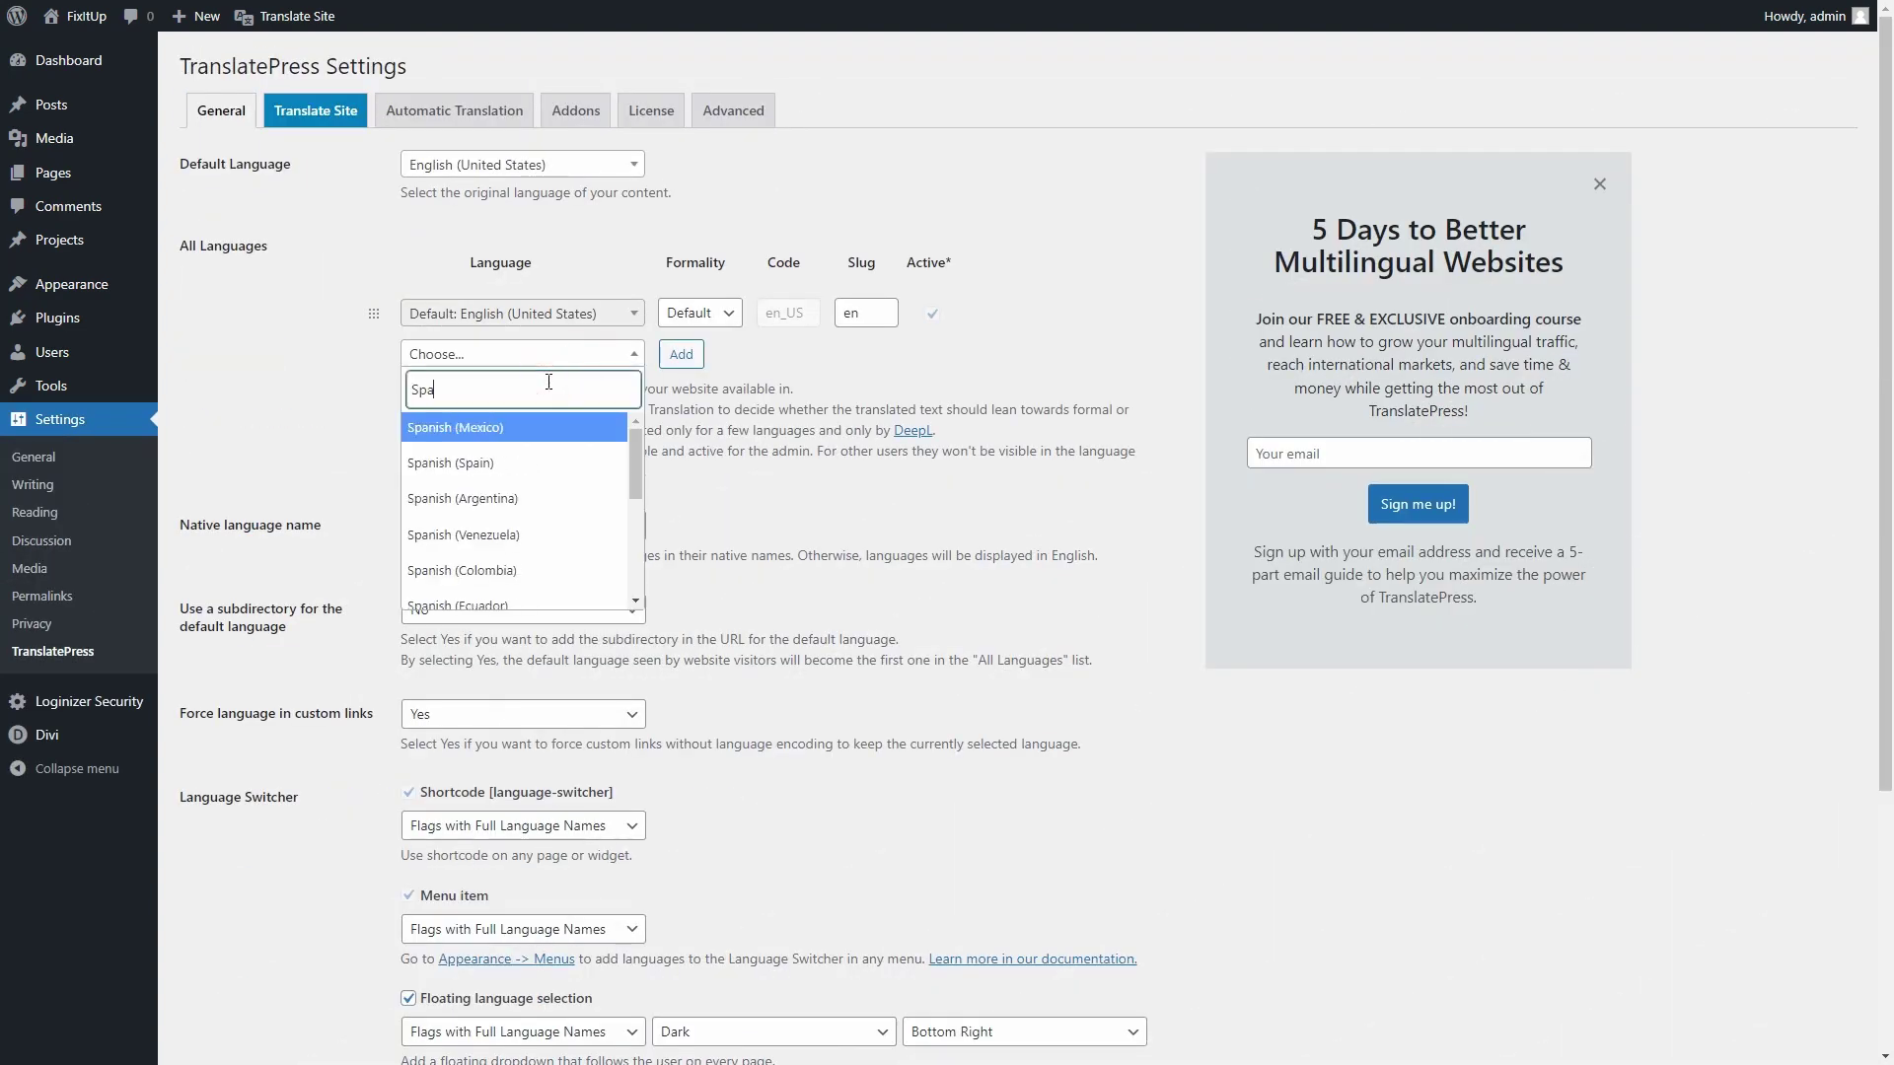
pyautogui.write('in')
pyautogui.click(517, 430)
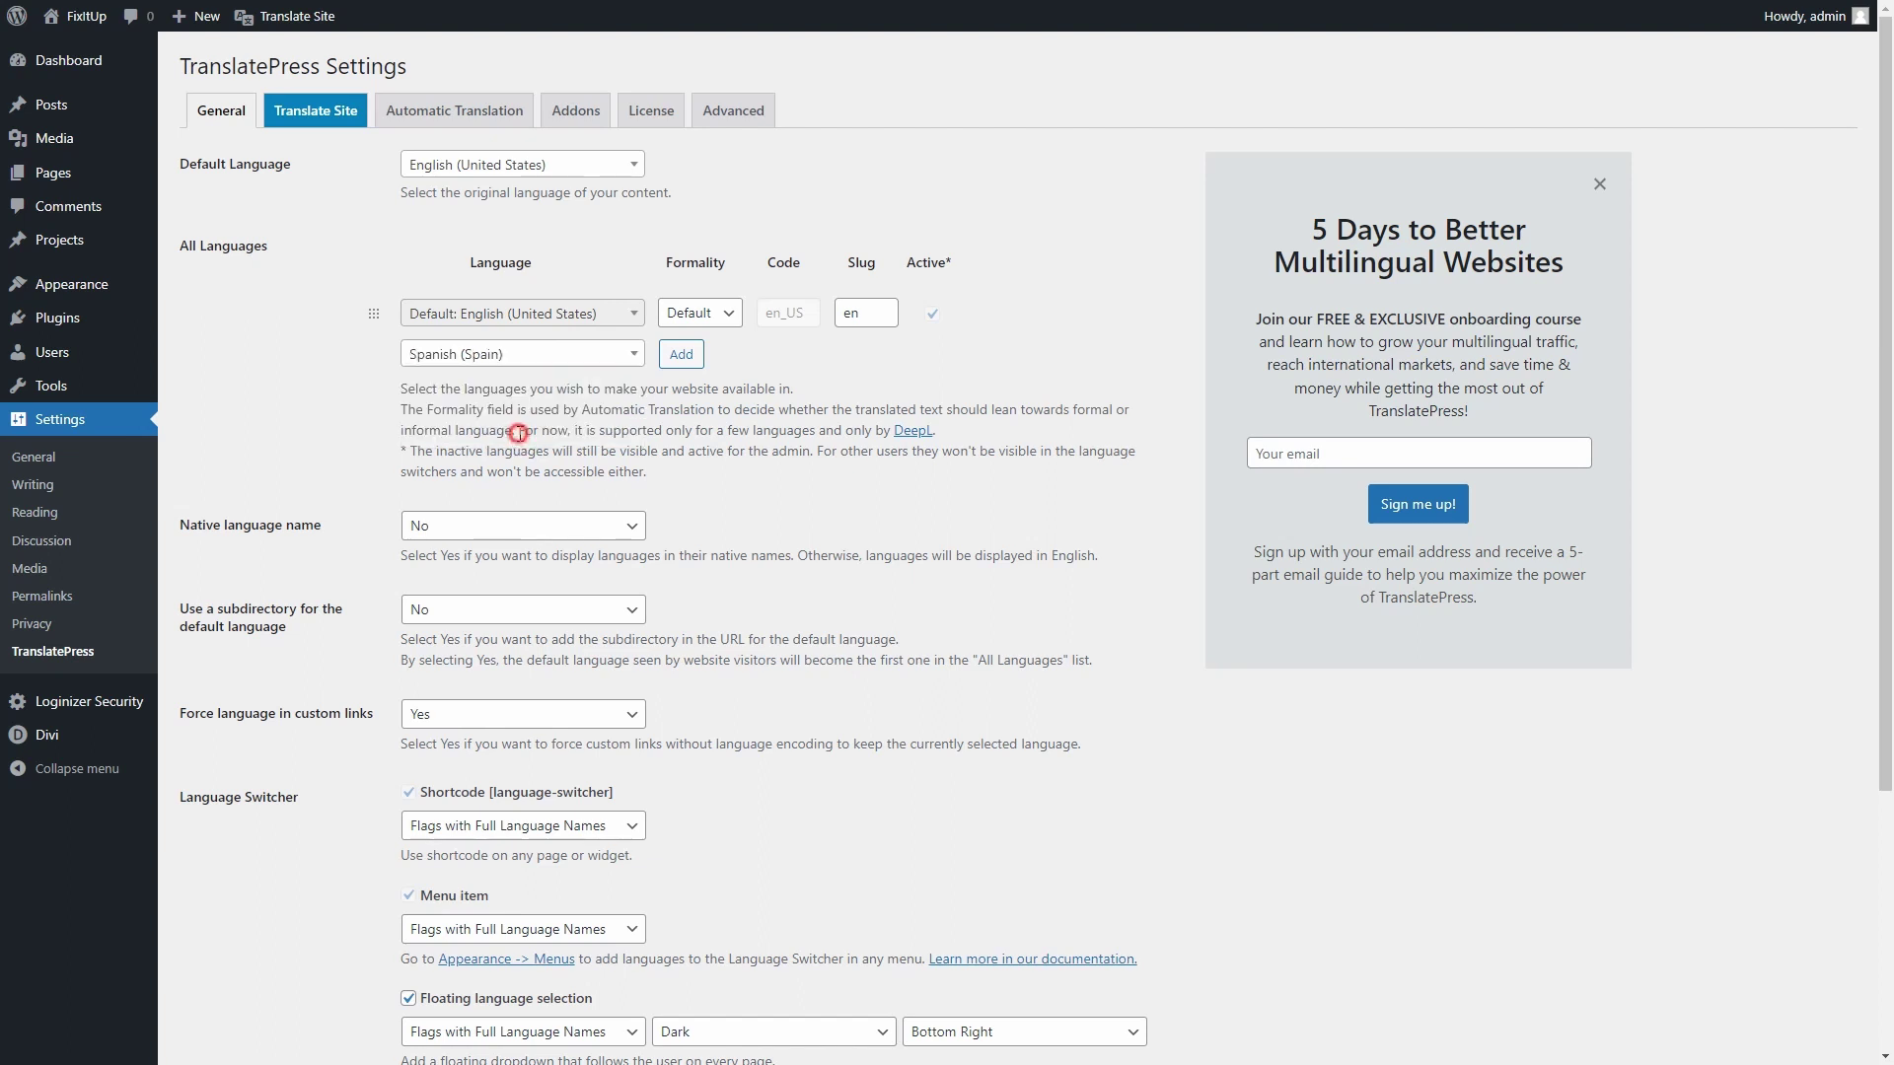
pyautogui.click(676, 356)
pyautogui.click(614, 396)
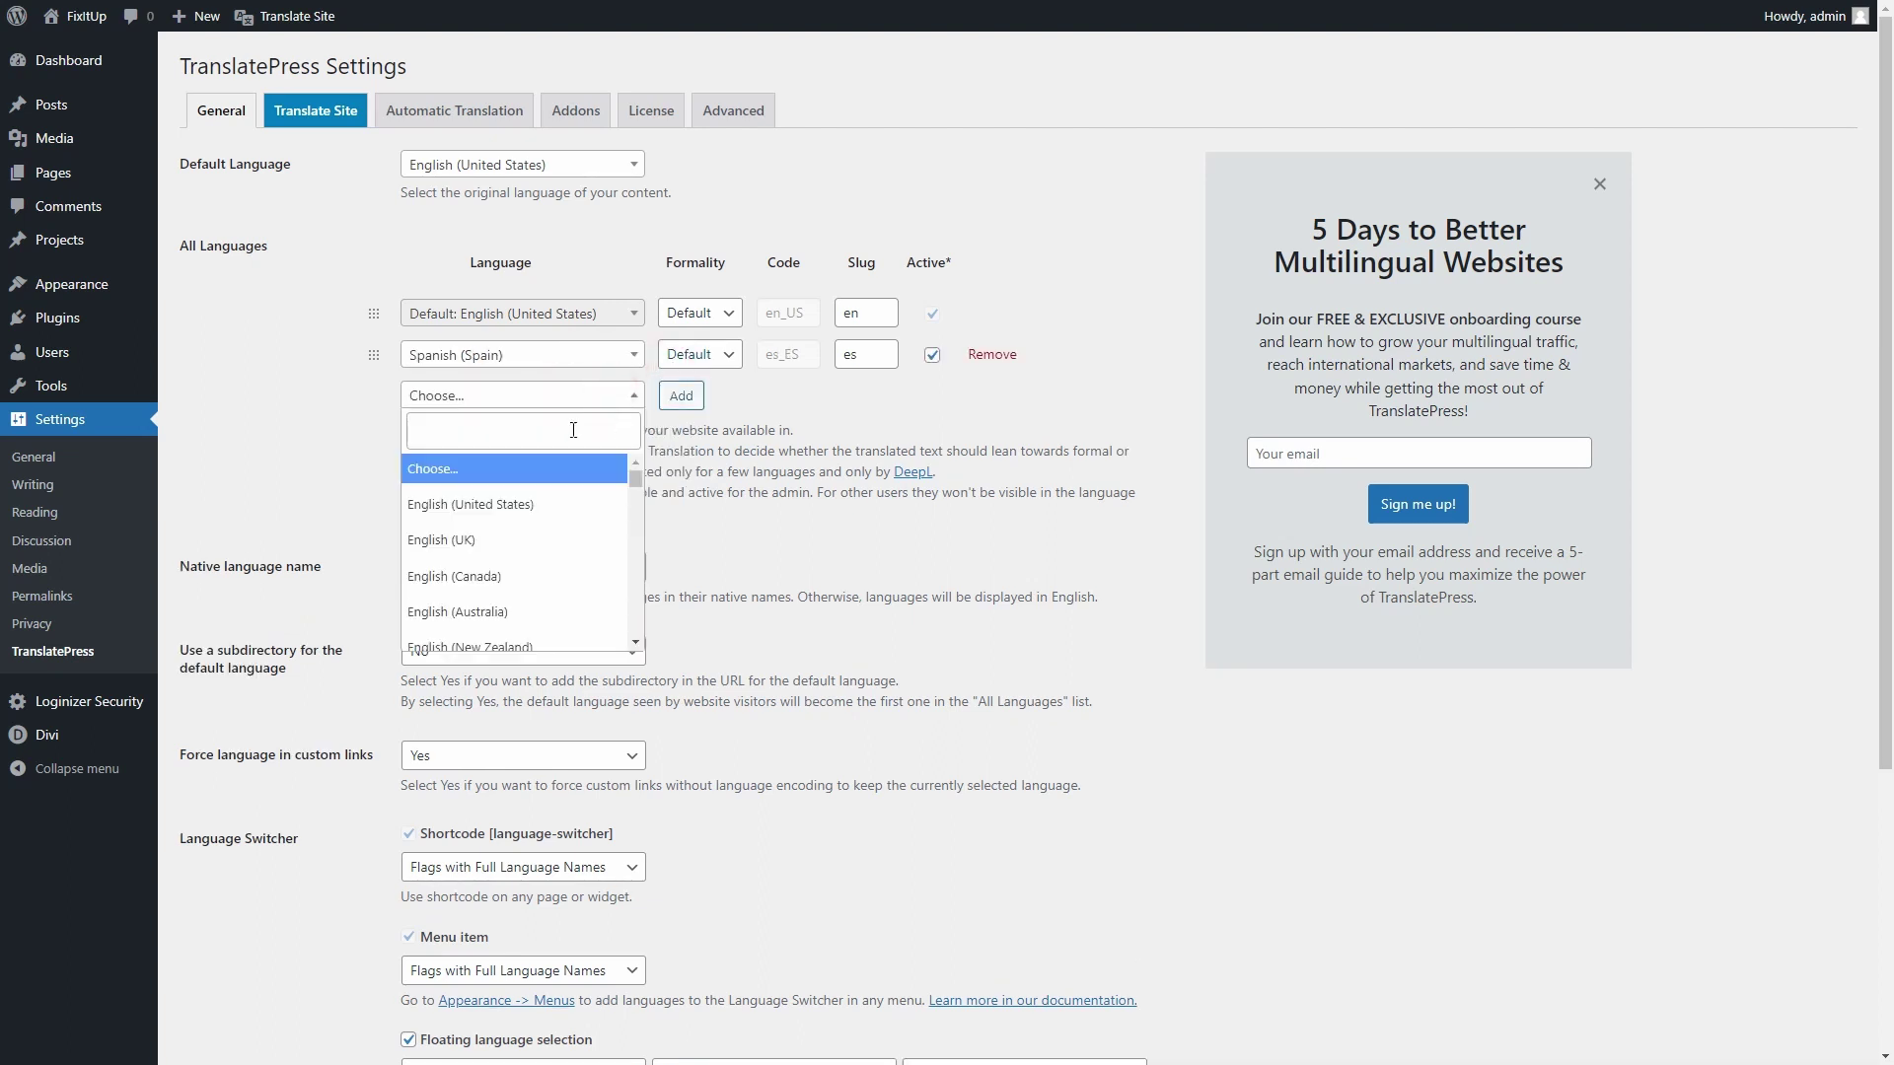
pyautogui.scroll(-3, 530, 589)
pyautogui.scroll(-2, 530, 588)
pyautogui.click(530, 584)
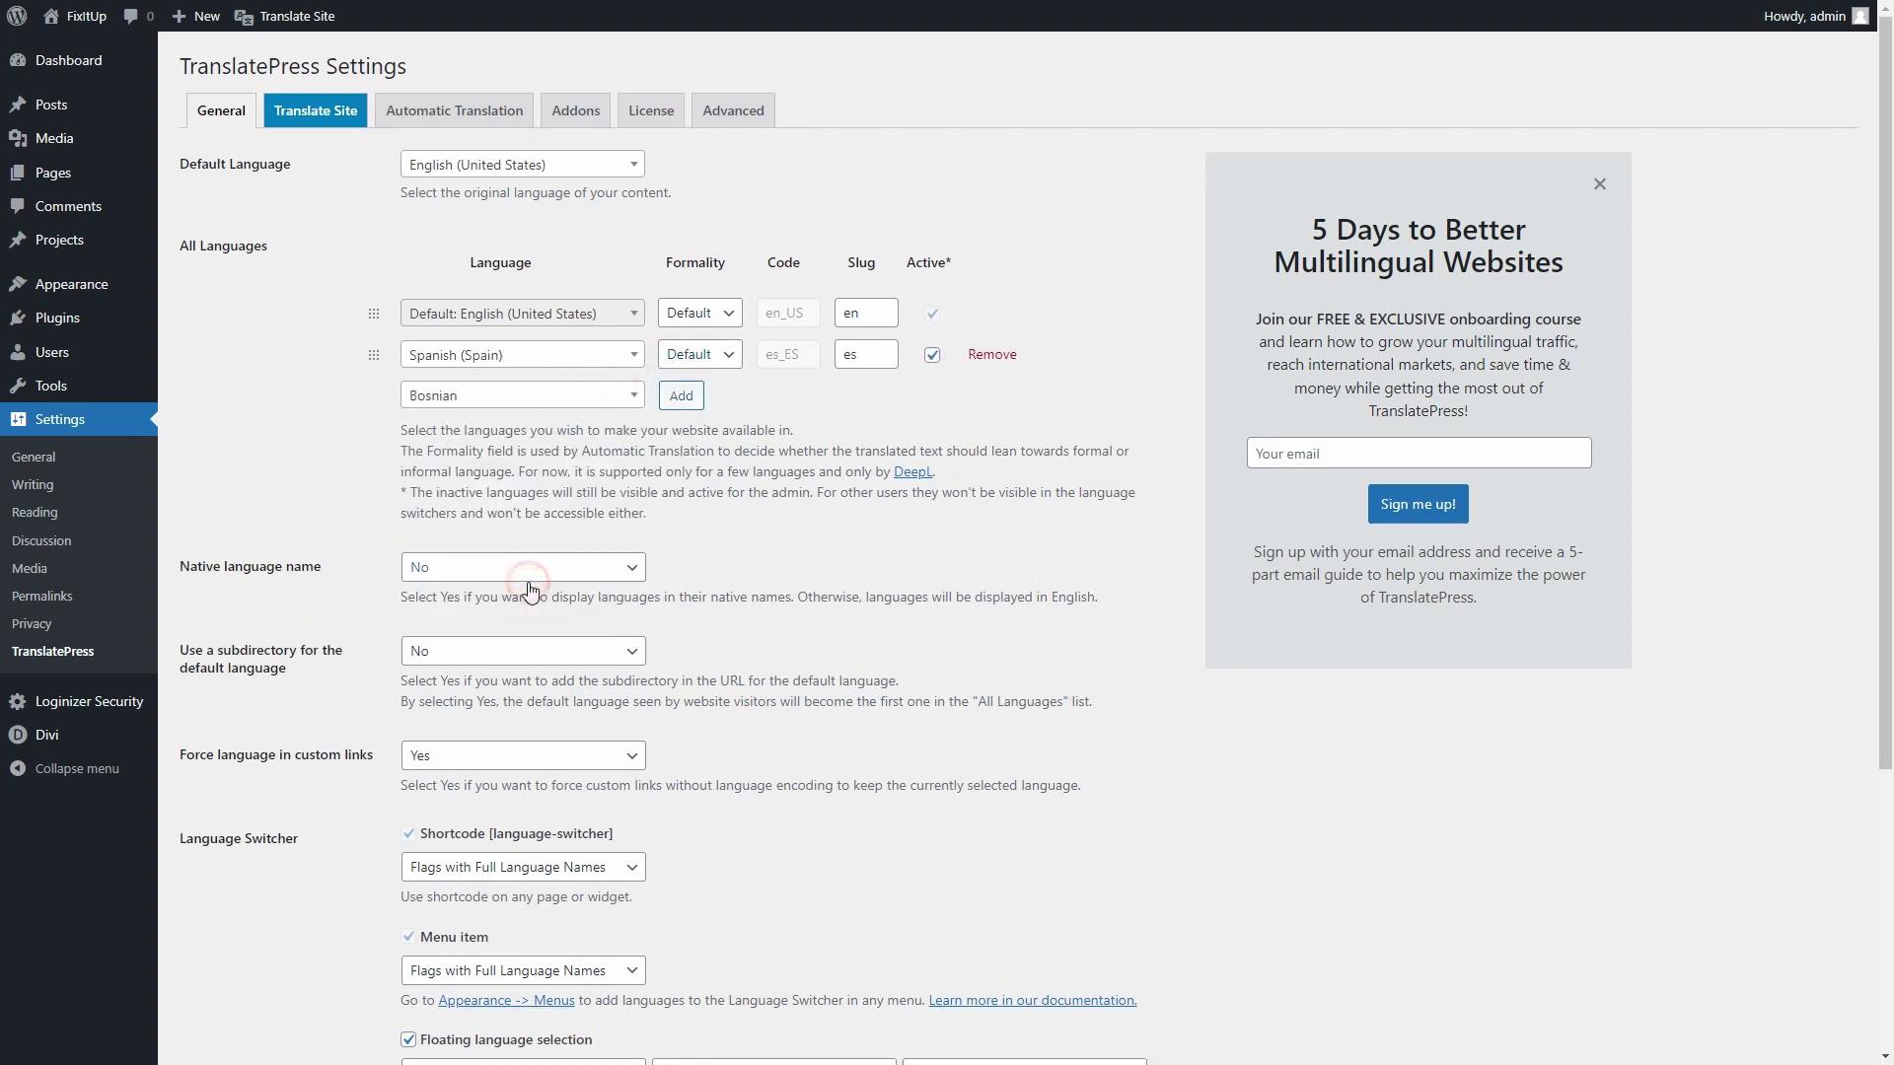
pyautogui.click(681, 395)
pyautogui.click(592, 437)
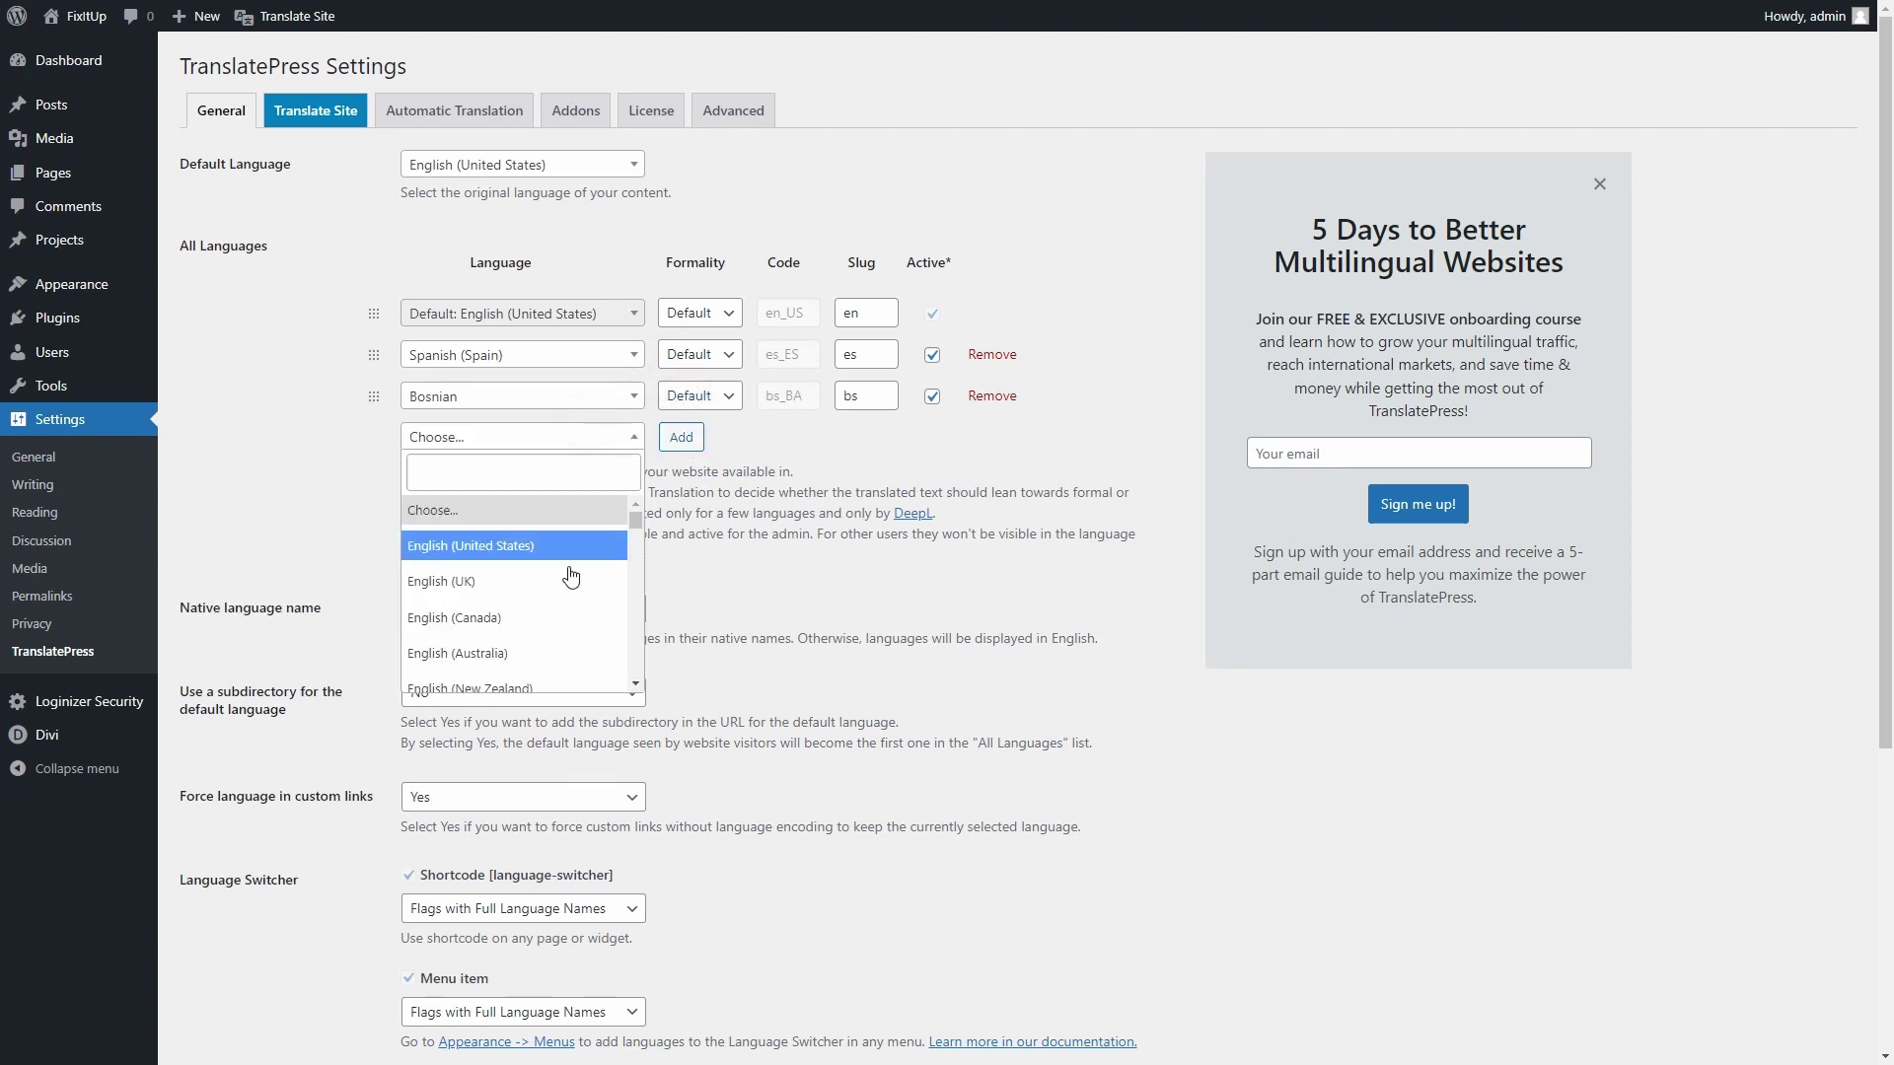
pyautogui.scroll(-2, 570, 576)
pyautogui.scroll(-2, 572, 571)
pyautogui.scroll(-2, 572, 572)
pyautogui.scroll(-2, 558, 623)
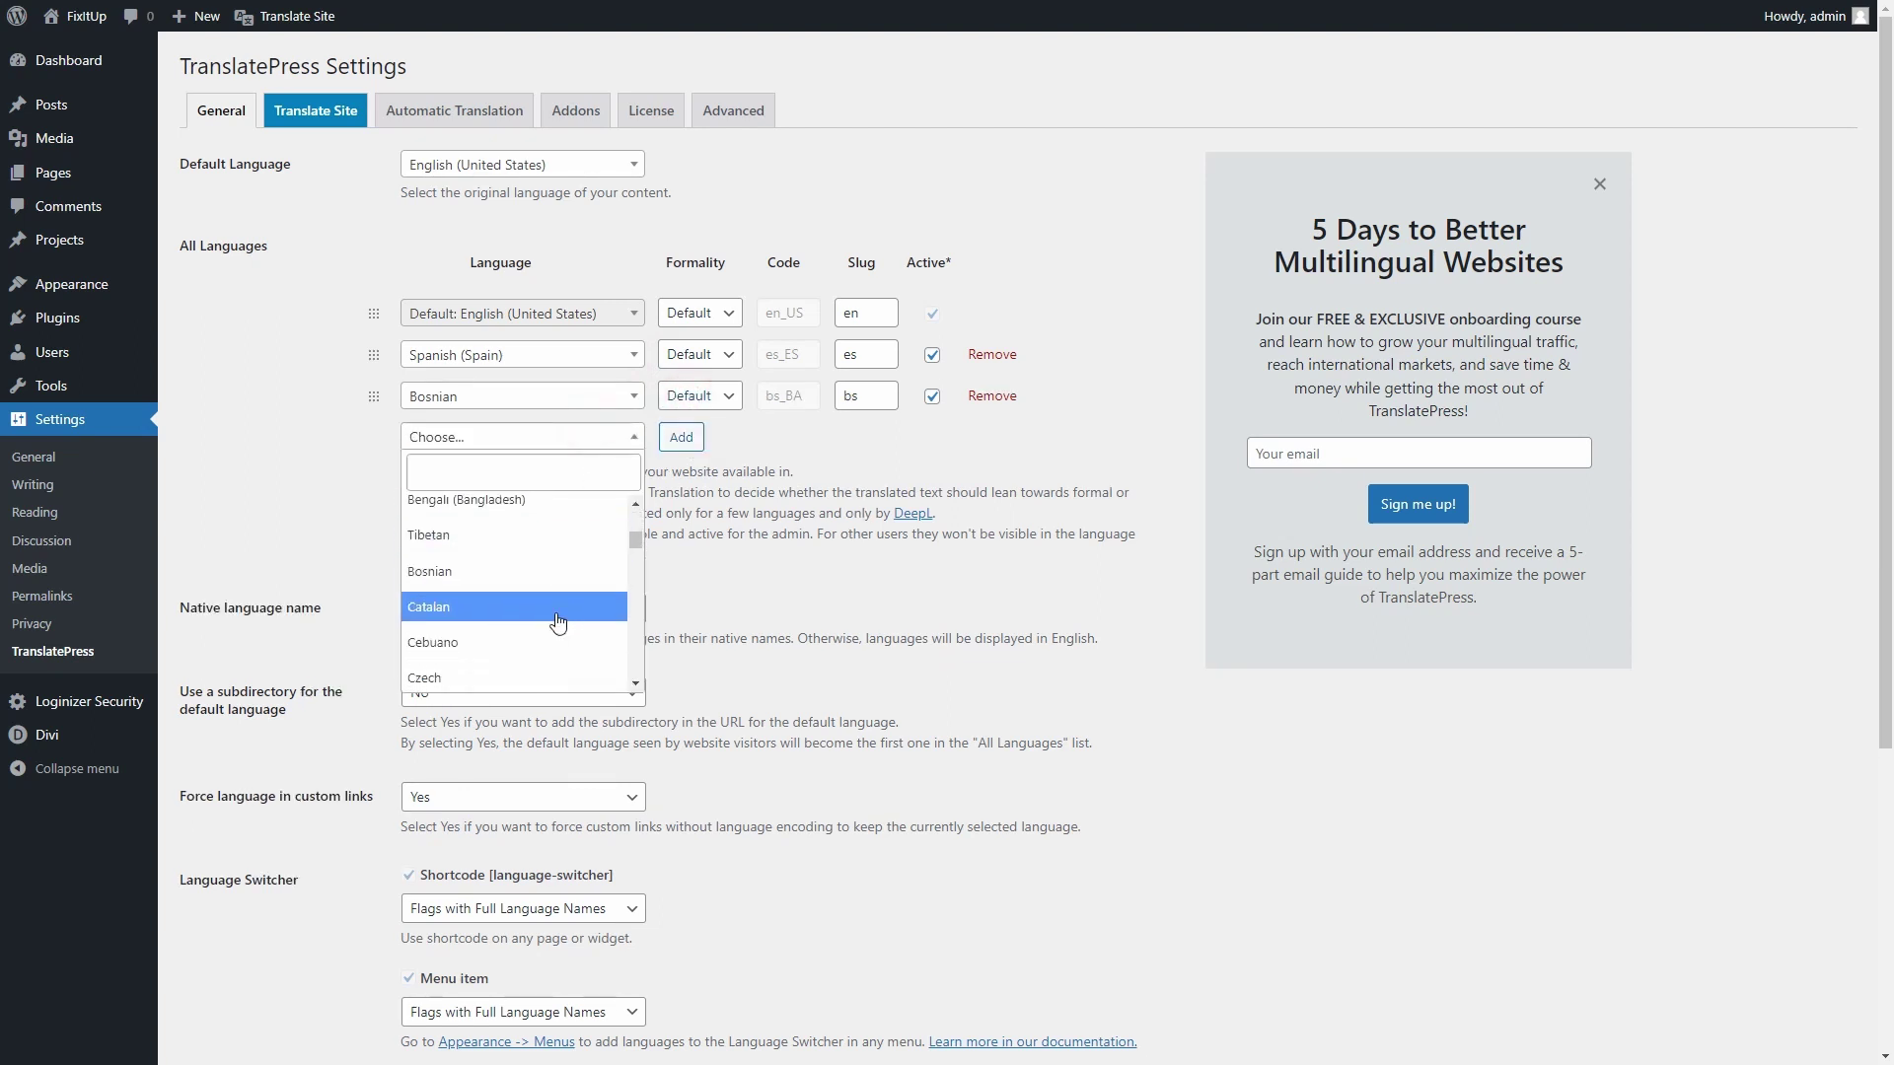
pyautogui.click(558, 623)
pyautogui.click(681, 437)
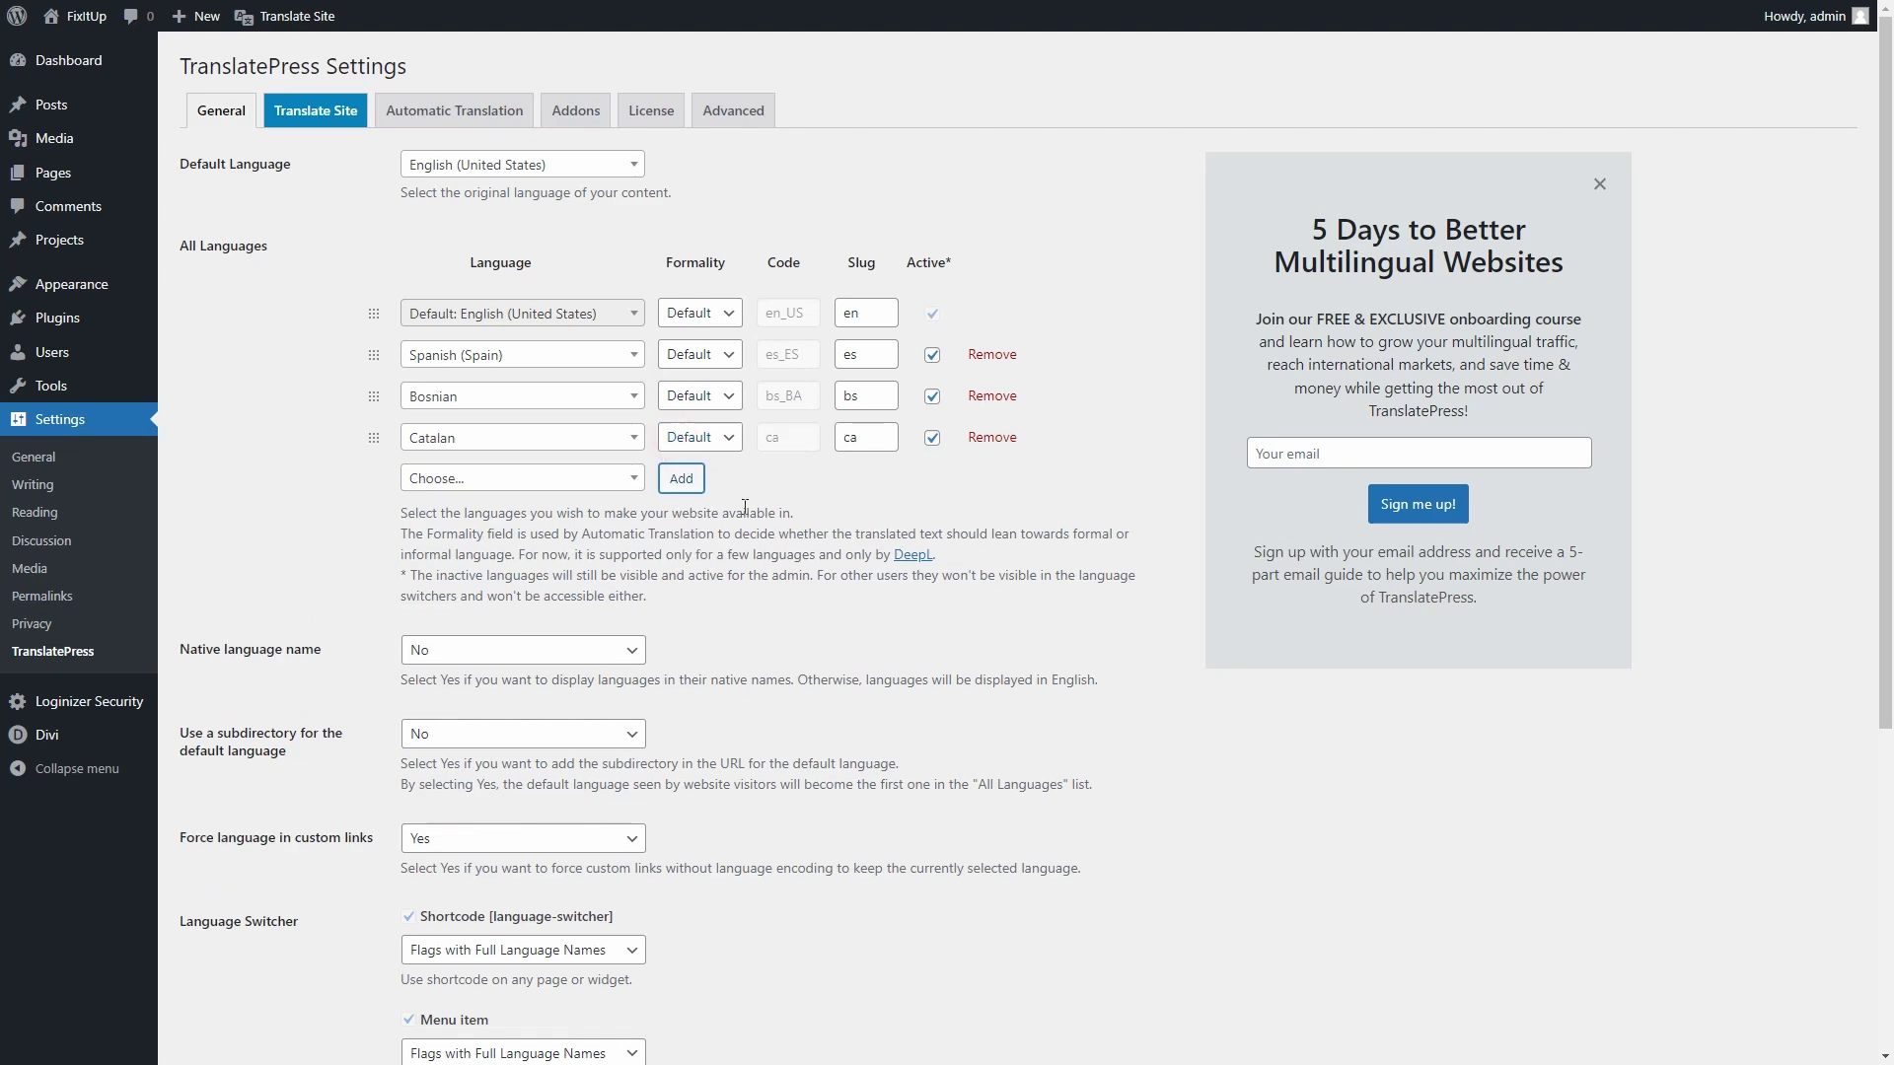
pyautogui.scroll(-3, 764, 498)
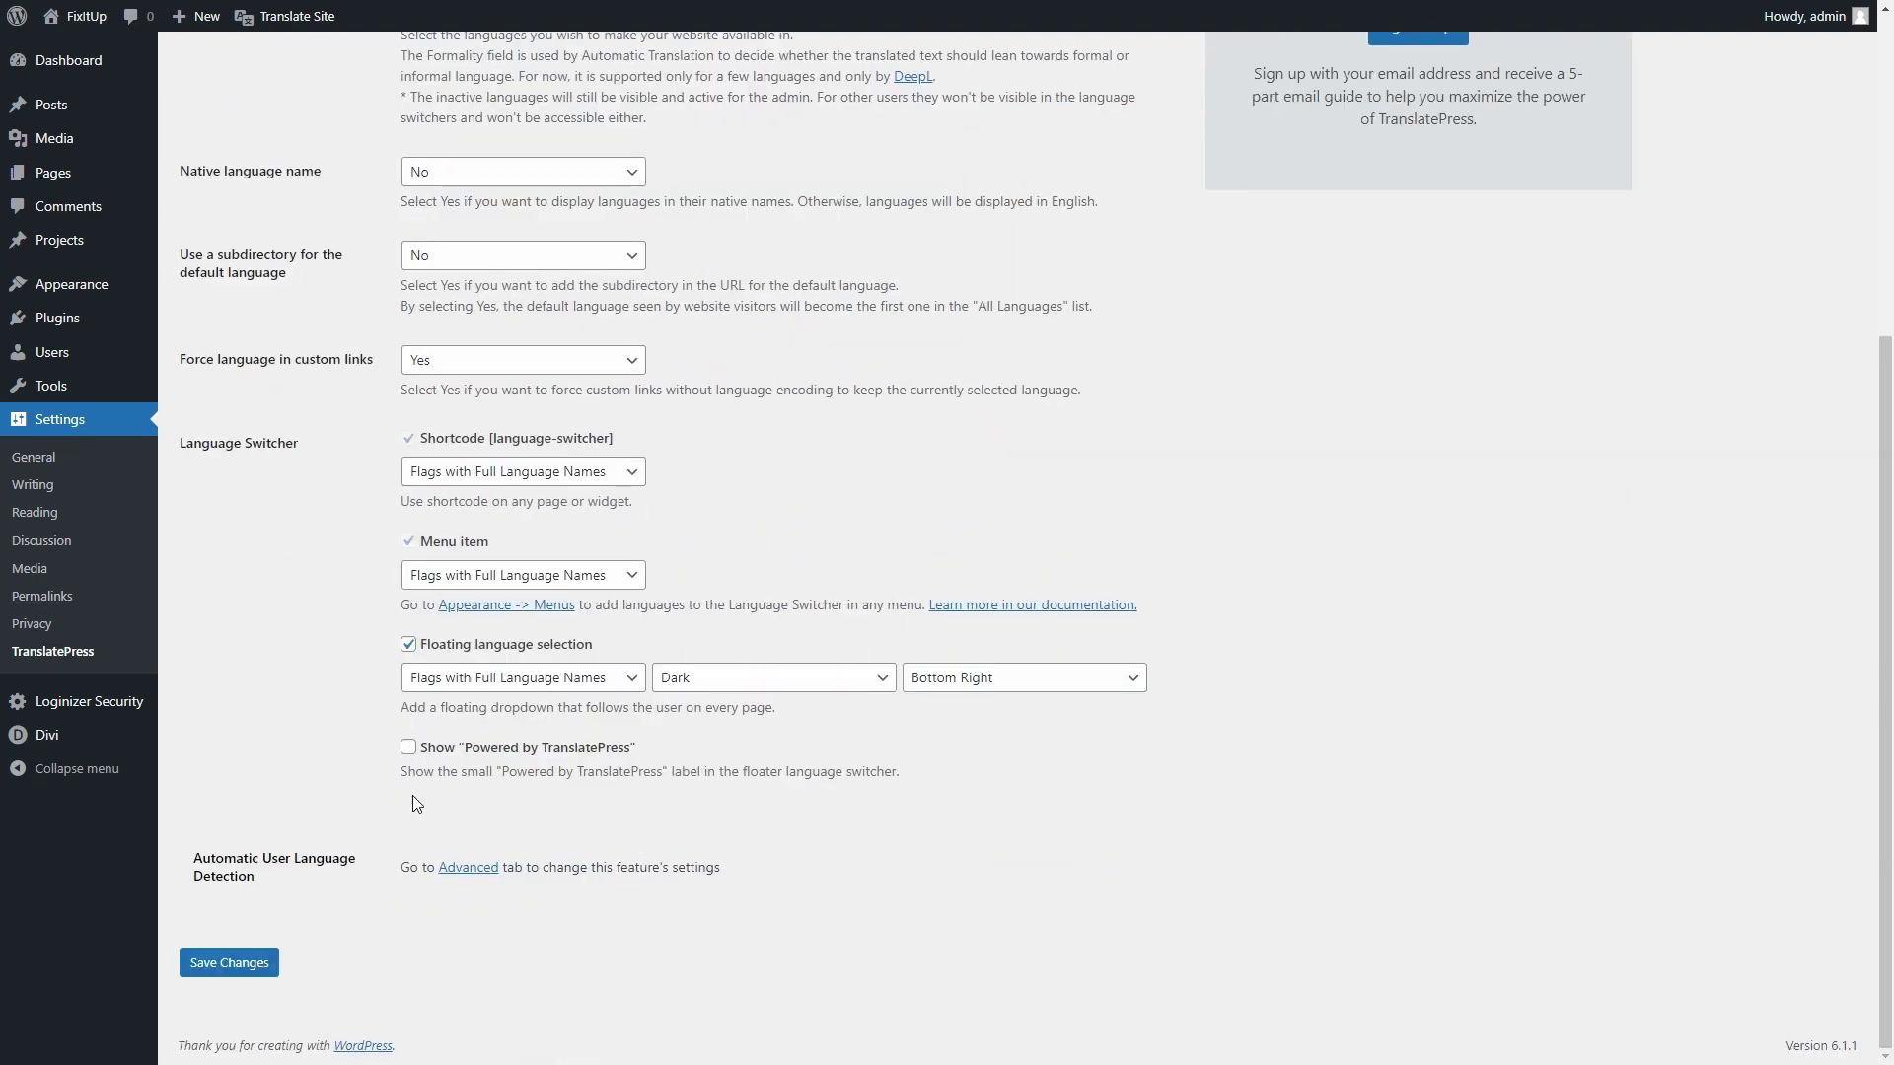
pyautogui.click(247, 961)
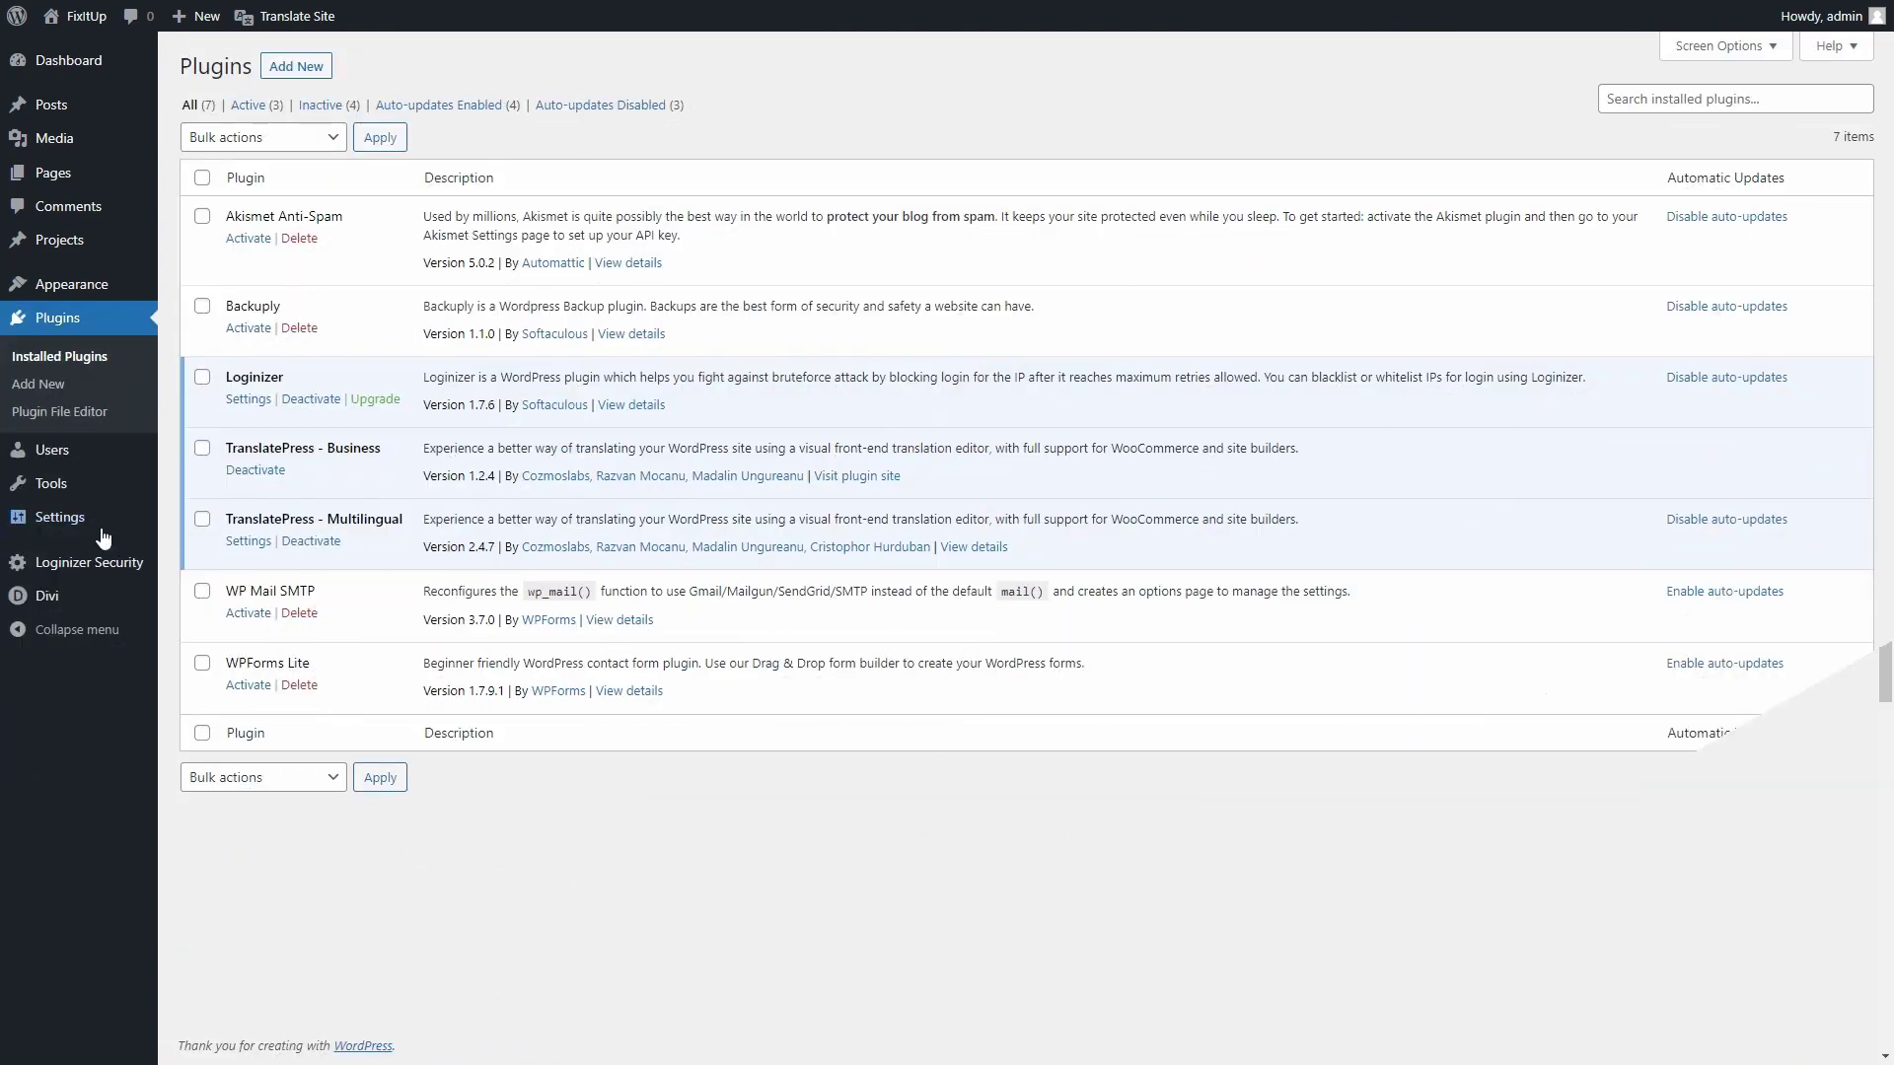
# Show the TranslatePress Advanced settings with the Automatic User Language Detection options.
pyautogui.click(201, 716)
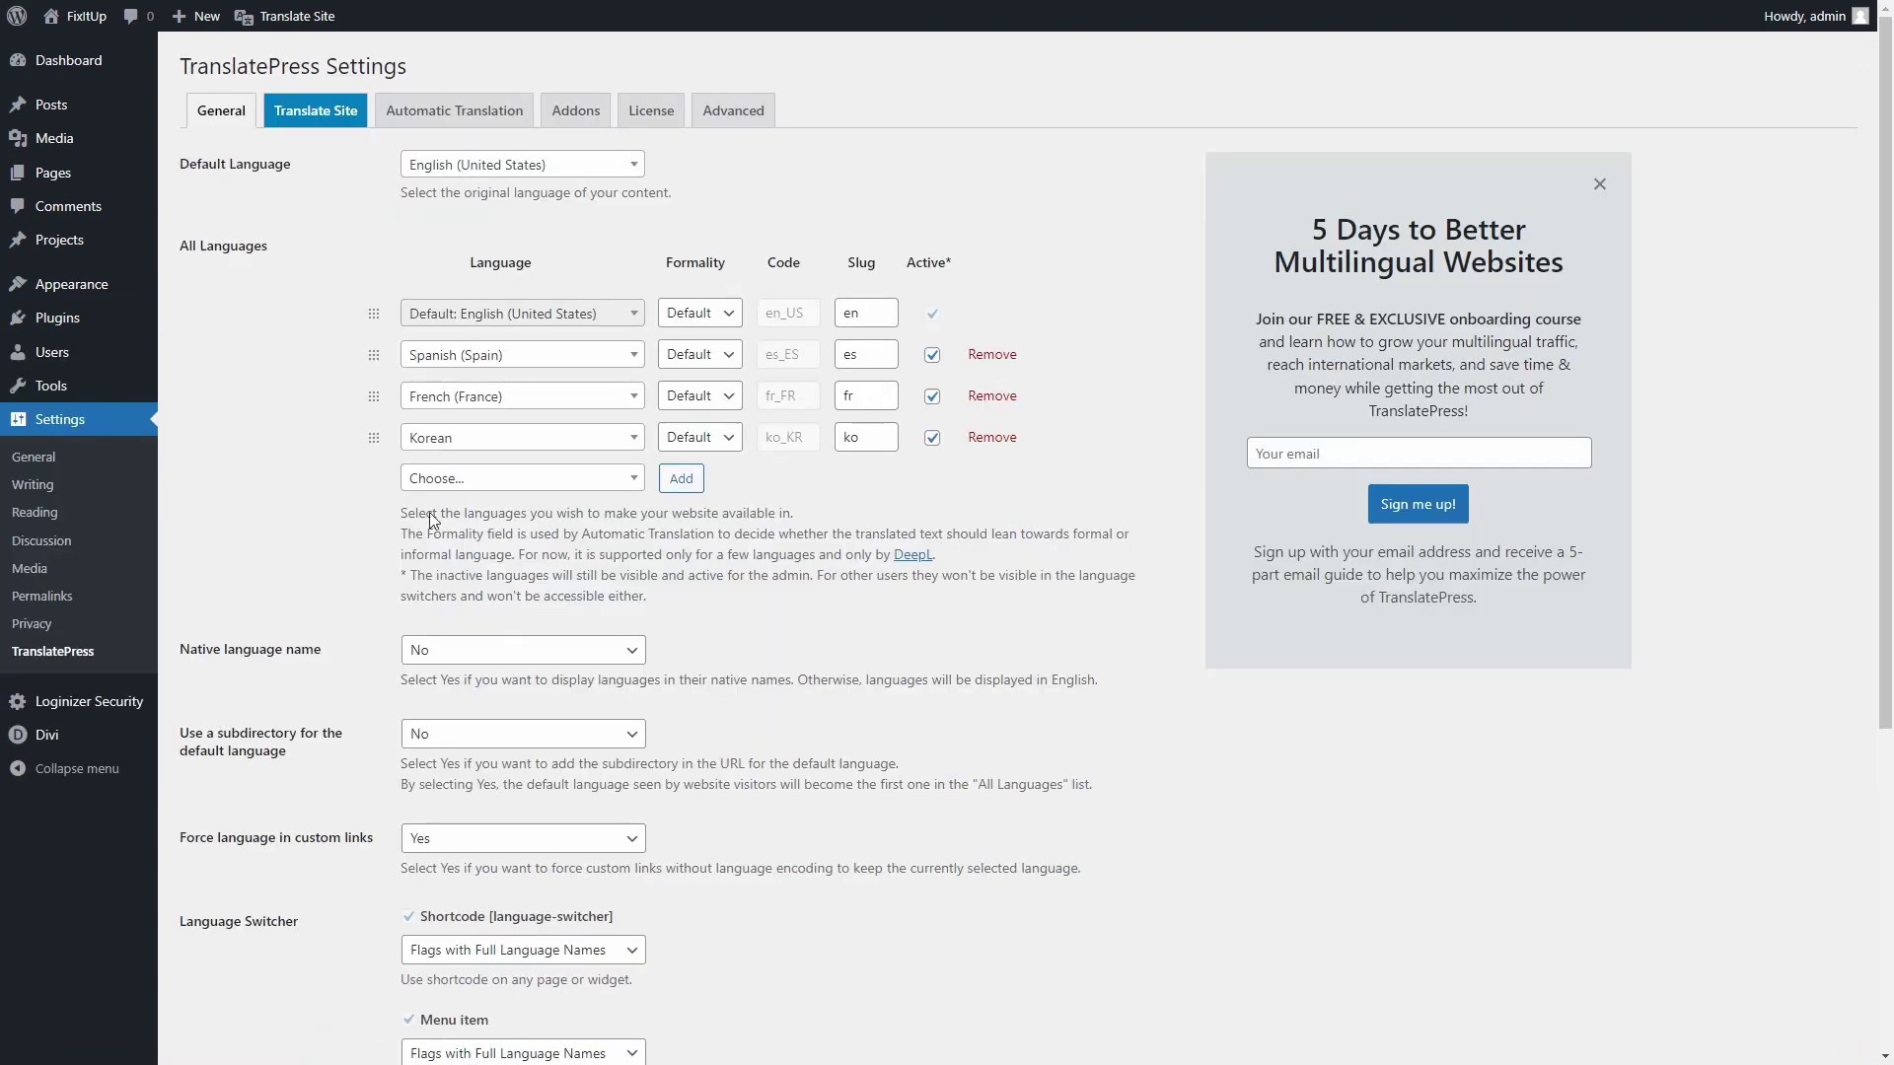
pyautogui.click(721, 115)
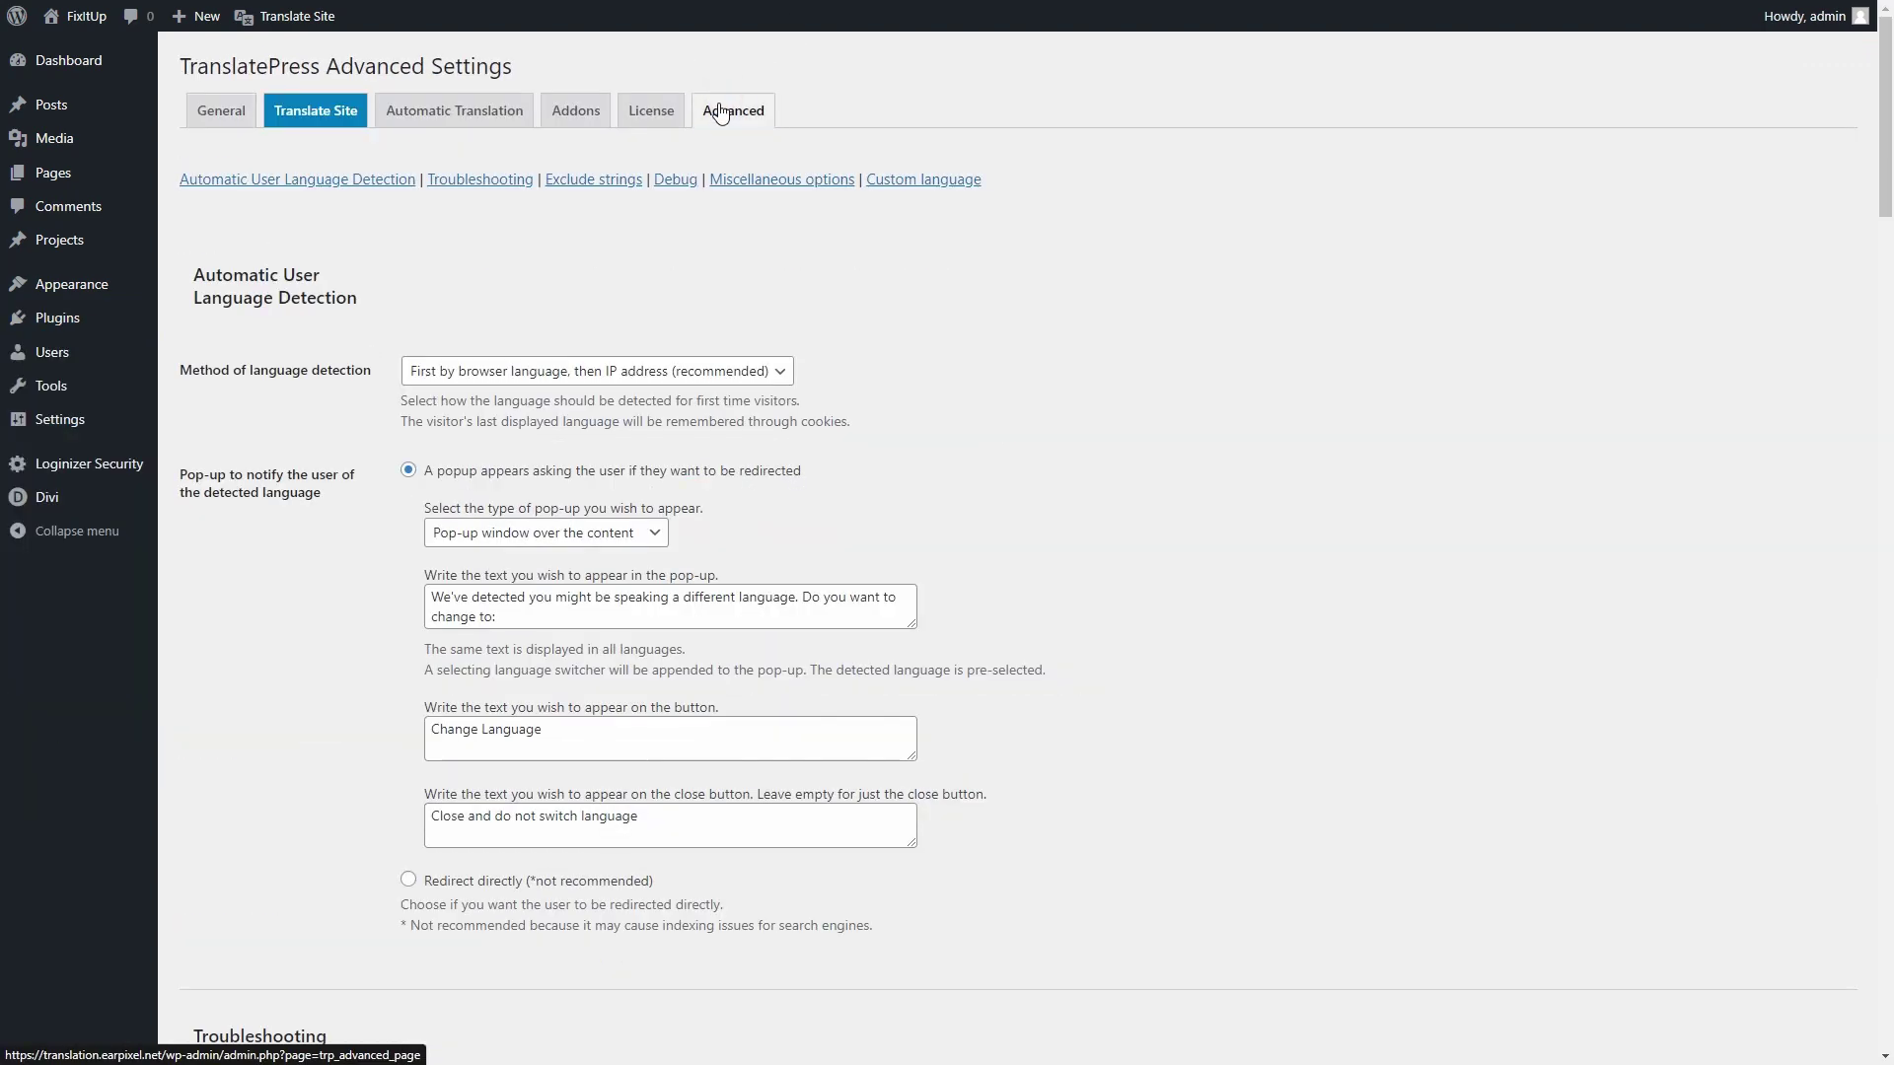
pyautogui.scroll(-1, 872, 203)
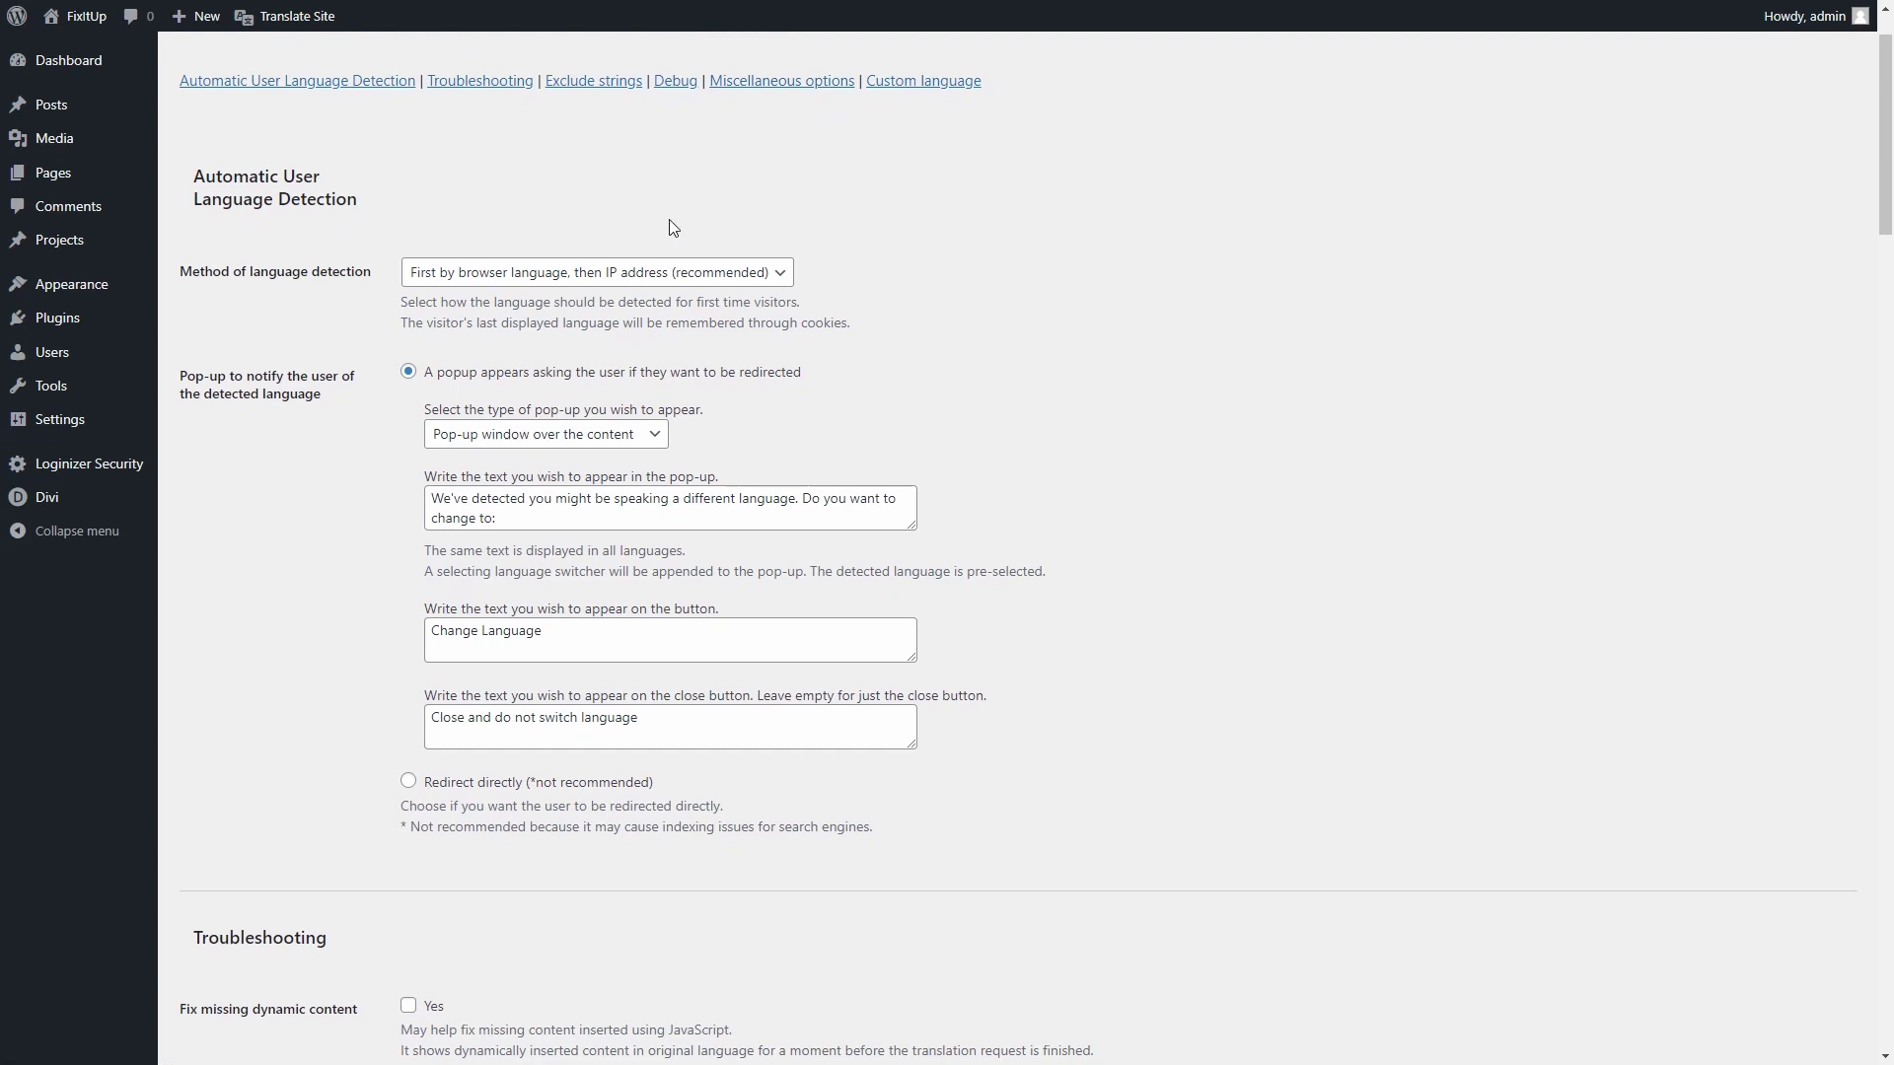
pyautogui.click(641, 285)
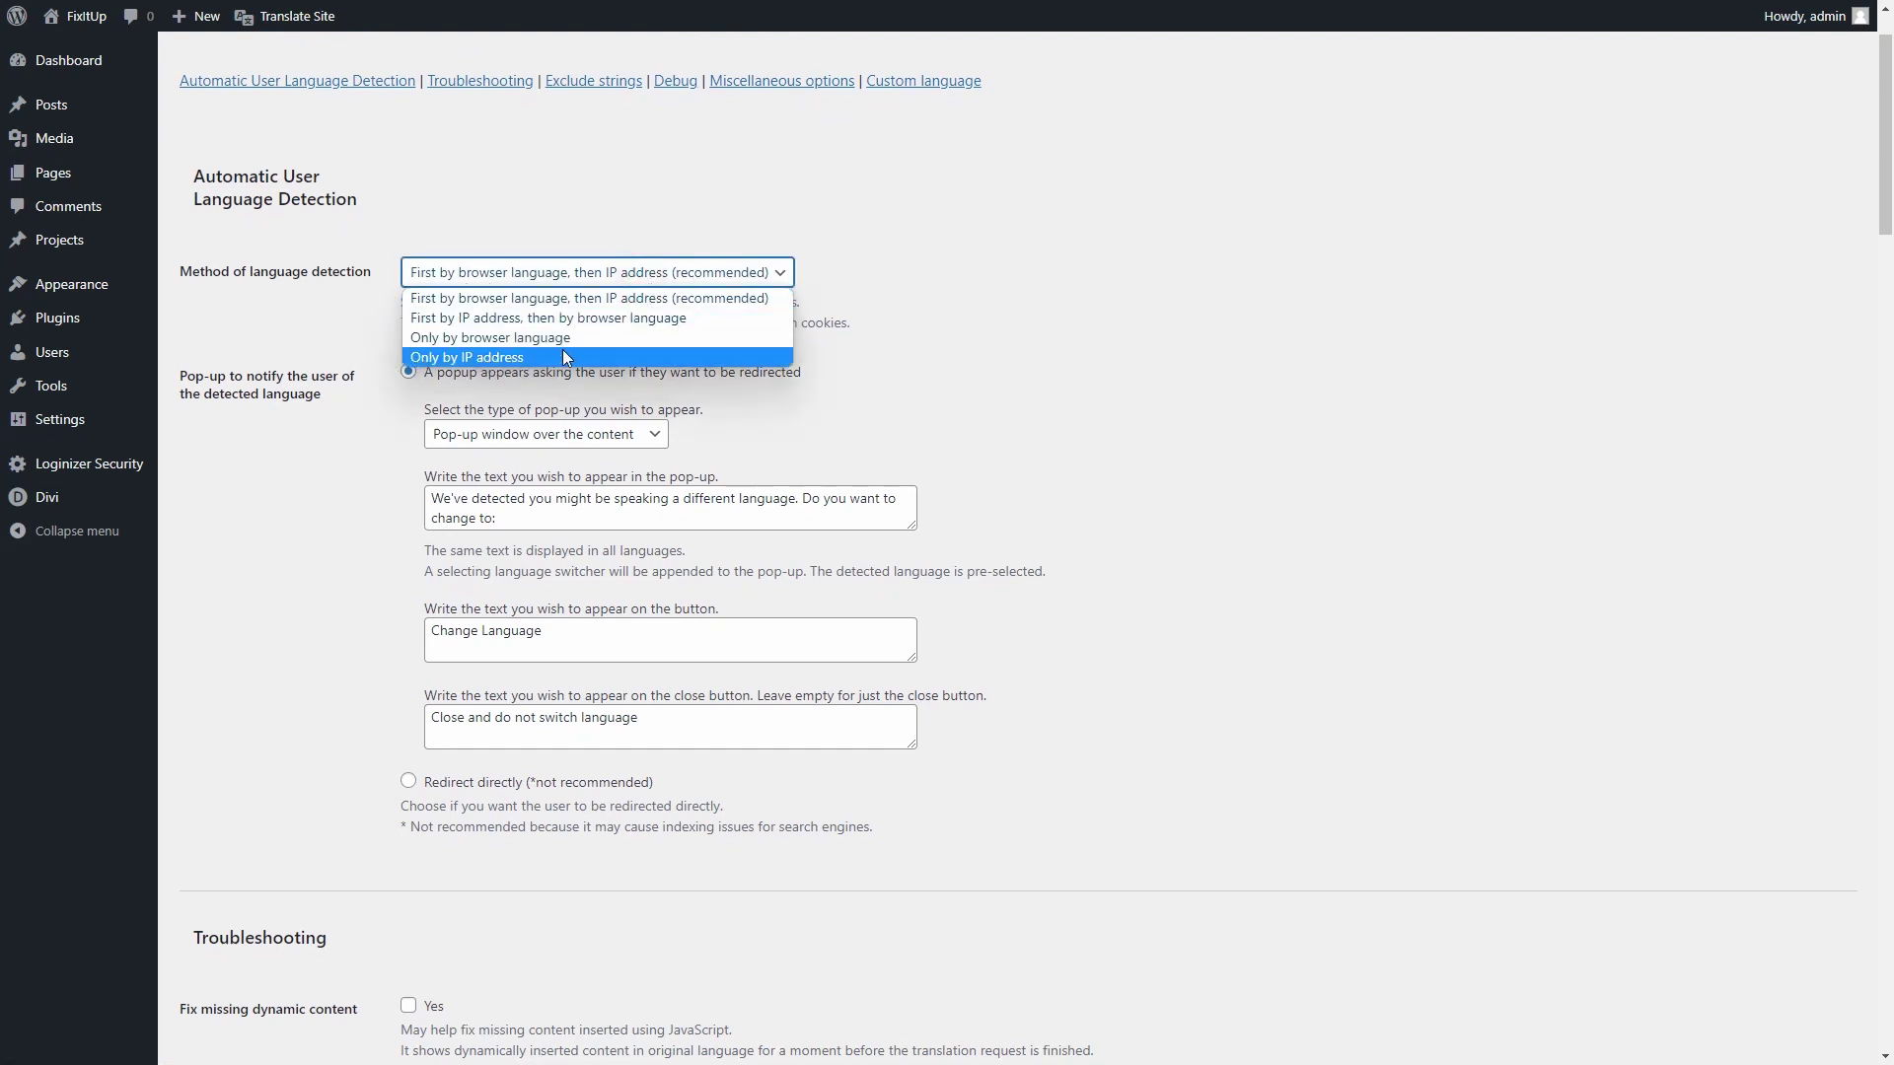
pyautogui.click(782, 295)
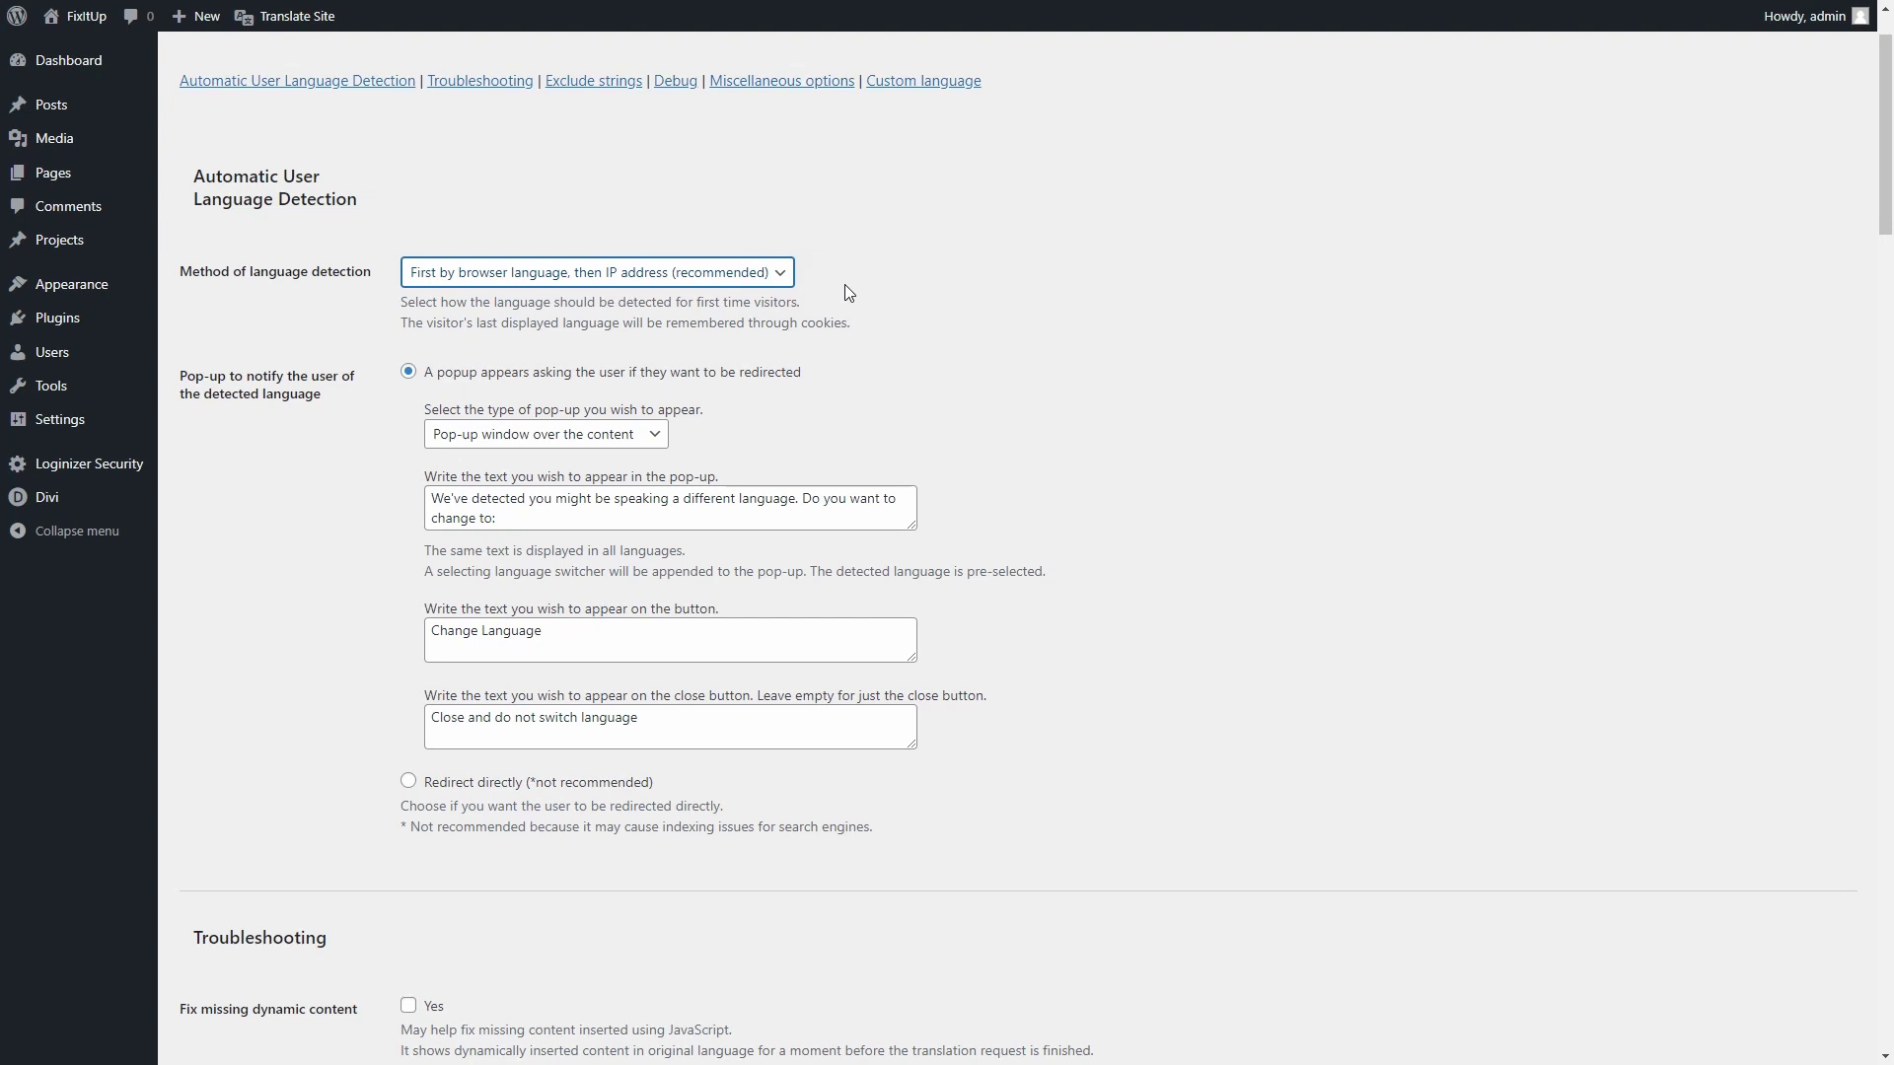
pyautogui.scroll(-1, 738, 640)
pyautogui.click(413, 682)
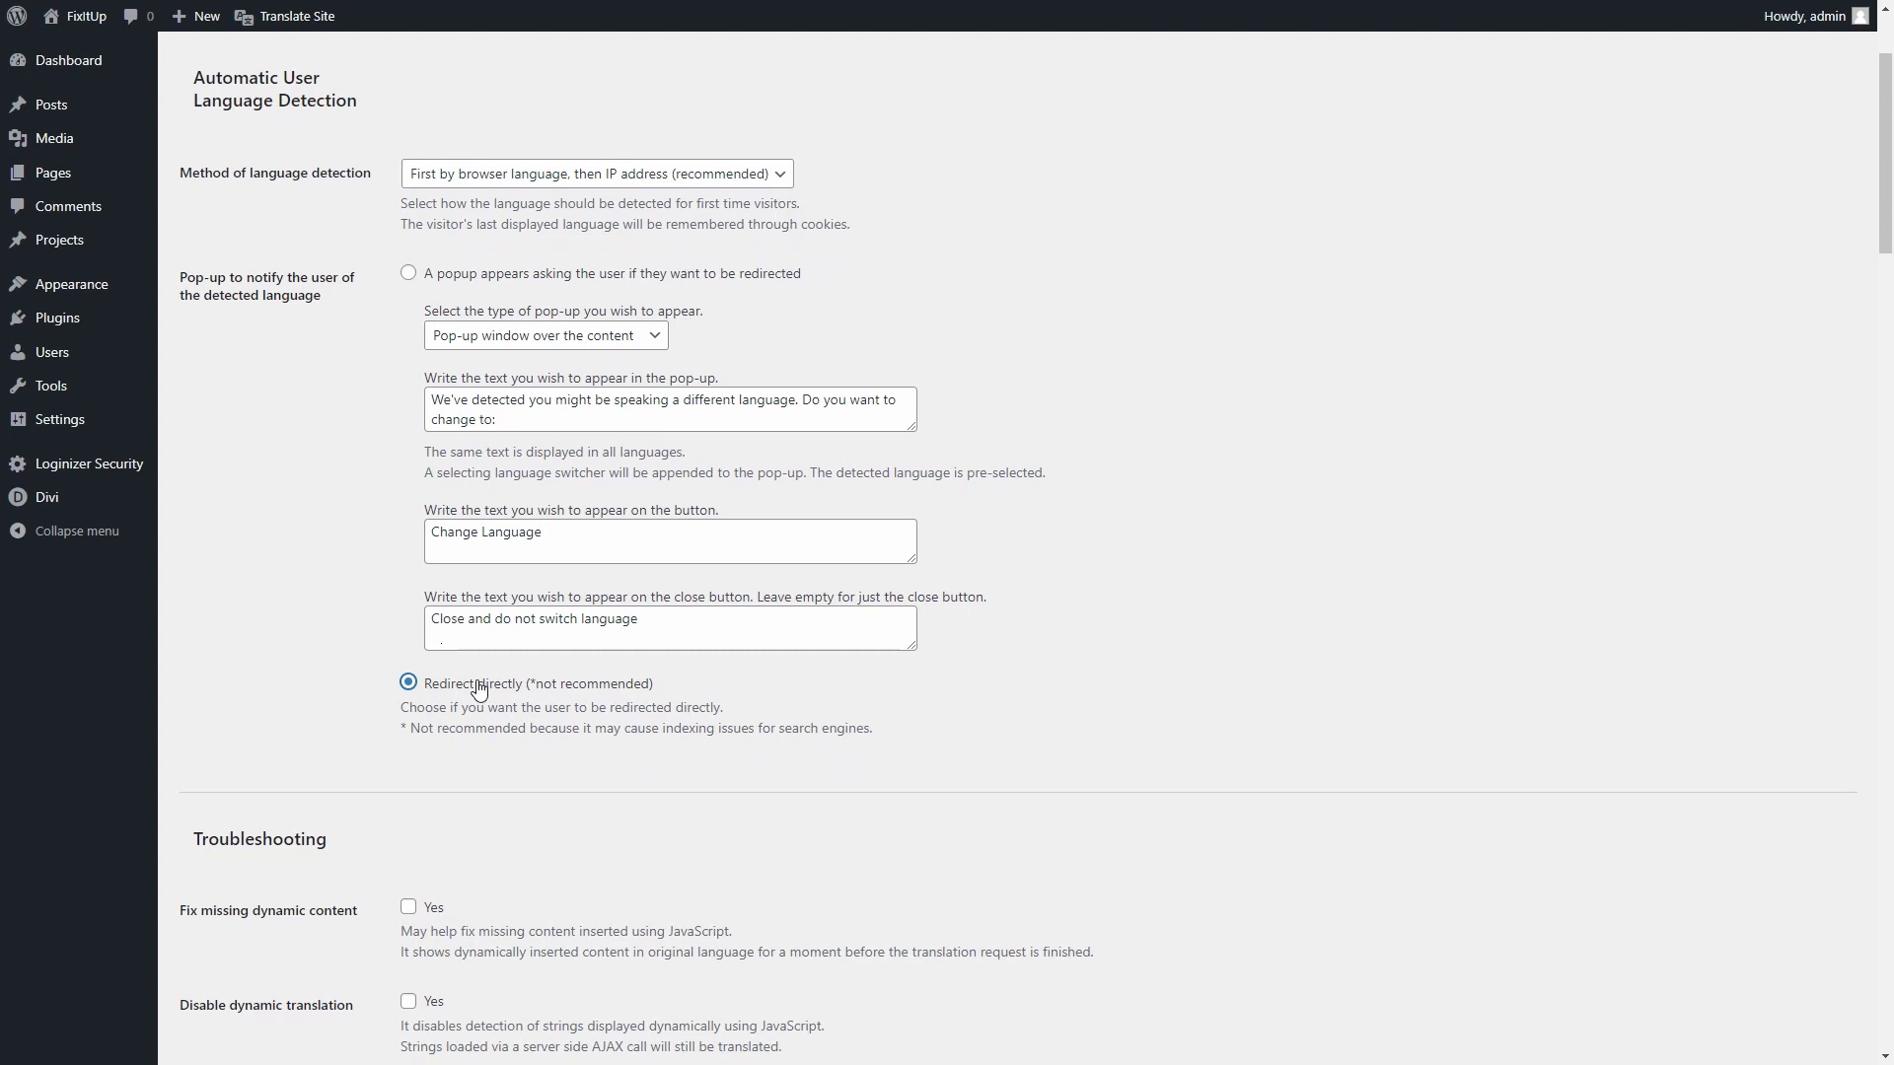
pyautogui.scroll(1, 483, 685)
pyautogui.click(409, 372)
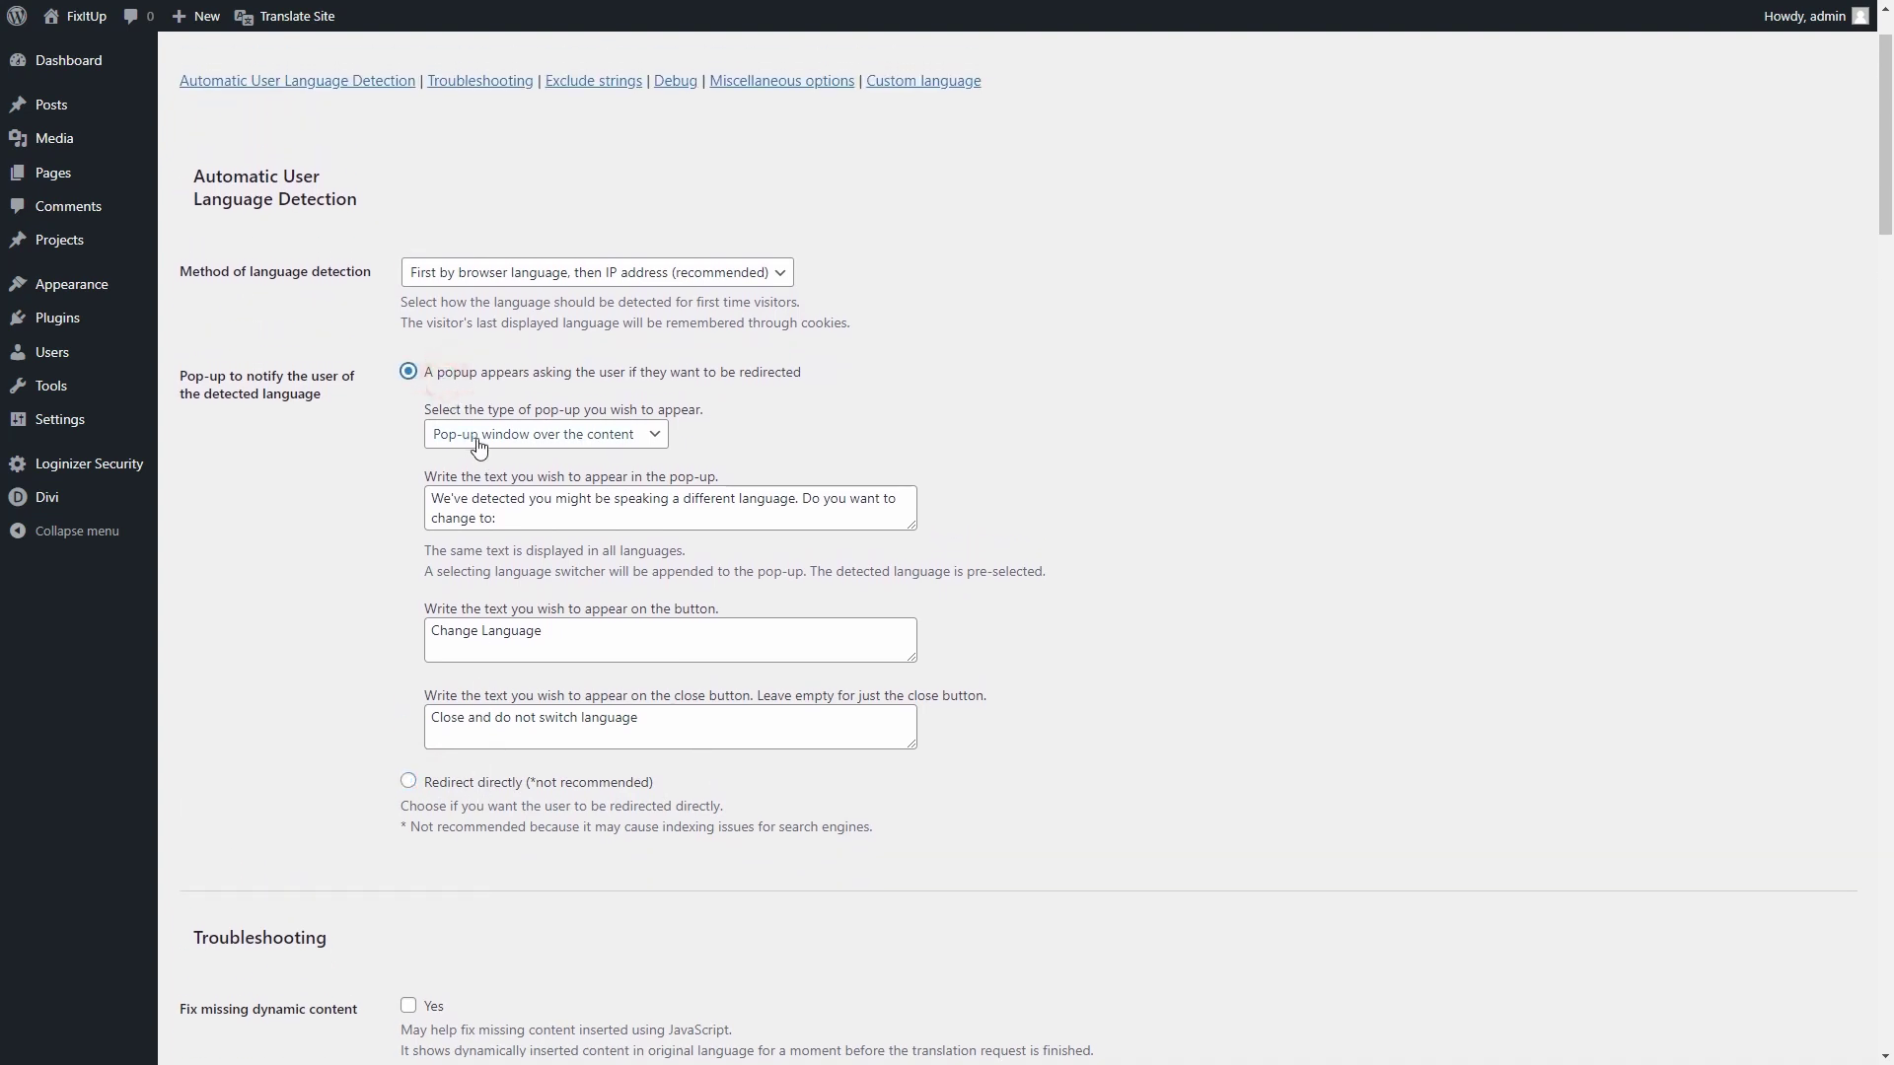
pyautogui.click(474, 438)
pyautogui.click(480, 480)
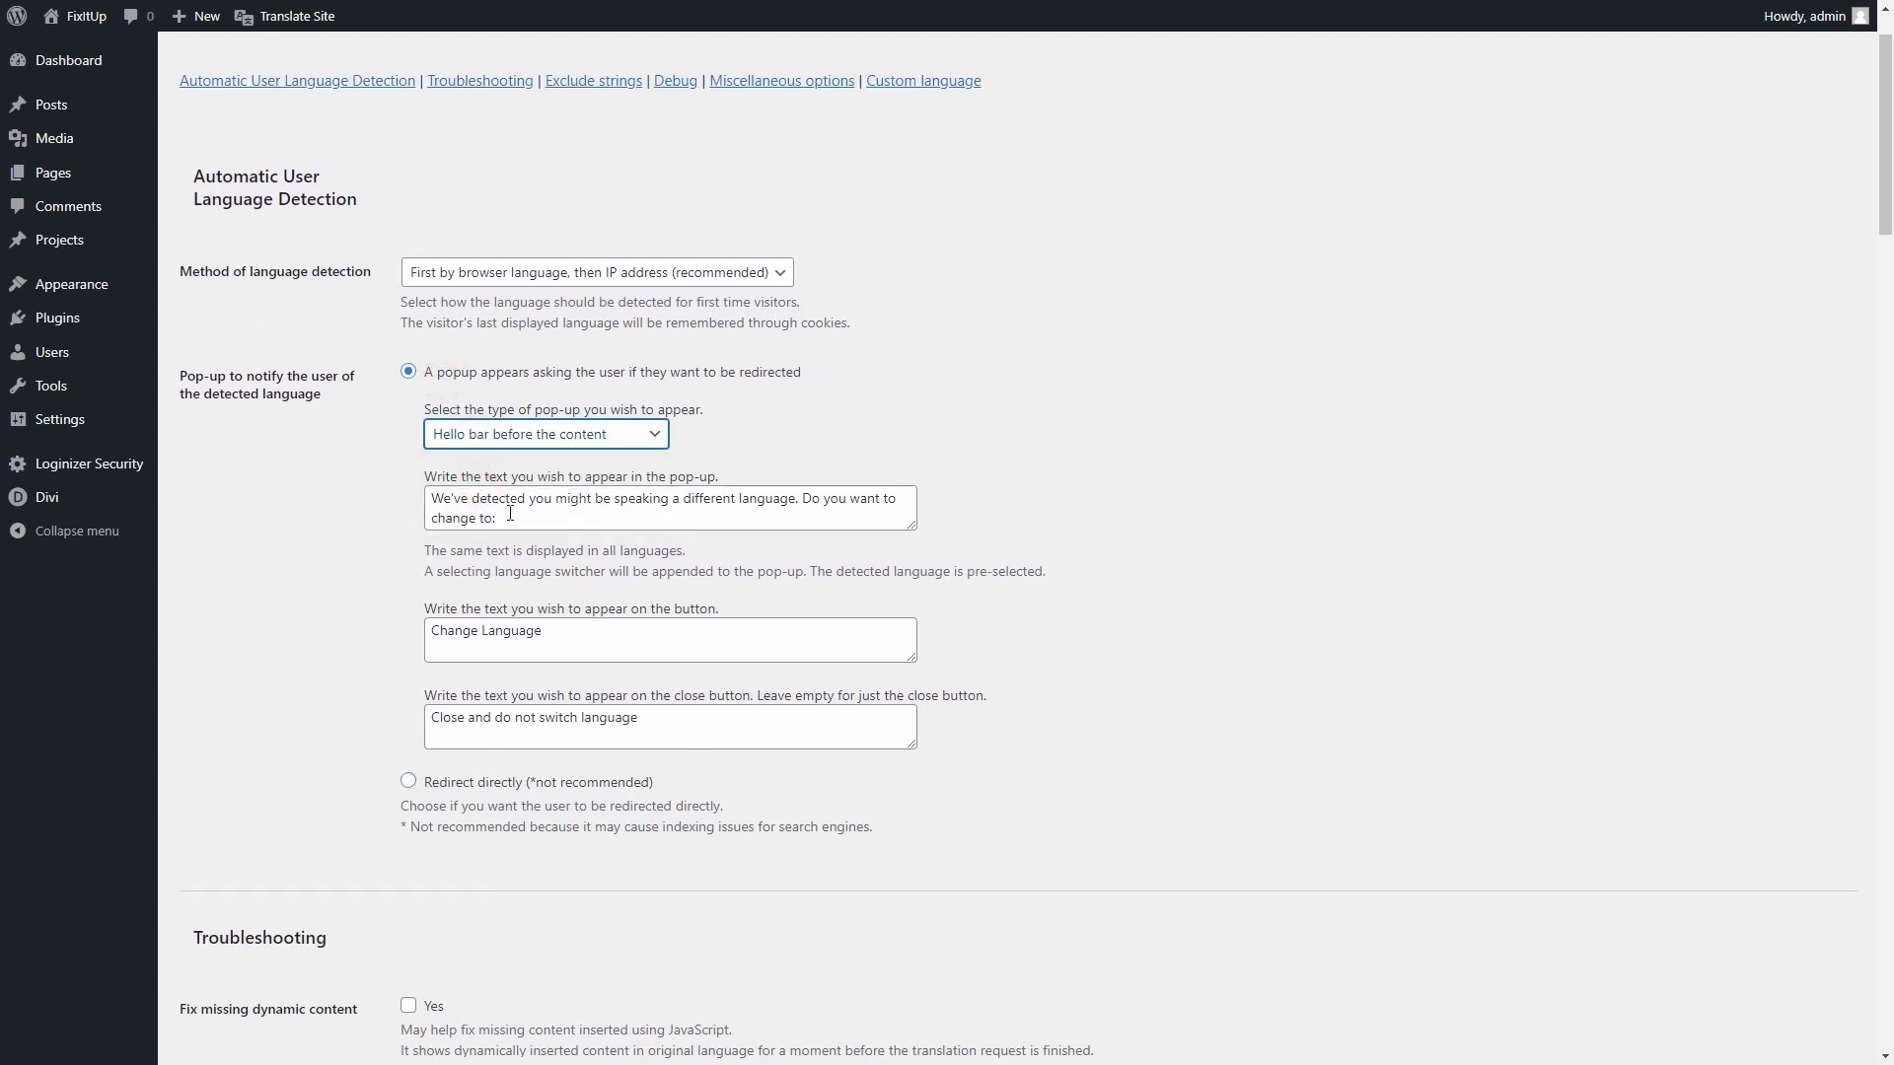
pyautogui.tripleClick(507, 513)
pyautogui.click(477, 434)
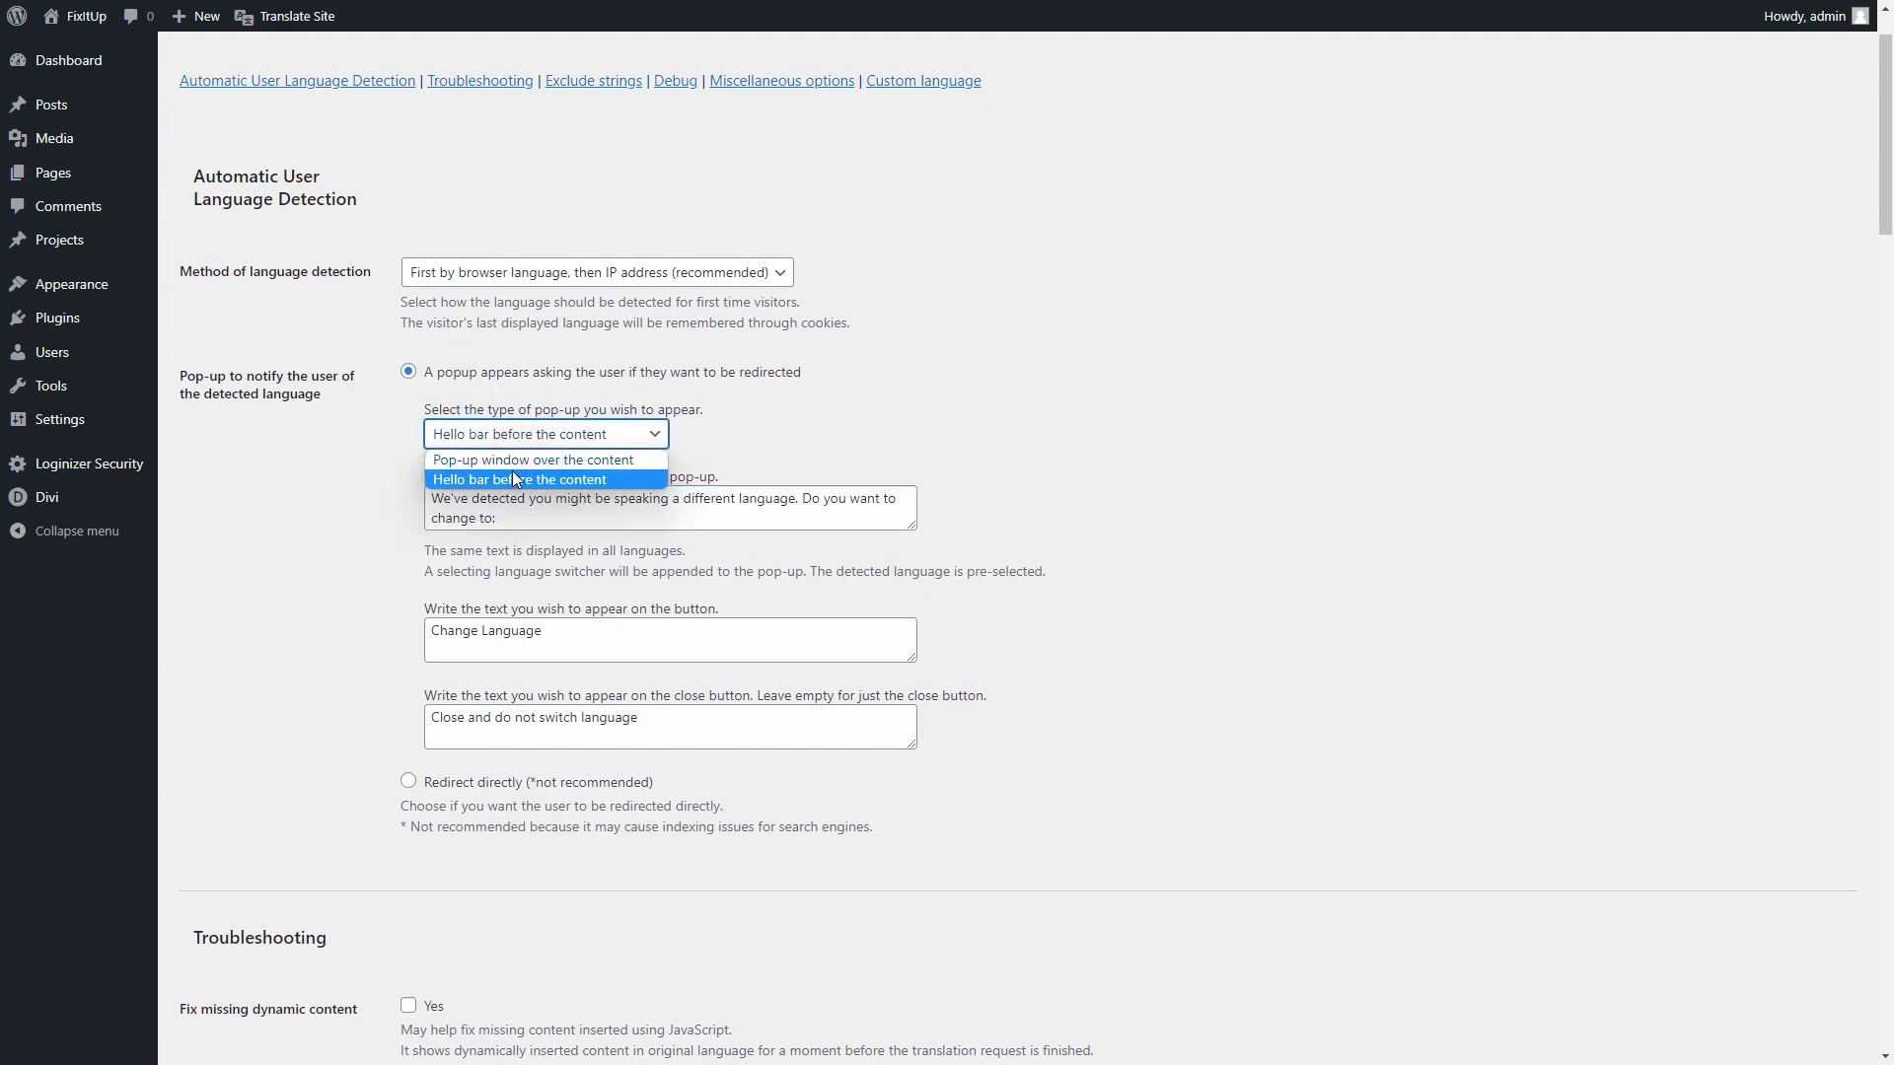
pyautogui.click(504, 457)
pyautogui.tripleClick(482, 639)
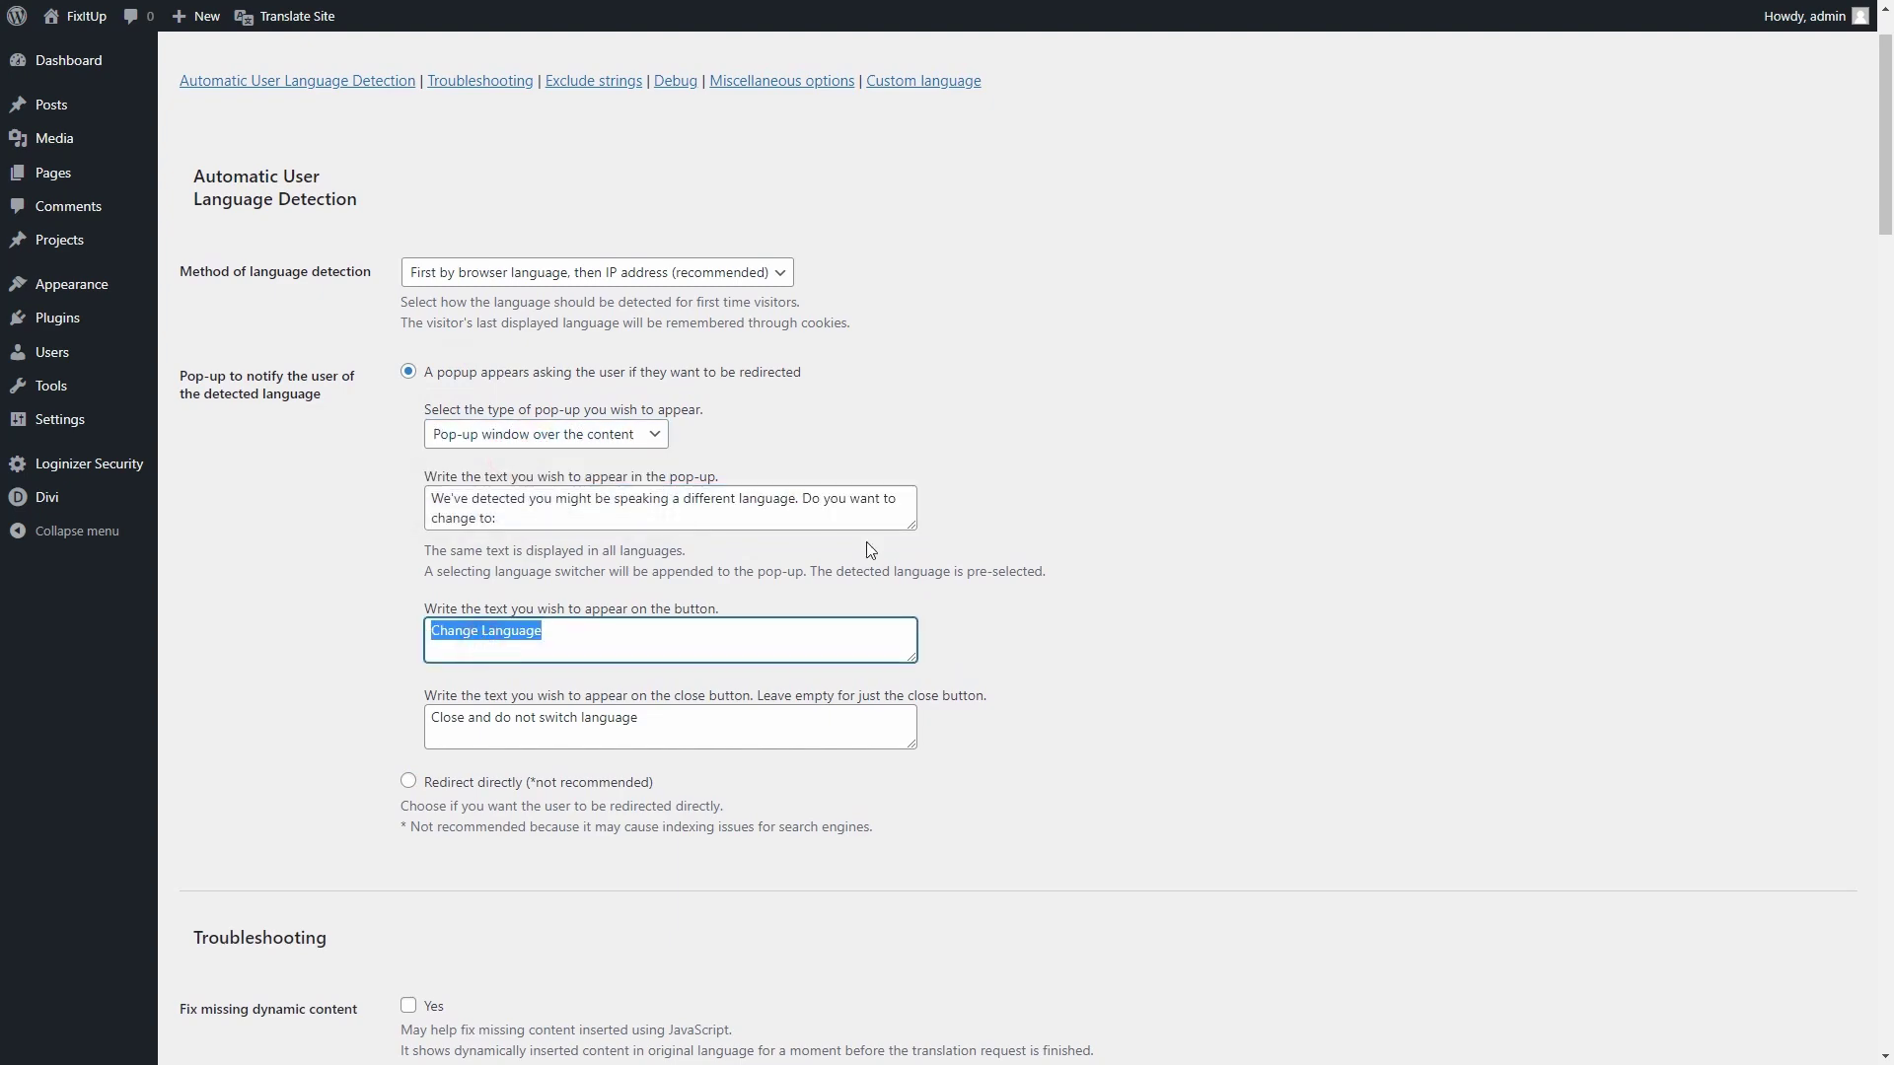
pyautogui.click(1146, 566)
pyautogui.scroll(-1, 1147, 566)
pyautogui.scroll(-10, 1125, 577)
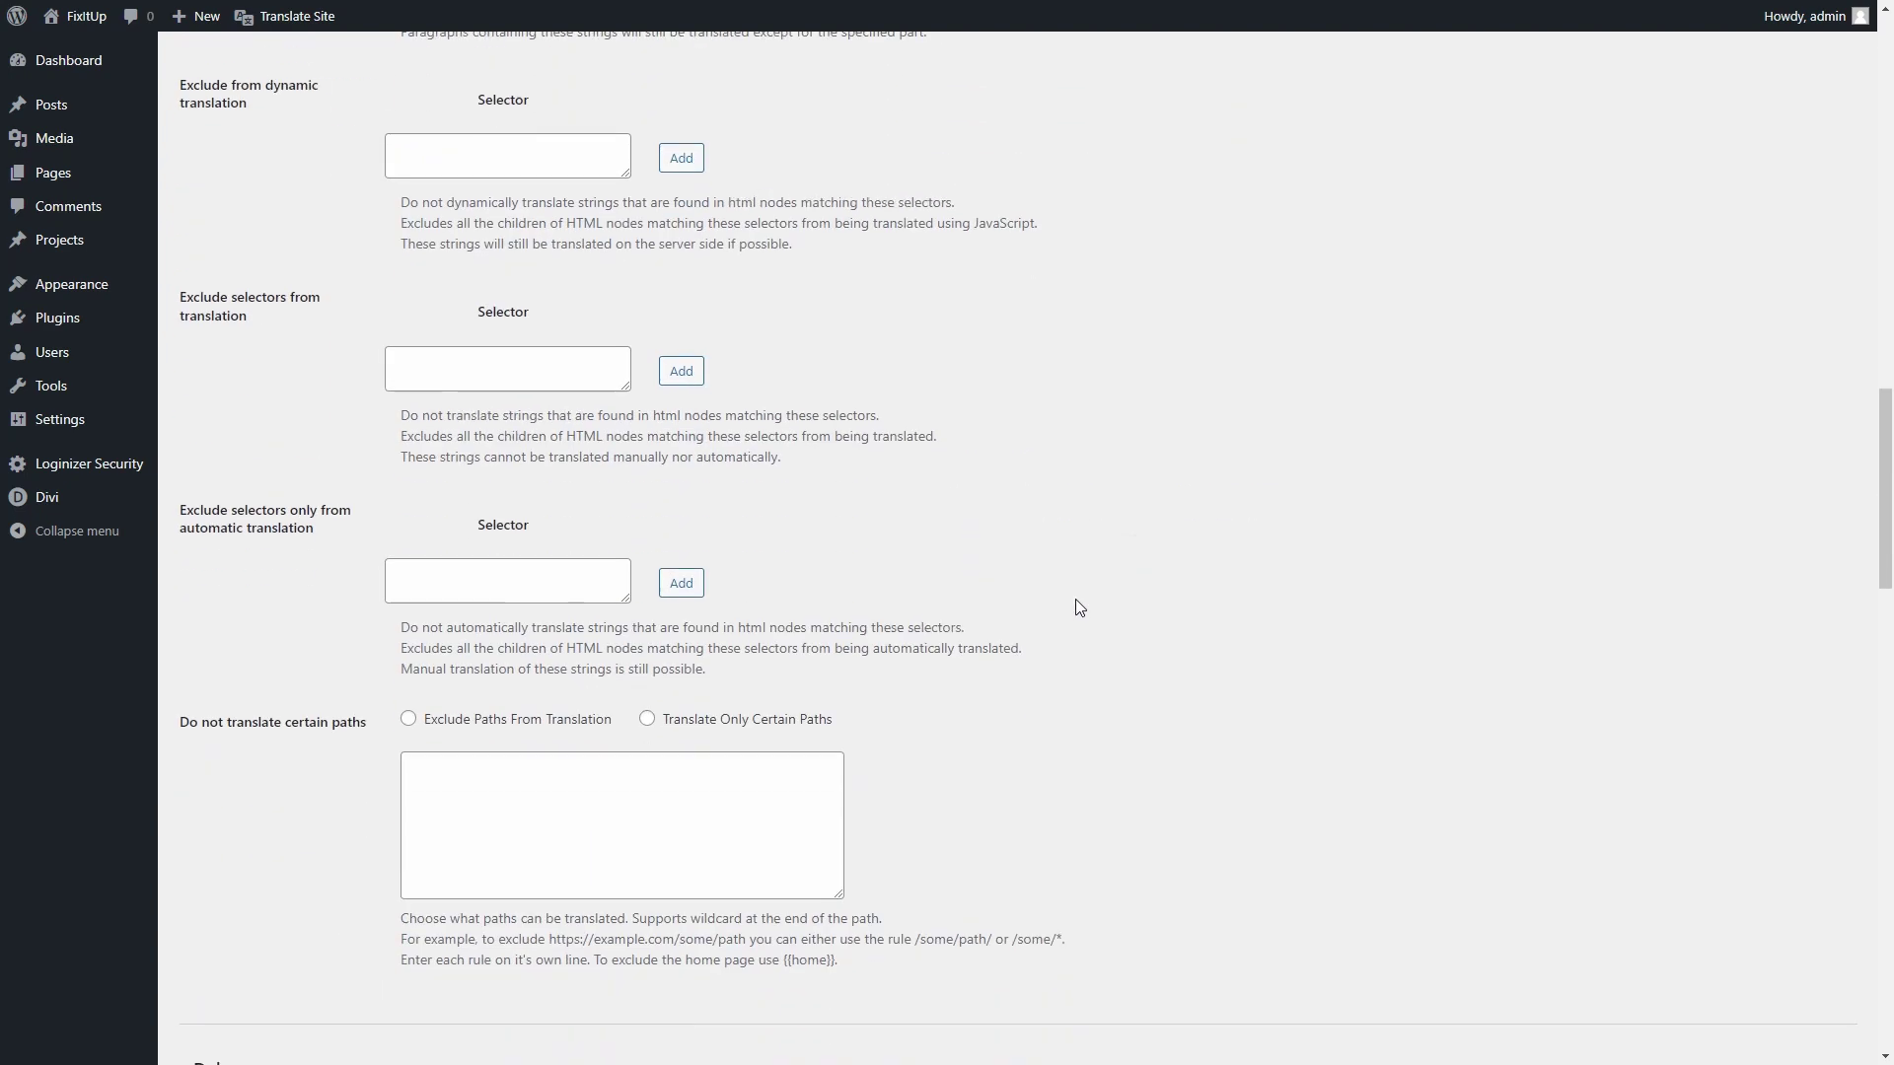
pyautogui.scroll(-2, 1036, 621)
pyautogui.scroll(-6, 941, 666)
pyautogui.scroll(-7, 941, 666)
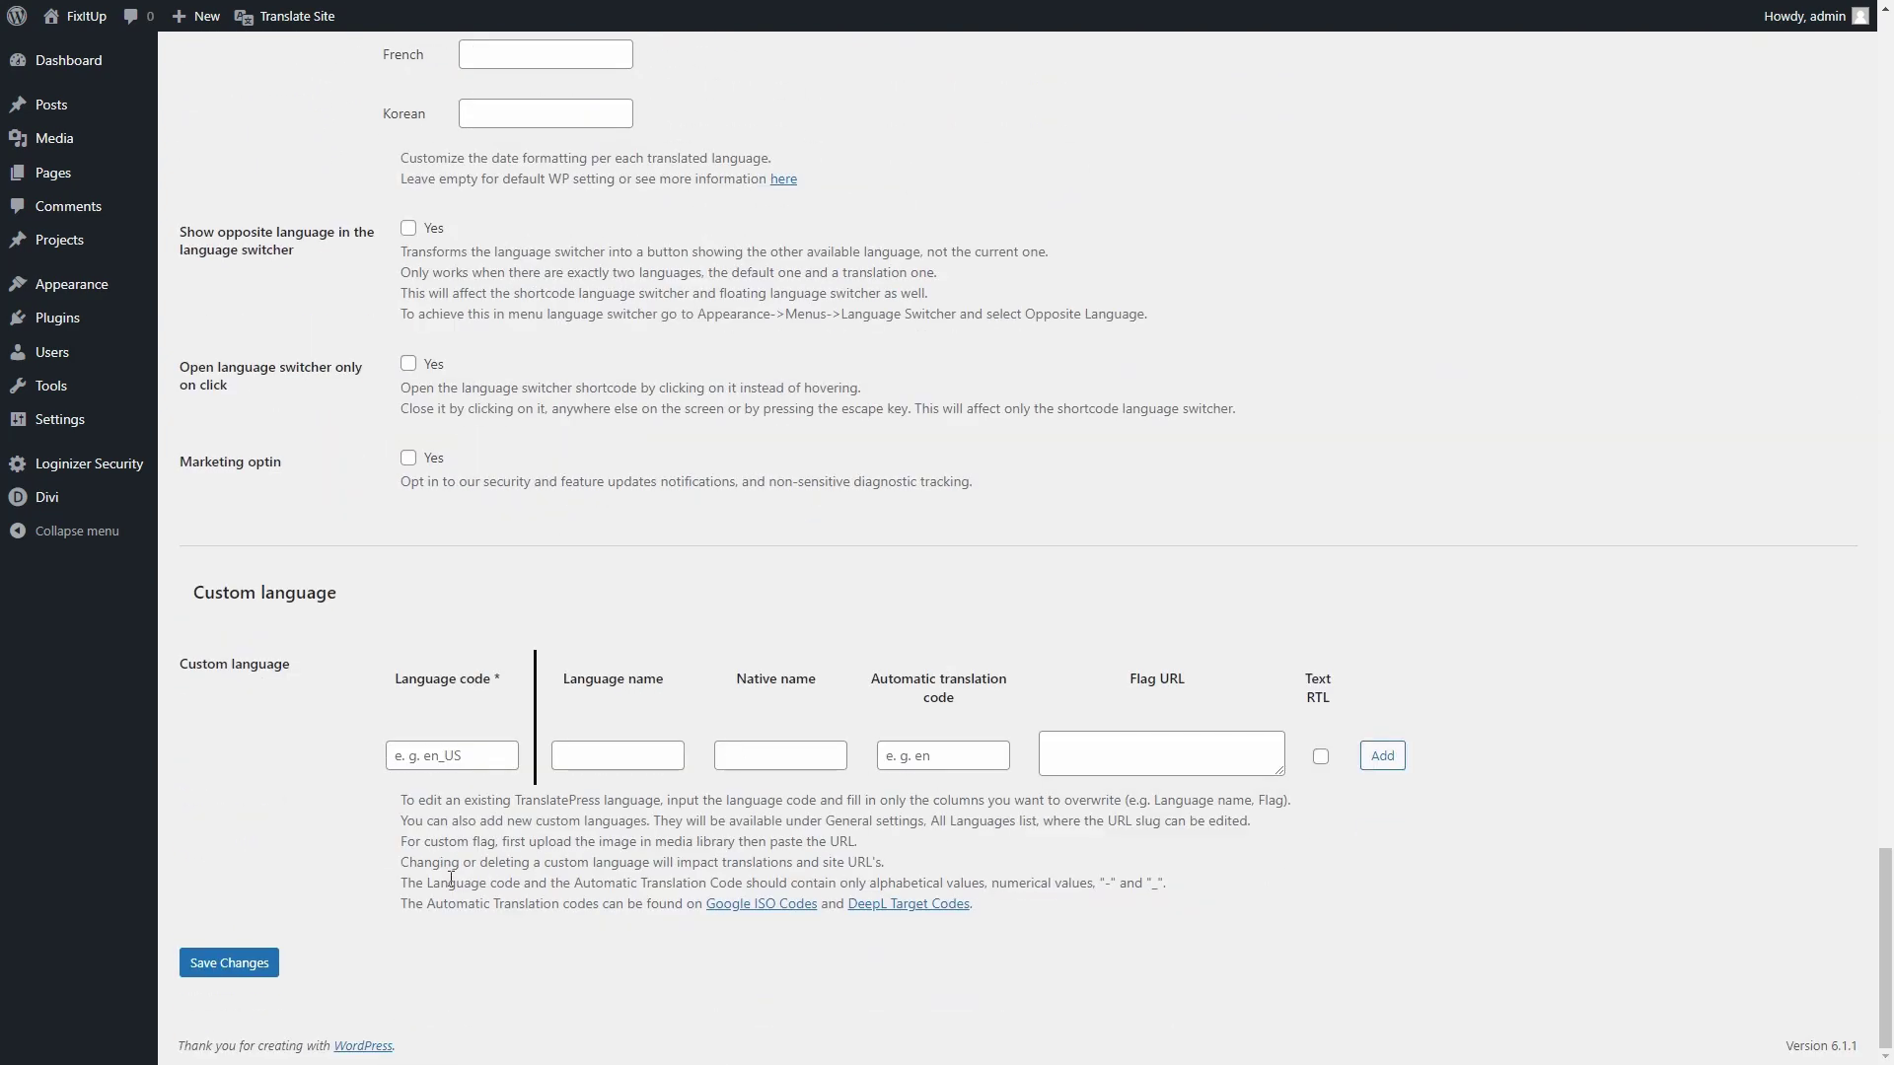
# Save the advanced settings with browser-then-IP detection and a pop-up over the content.
pyautogui.click(254, 969)
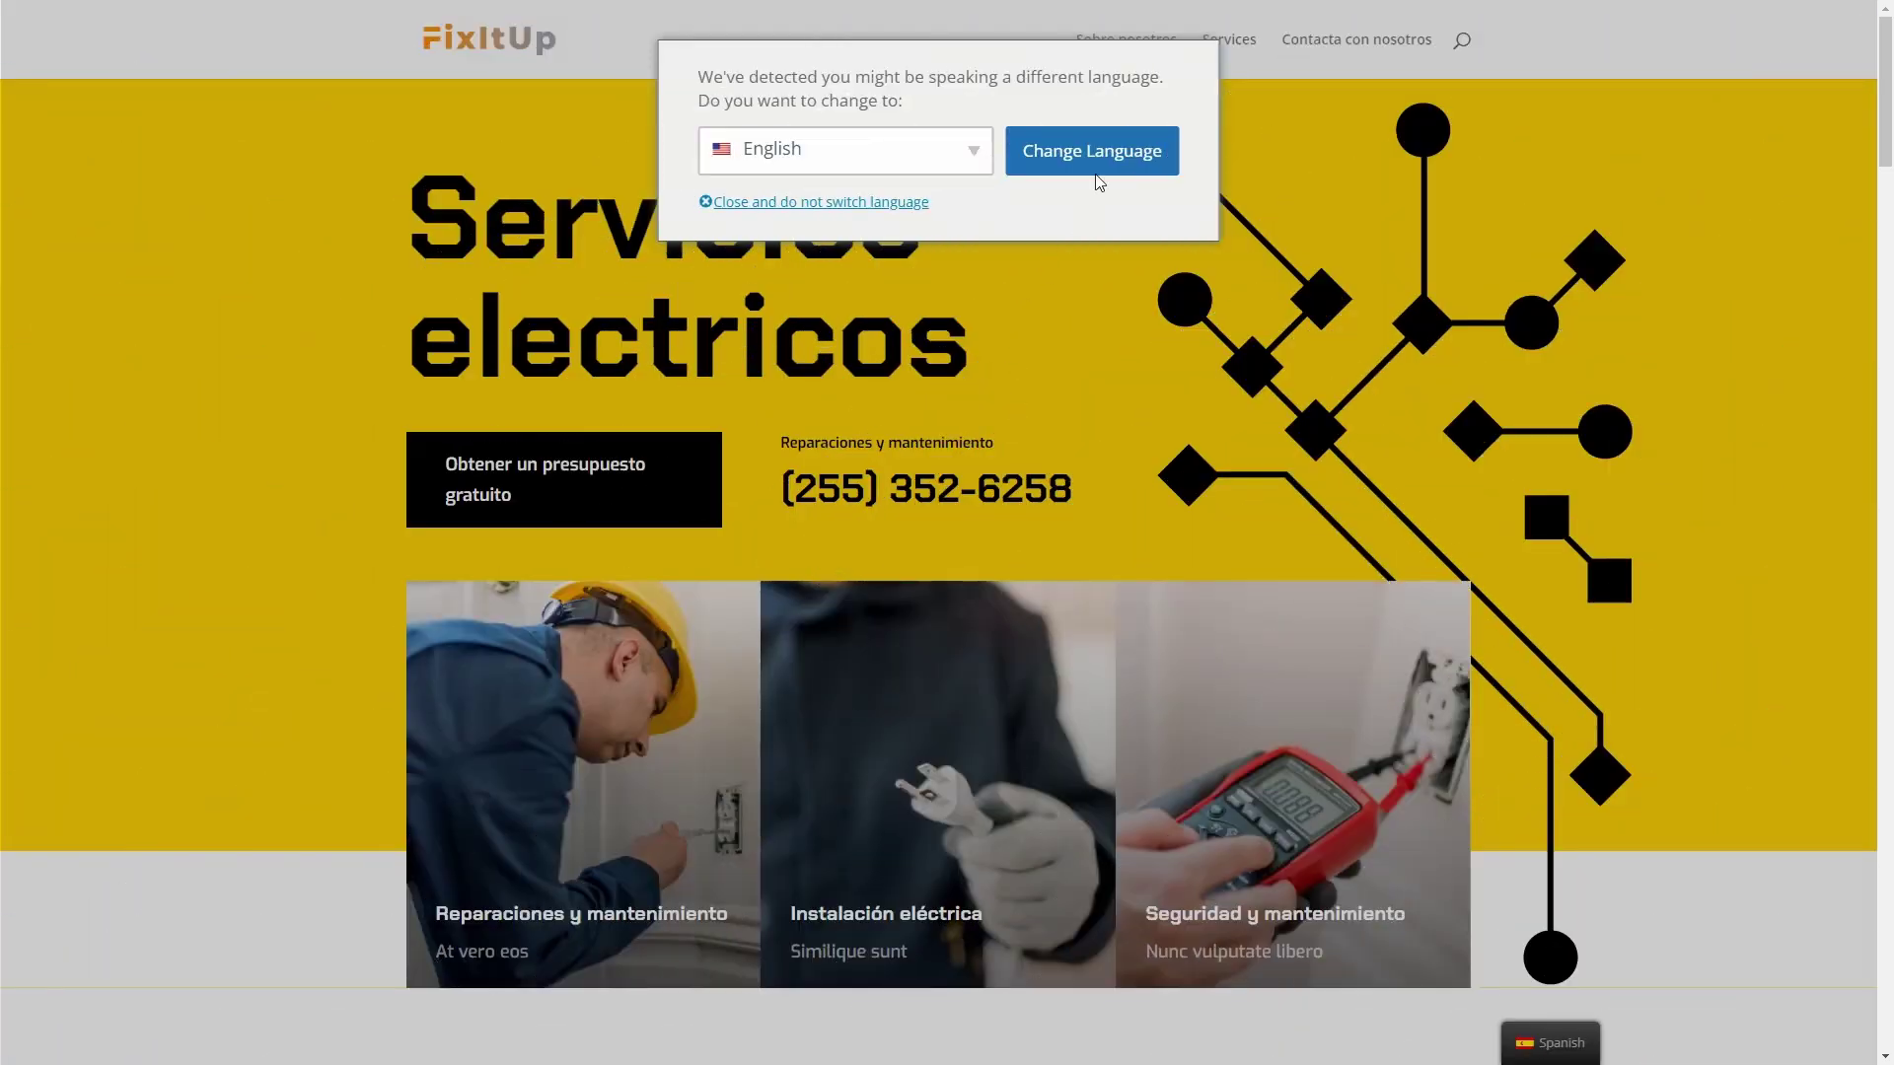
# Confirm English via Change Language in the detection pop-up on the FixItUp homepage.
pyautogui.click(1089, 169)
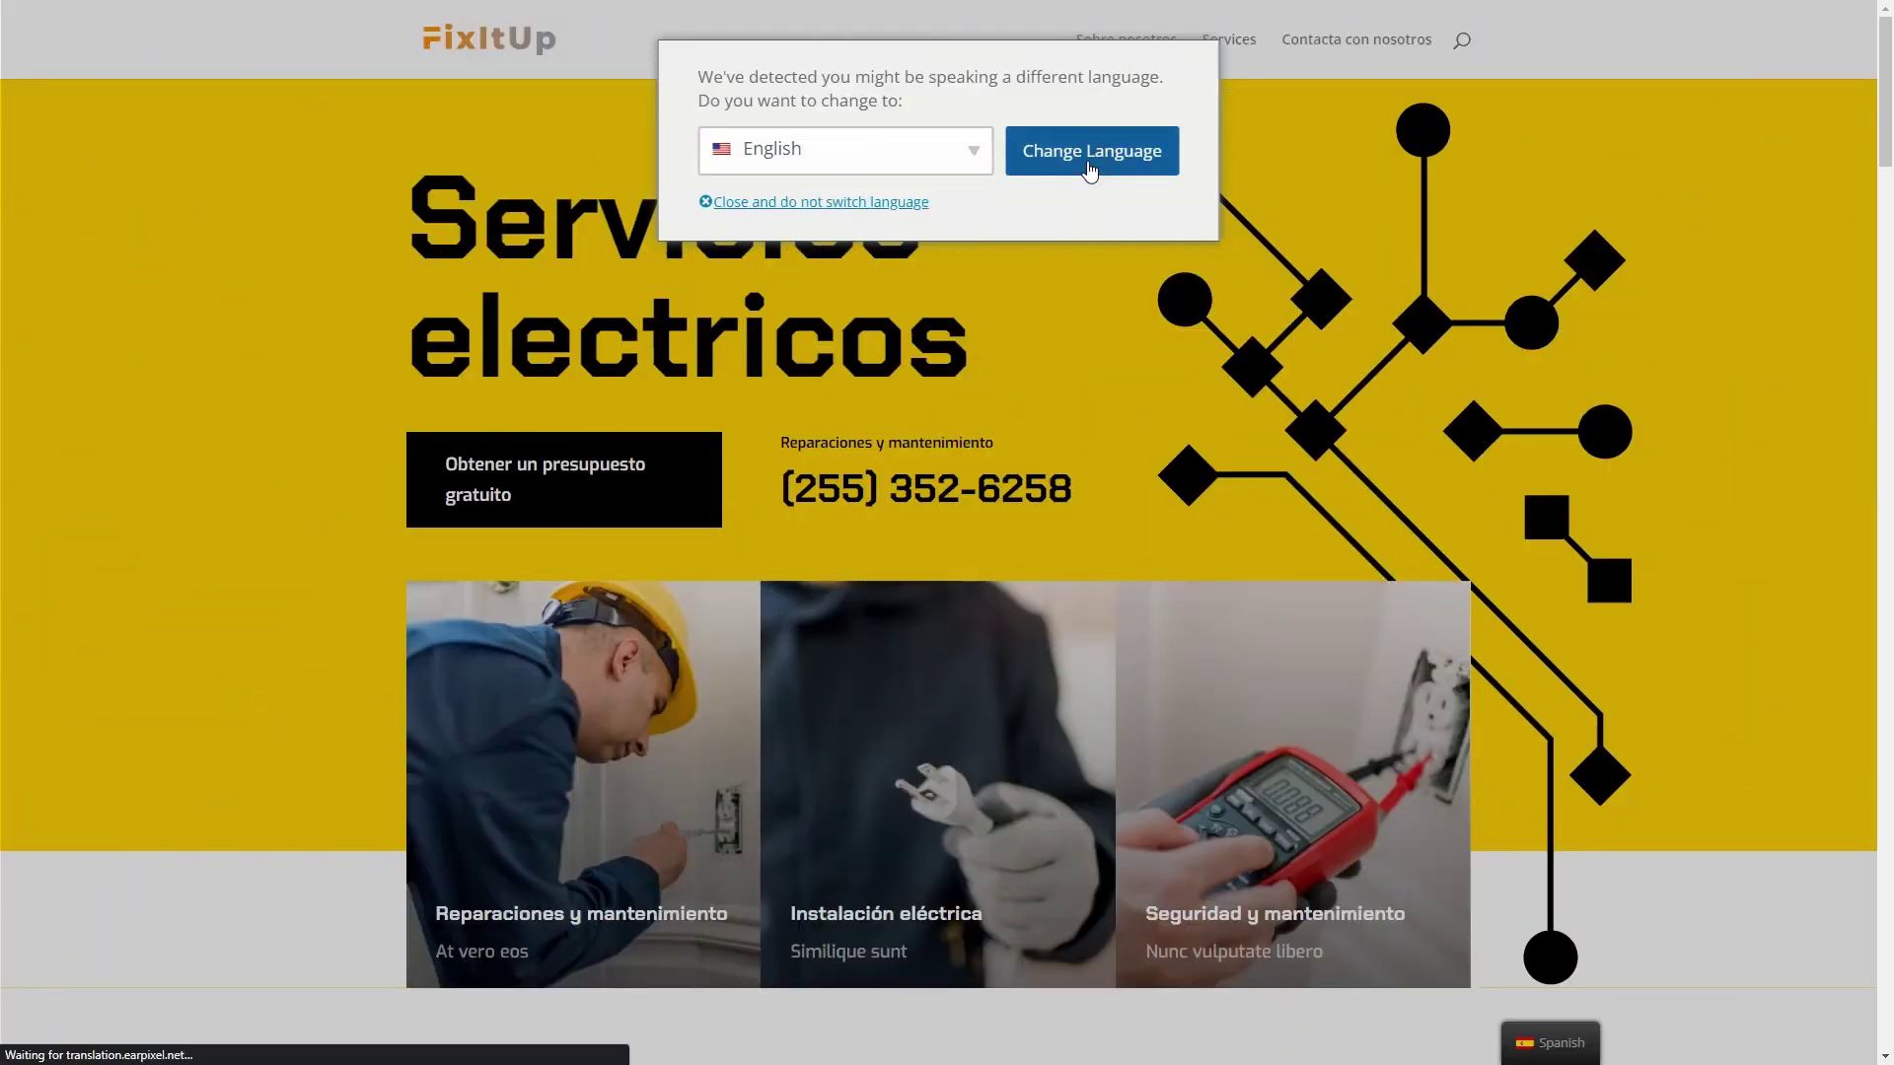